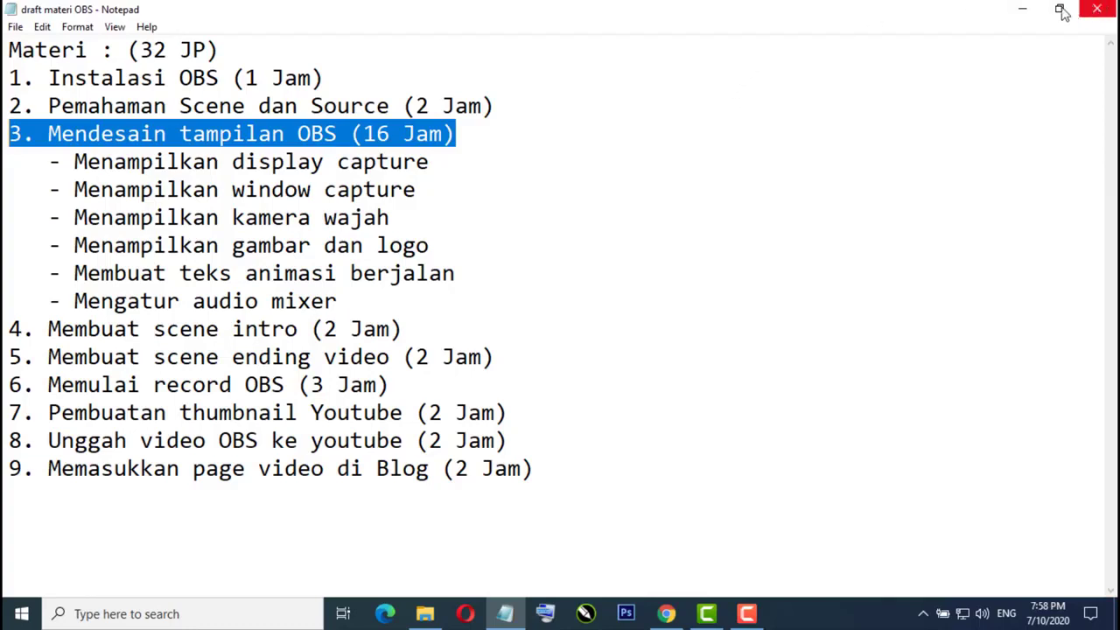
- Set the Notepad draft aside, launch OBS Studio and display the Materi scene
click(1022, 9)
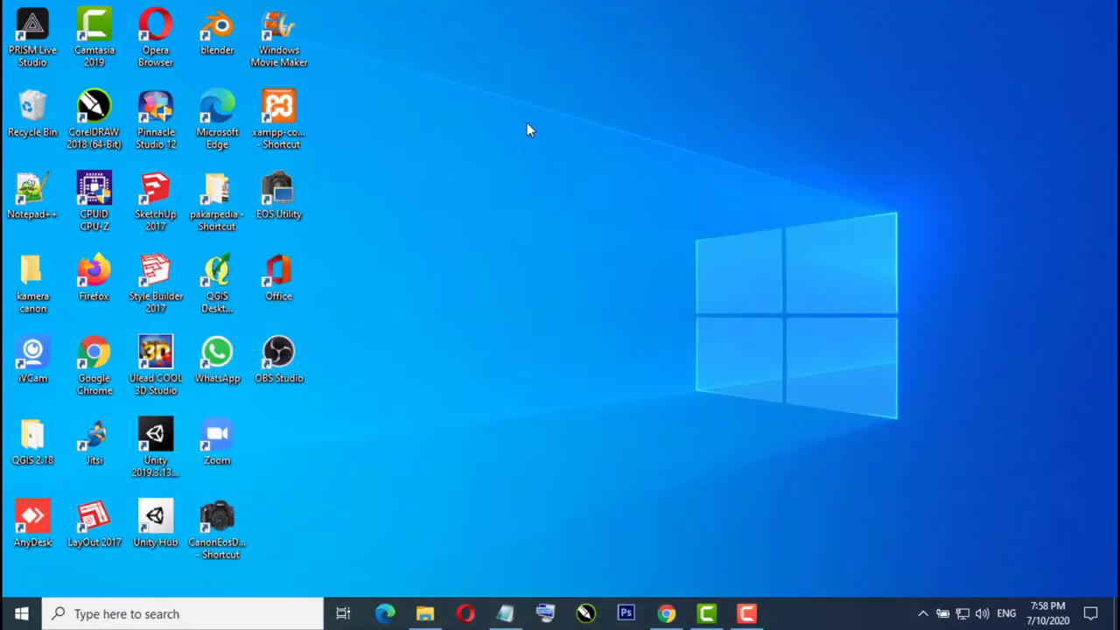
double_click(278, 354)
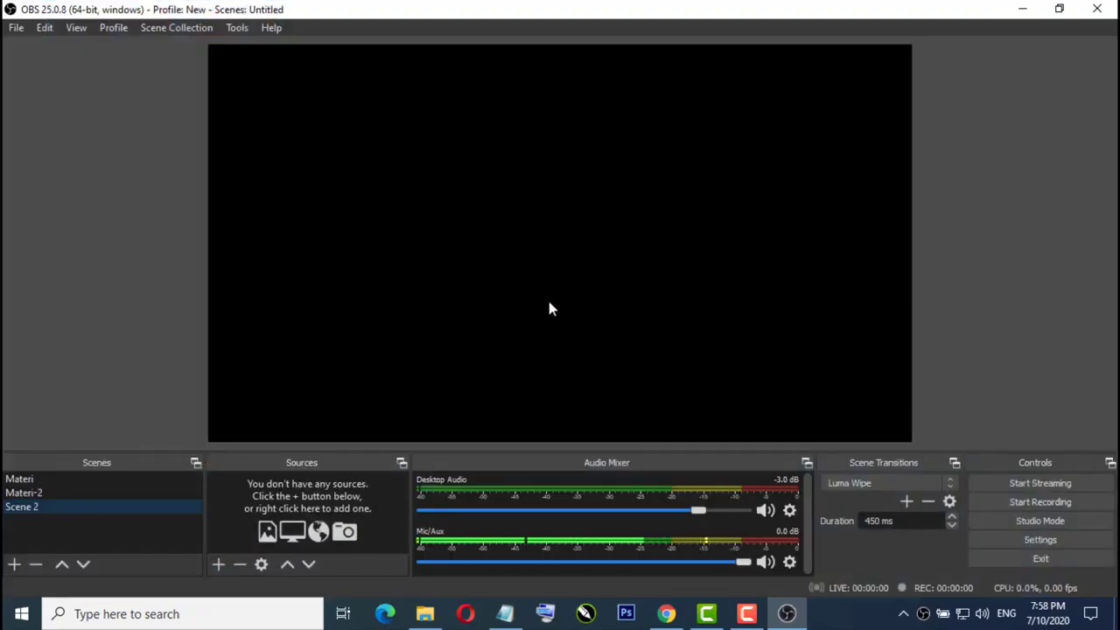
click(12, 483)
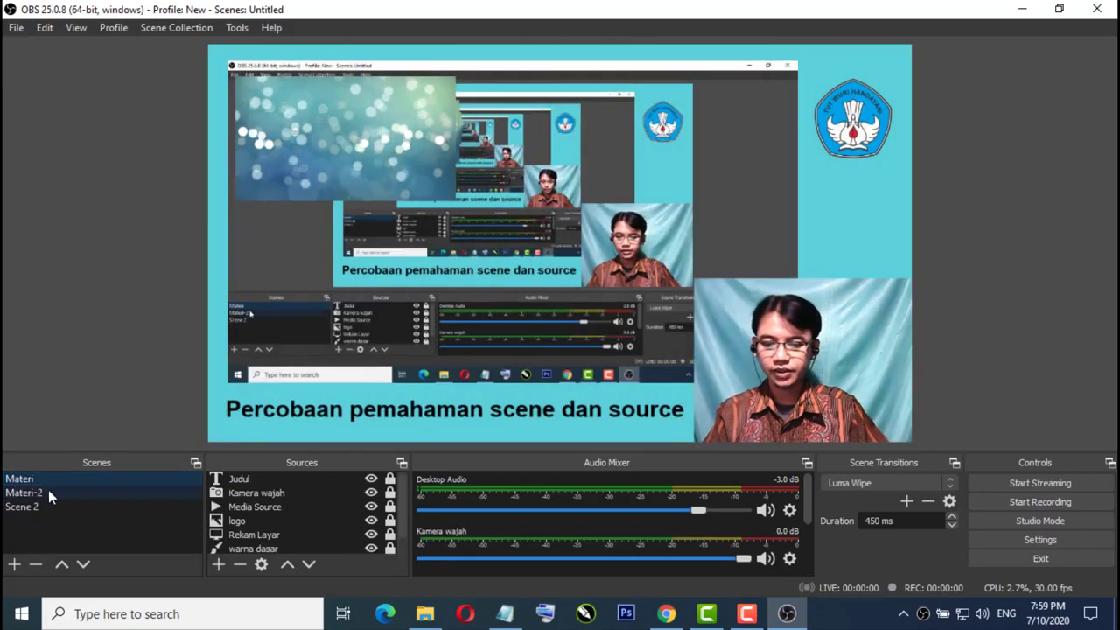
- Remove the existing scenes Materi-2 and Materi, keeping only Scene 2
click(23, 493)
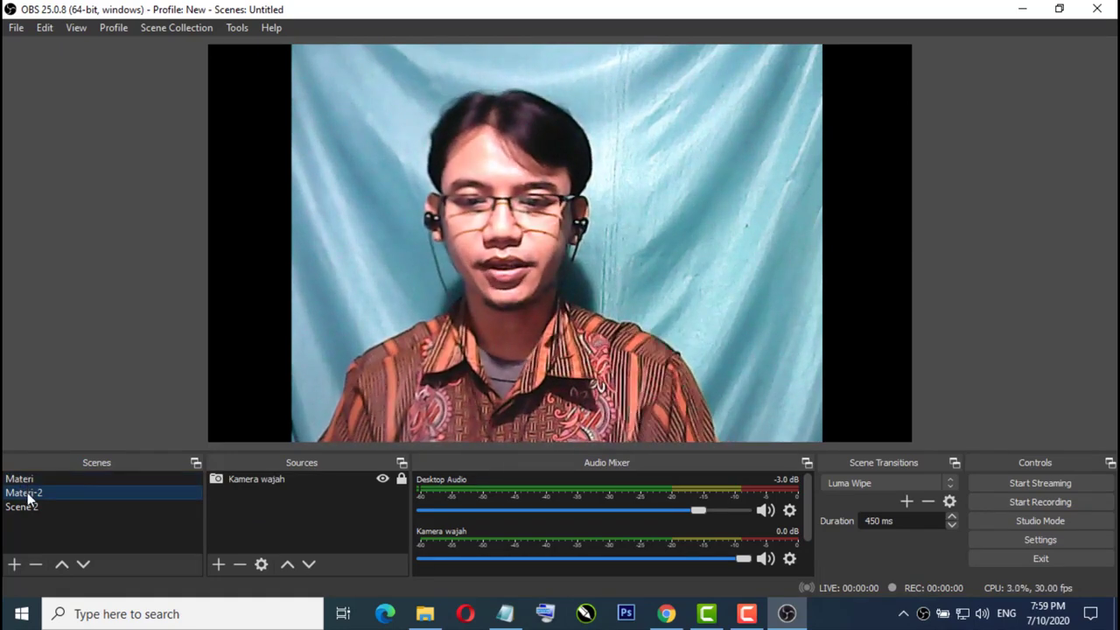
click(35, 566)
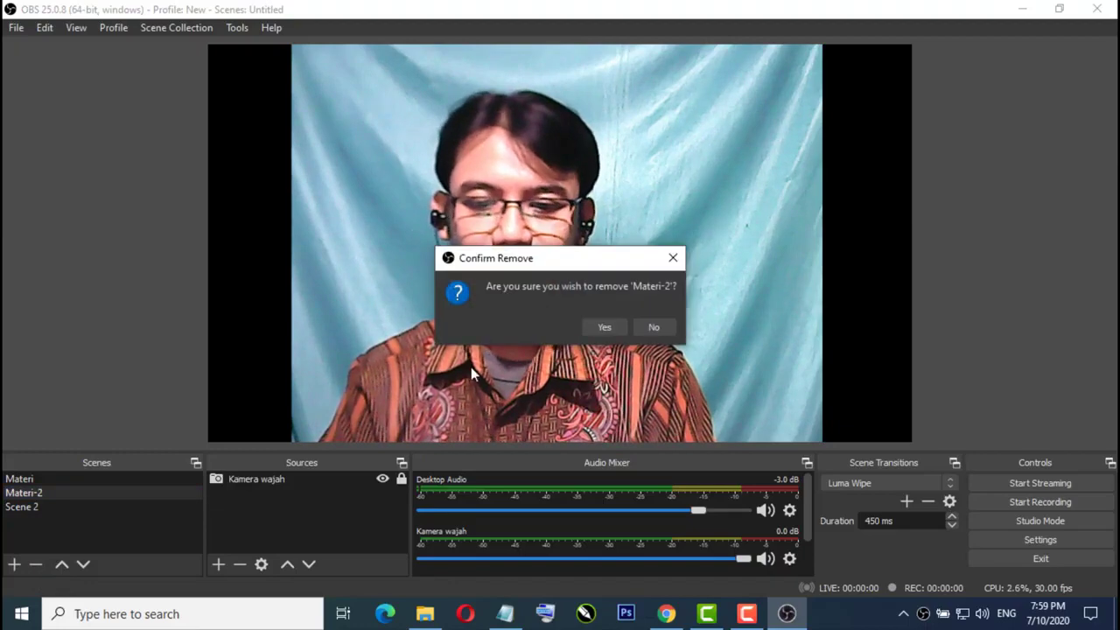
click(602, 328)
click(19, 481)
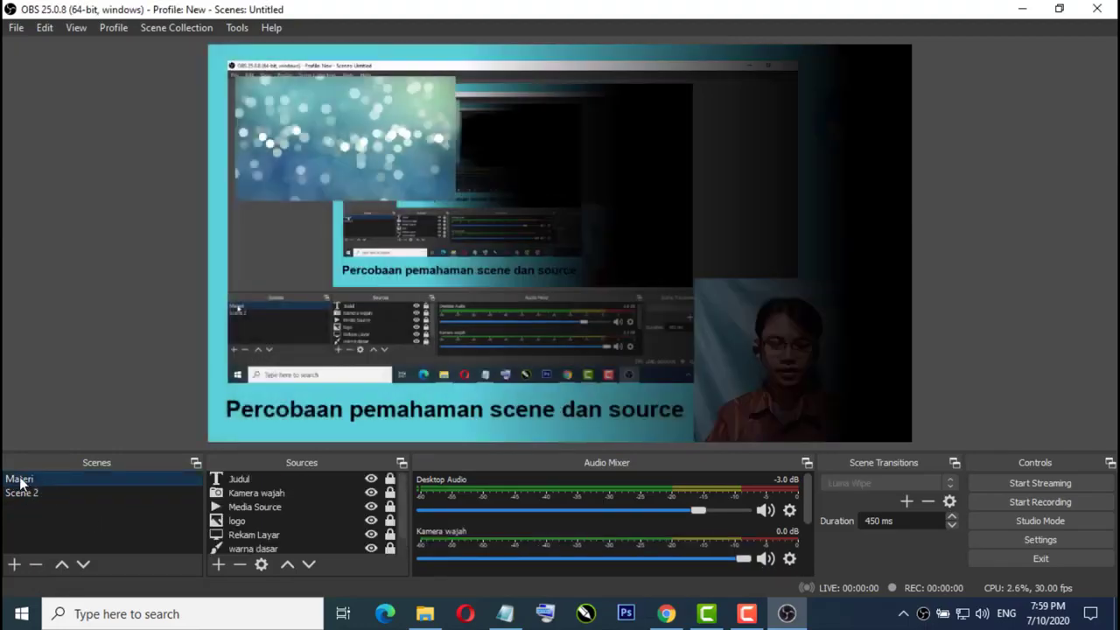
click(36, 566)
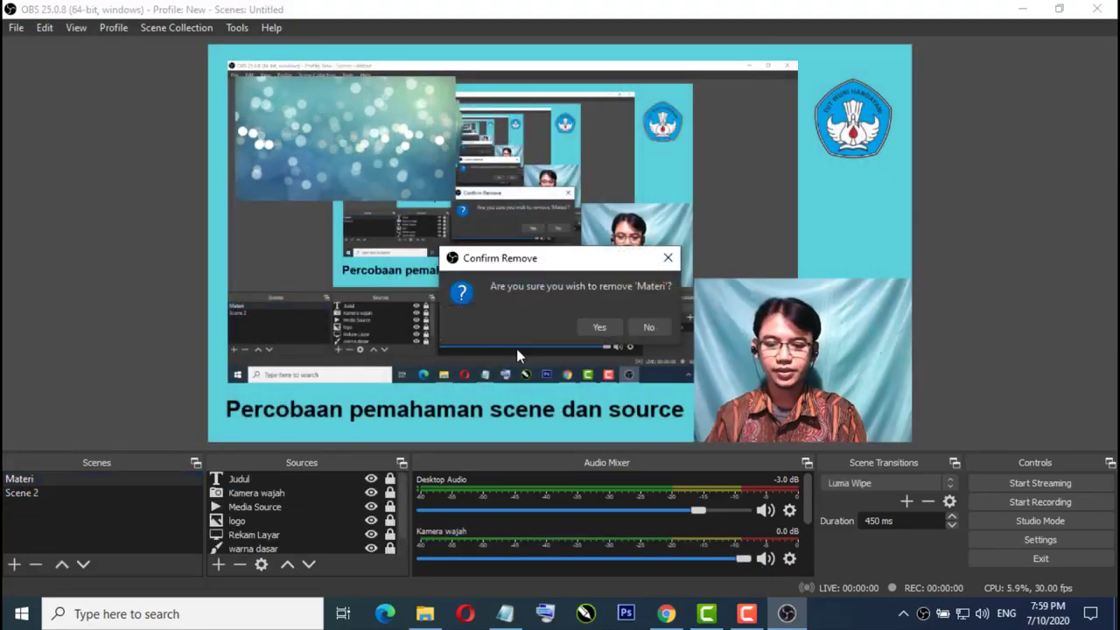
click(599, 326)
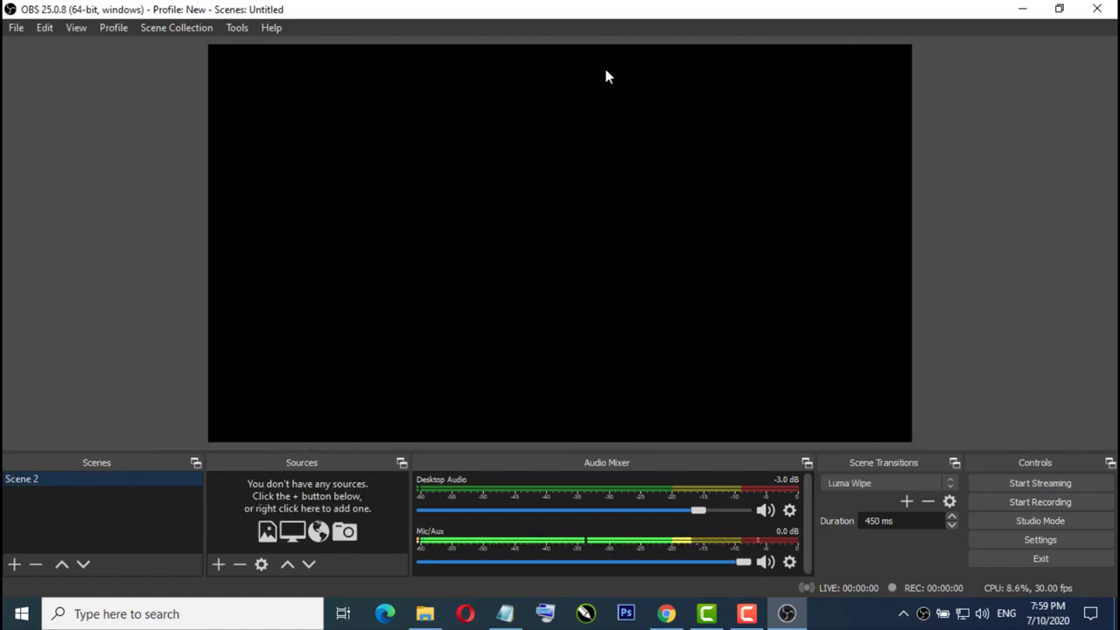
- Rename the remaining scene, Scene 2, as Materi-Utama
right_click(30, 484)
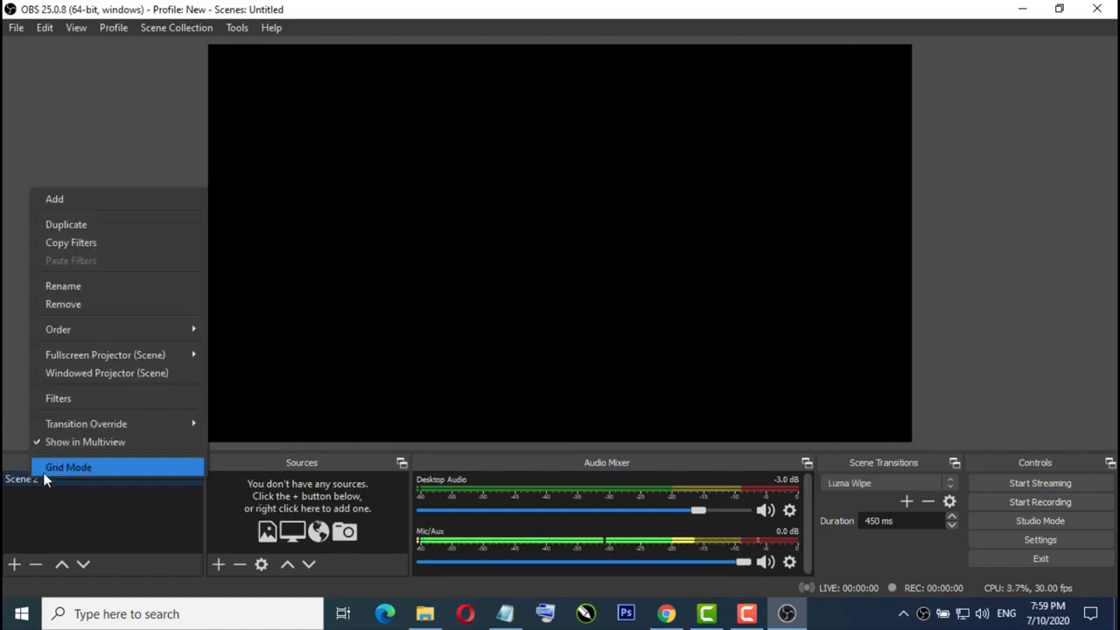
click(119, 292)
text(M)
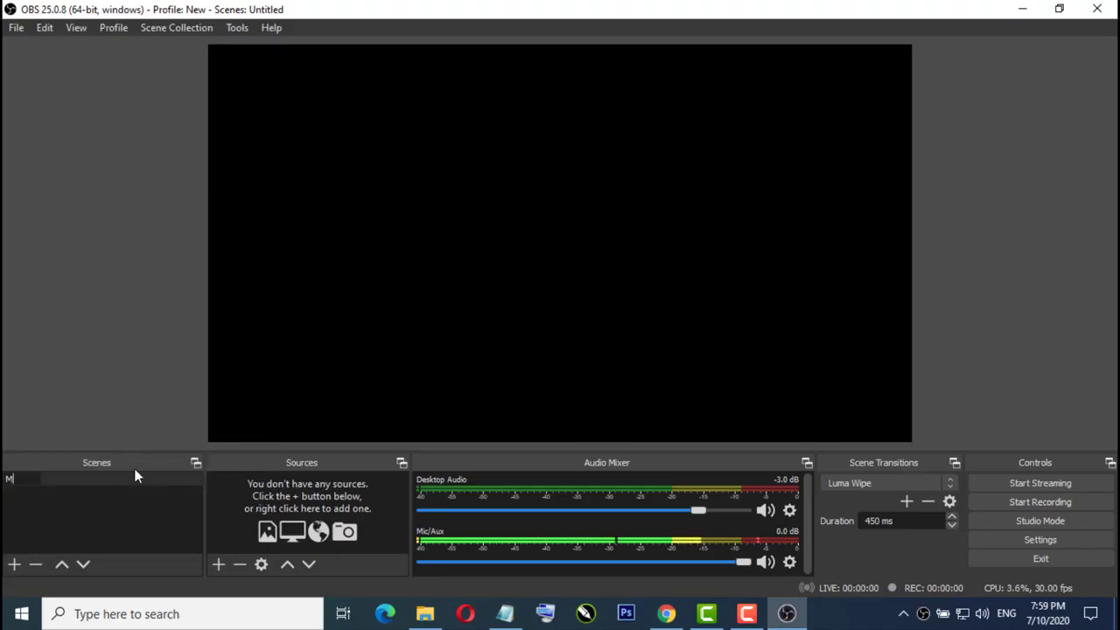
text(ateri-Utama)
key(Return)
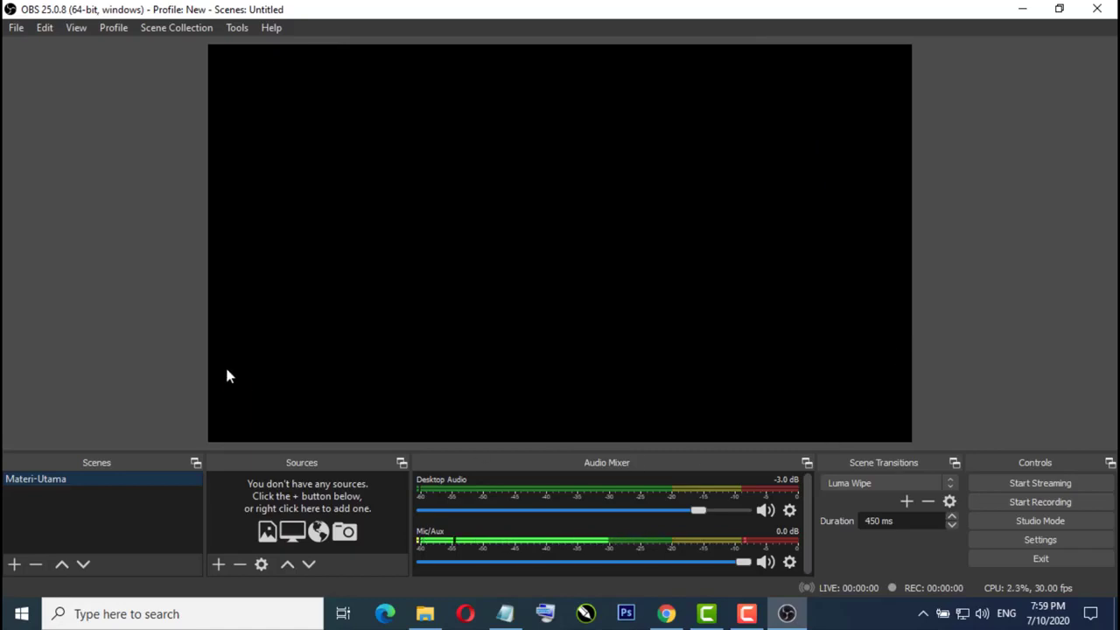
- Add a new Image source named background to the Materi-Utama scene
click(217, 565)
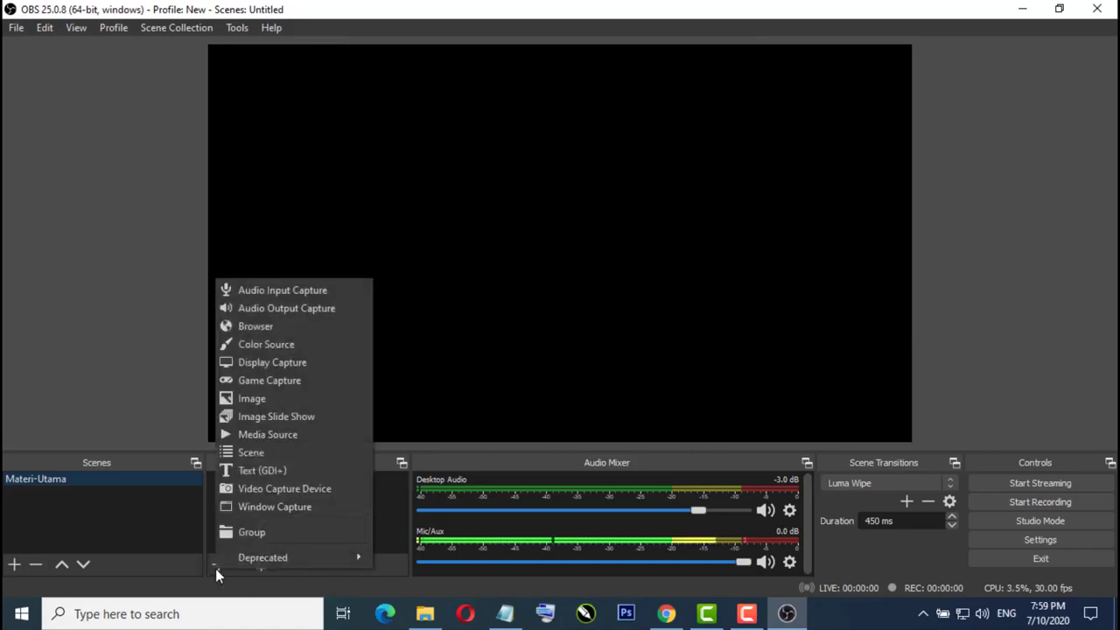
click(268, 399)
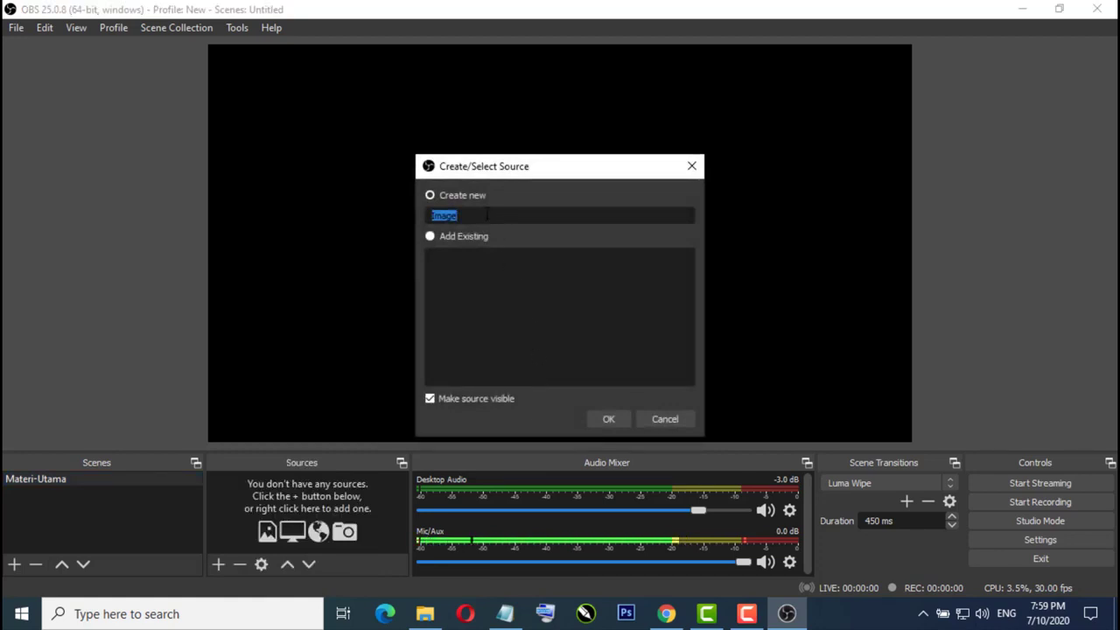
text(background)
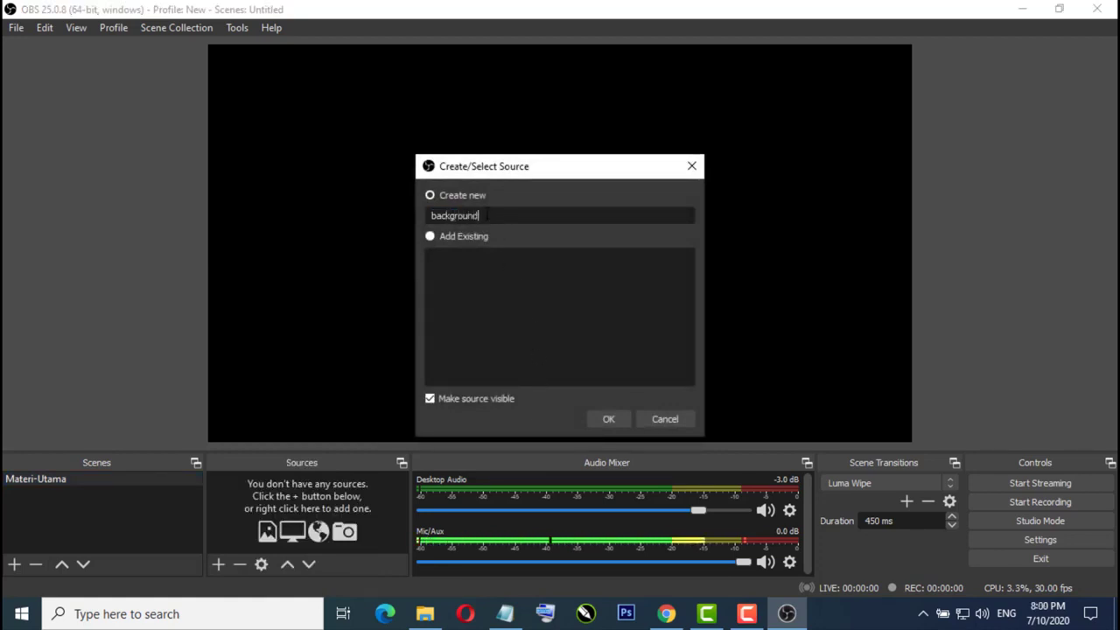
click(612, 417)
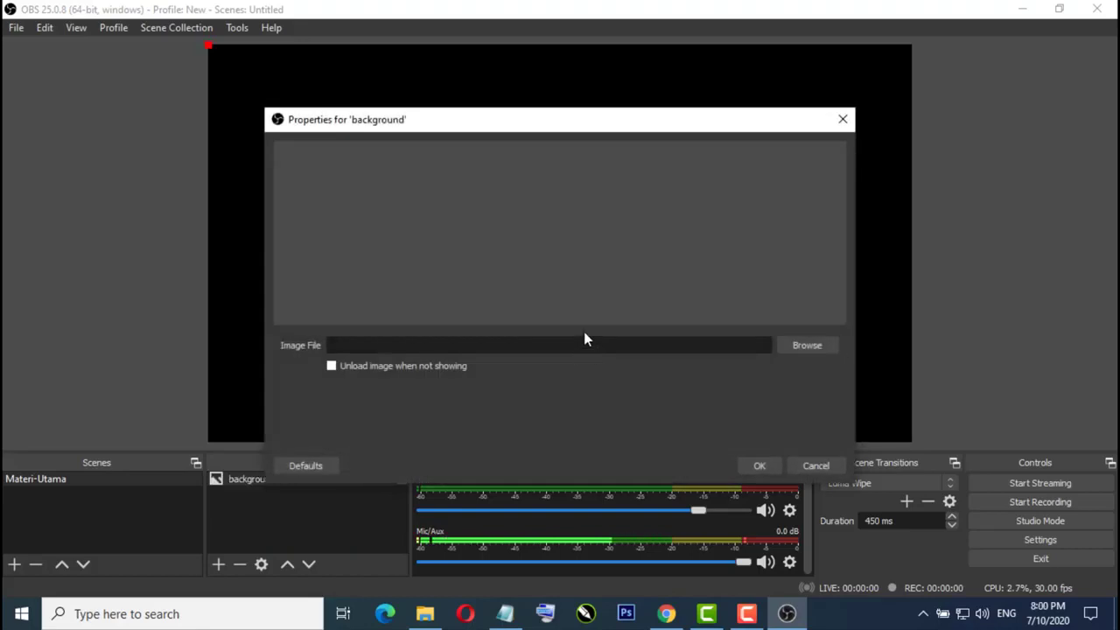
- Load the back-1 brick wall picture from the OBS folder into the background source and lock that source
click(822, 348)
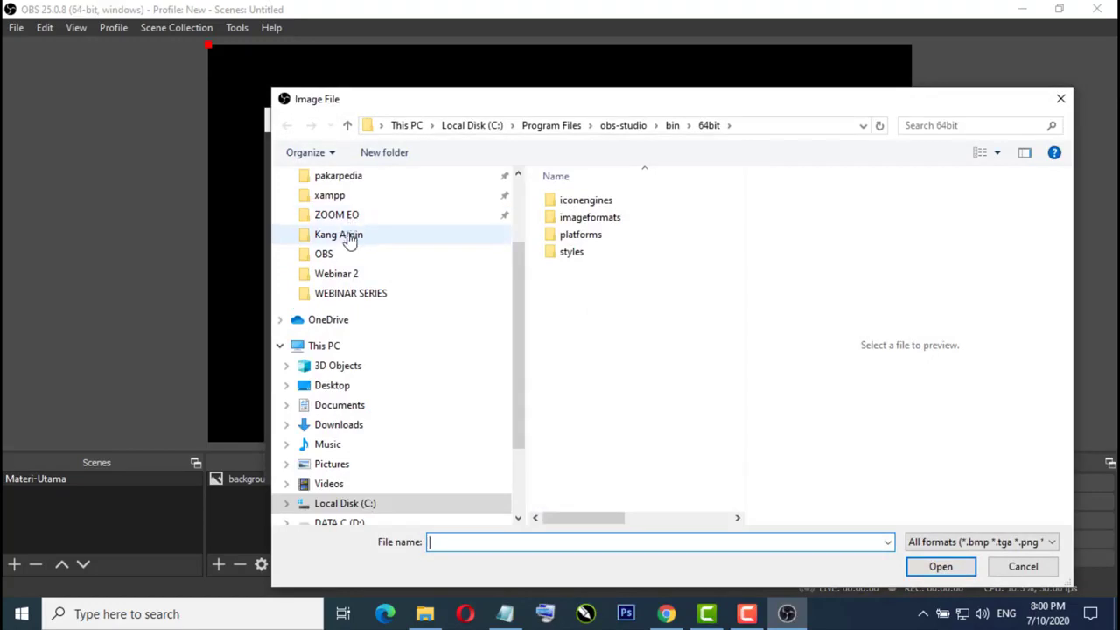
click(326, 254)
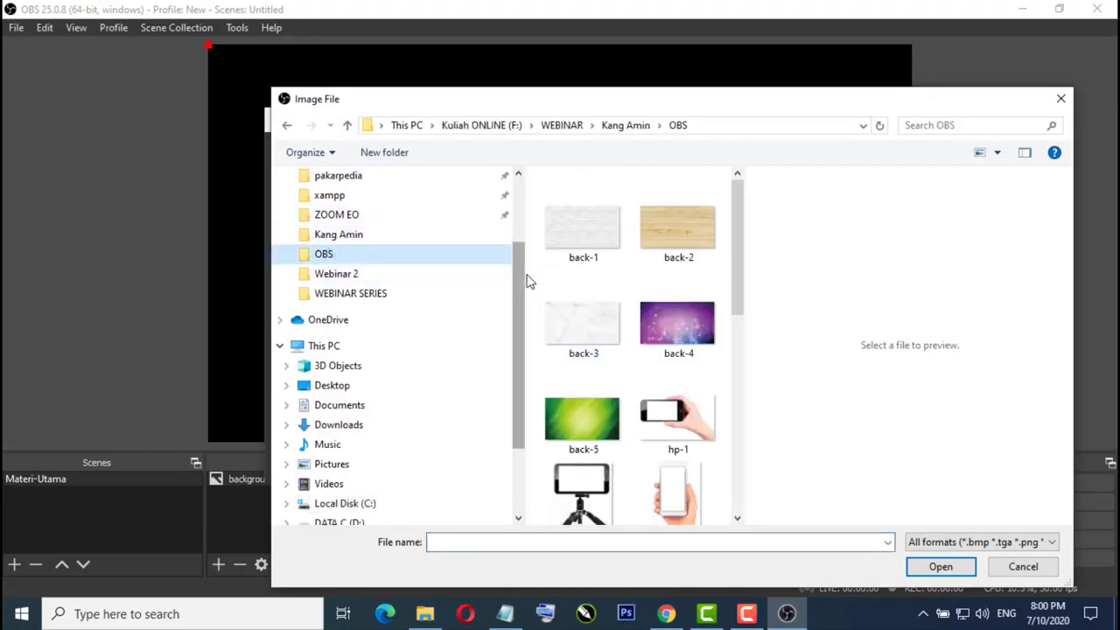
drag(528, 281, 337, 275)
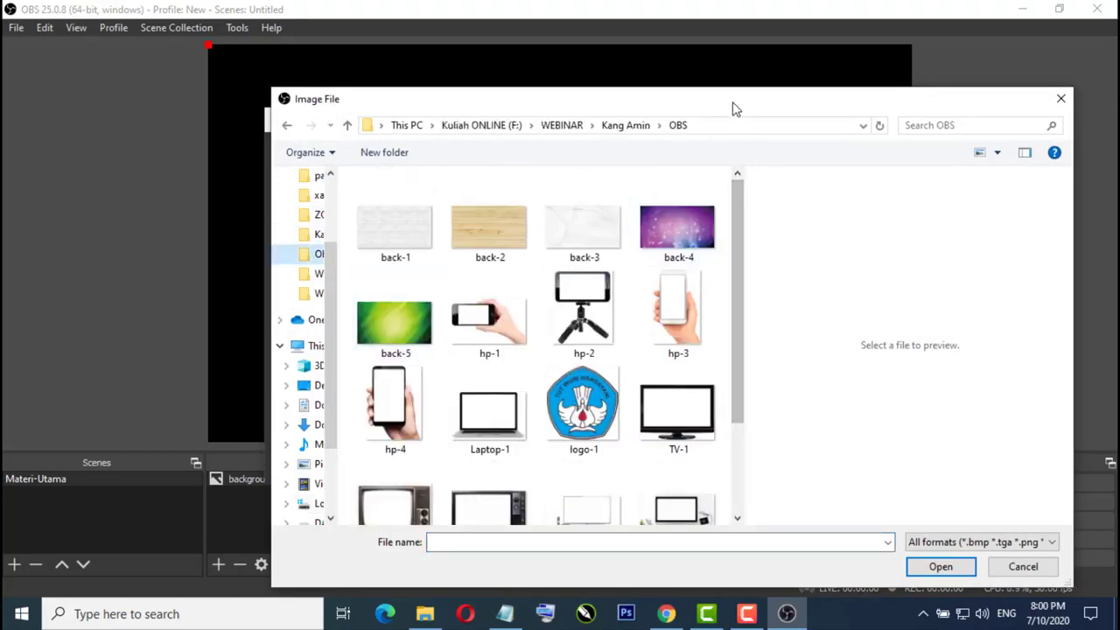
drag(735, 109, 626, 63)
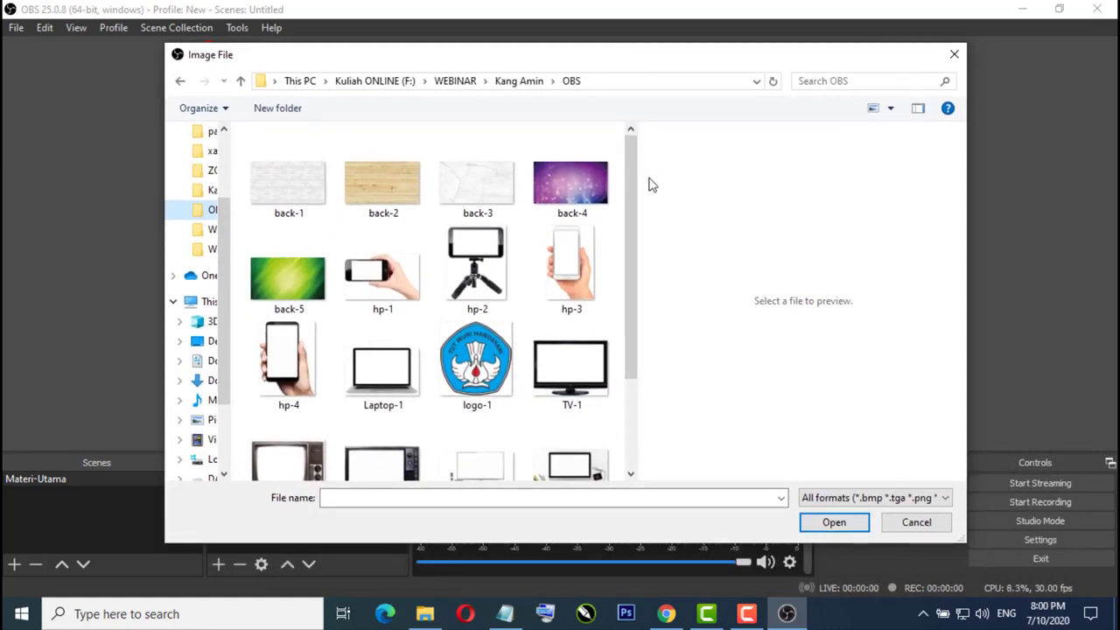
drag(640, 184, 706, 189)
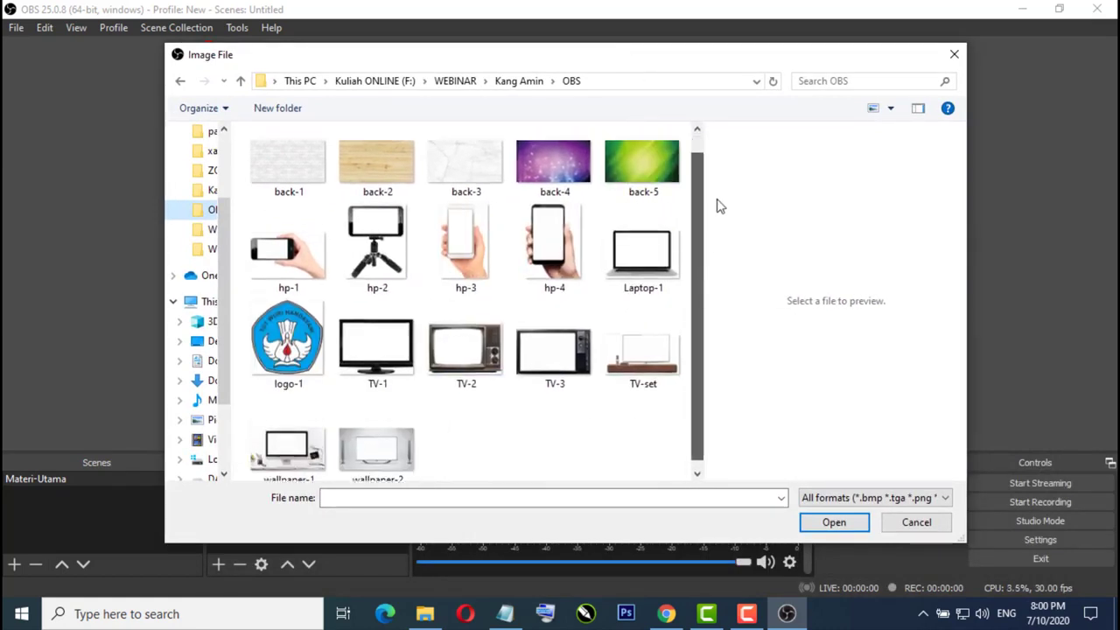
click(292, 198)
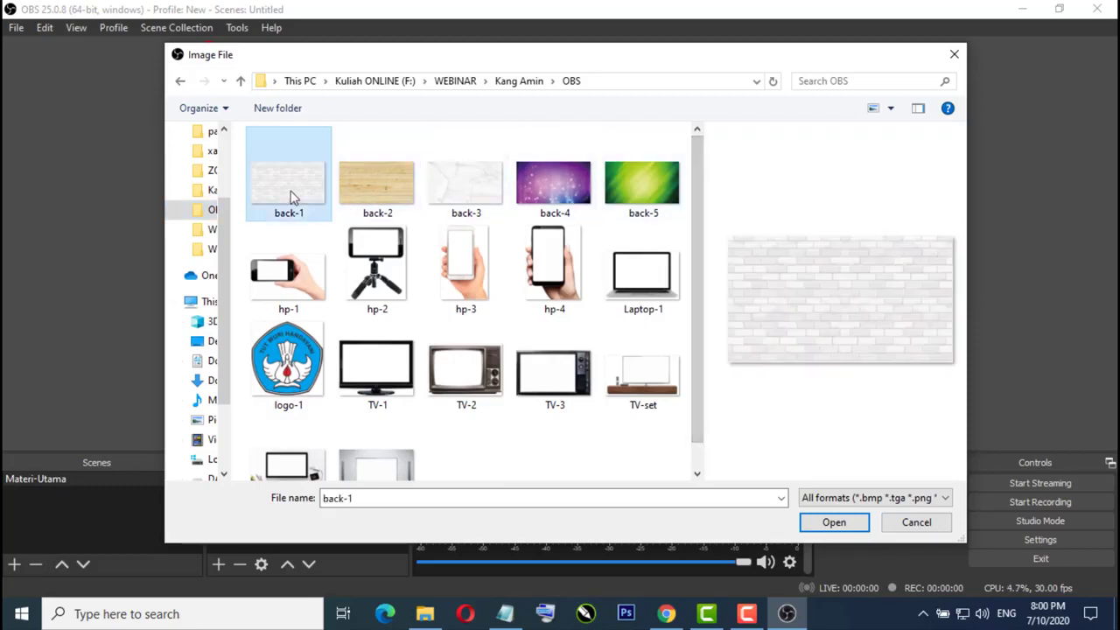
click(834, 523)
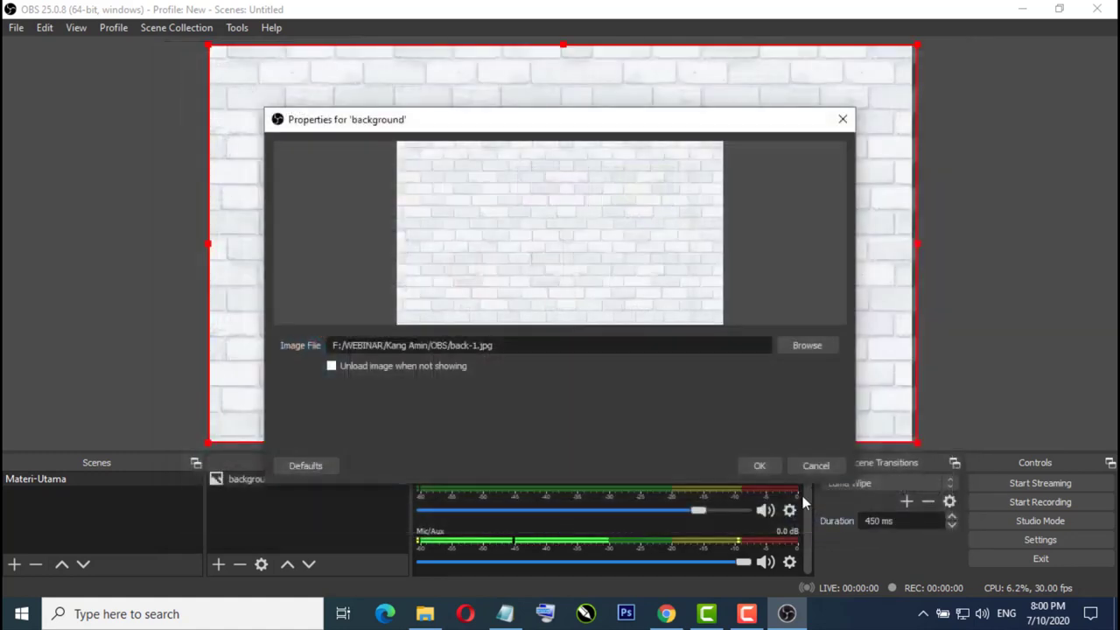
click(756, 466)
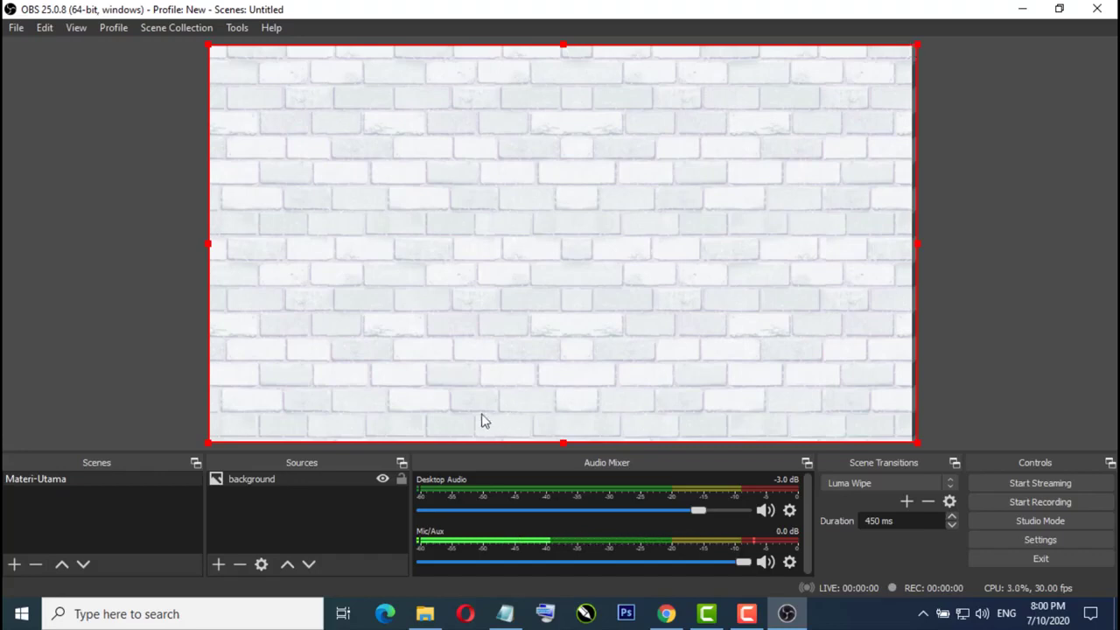
click(401, 480)
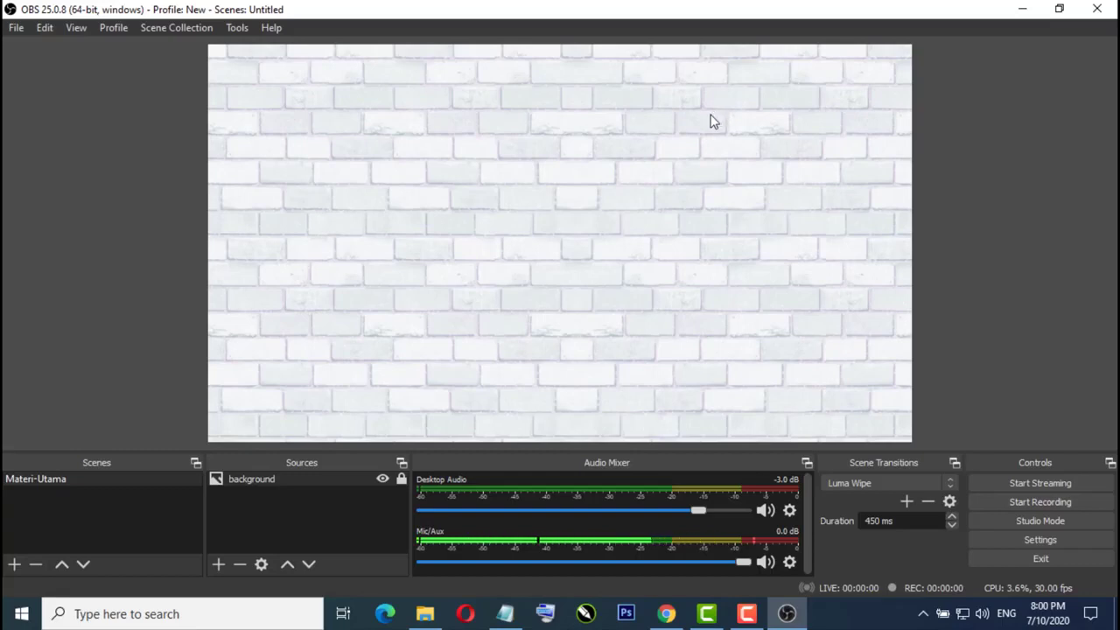
- Add a second new Image source named monitor to the Materi-Utama scene
click(217, 565)
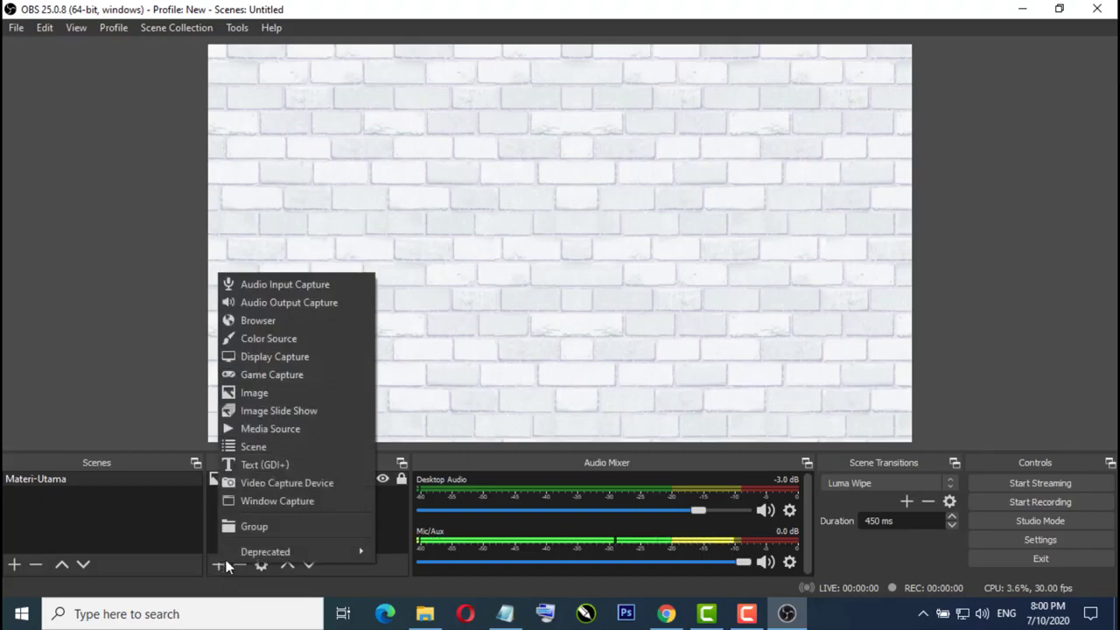
mouse_move(244, 550)
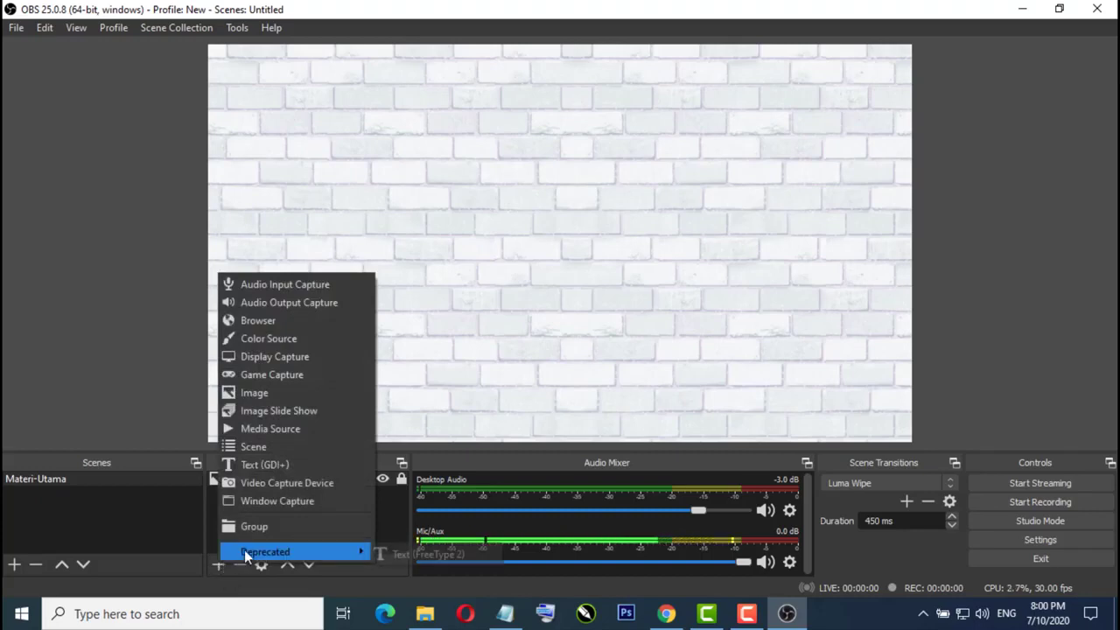
click(259, 395)
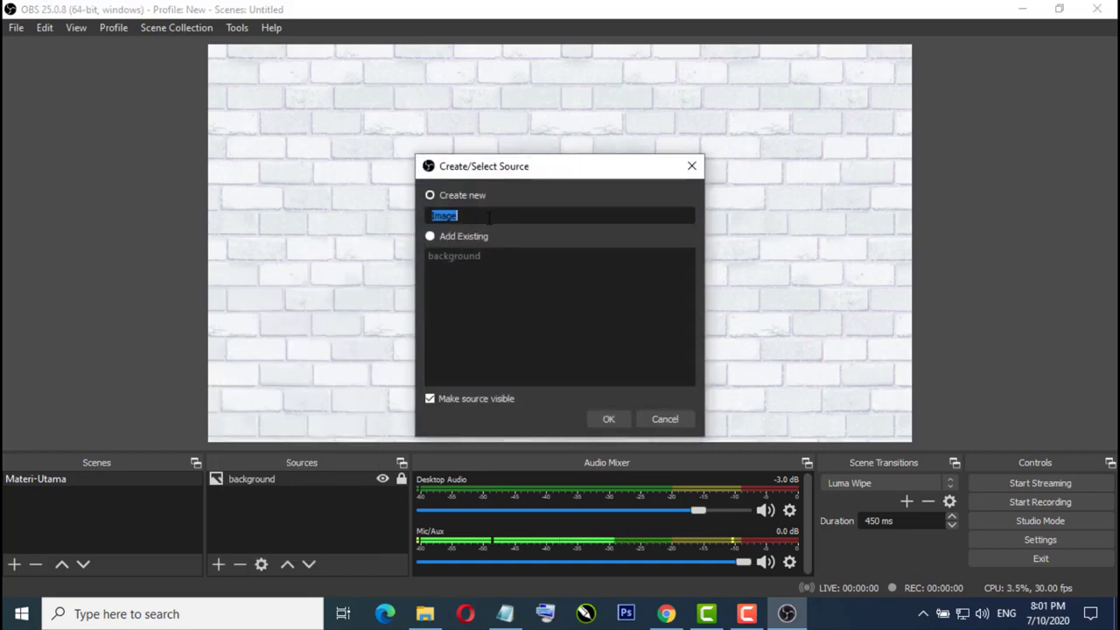
text(monitor)
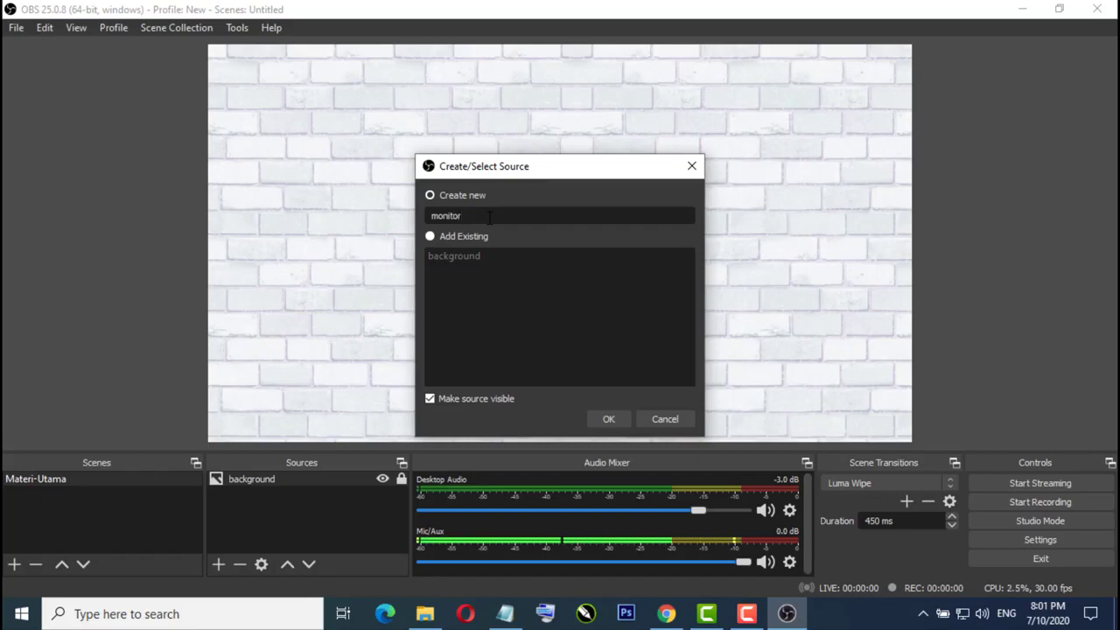
click(610, 420)
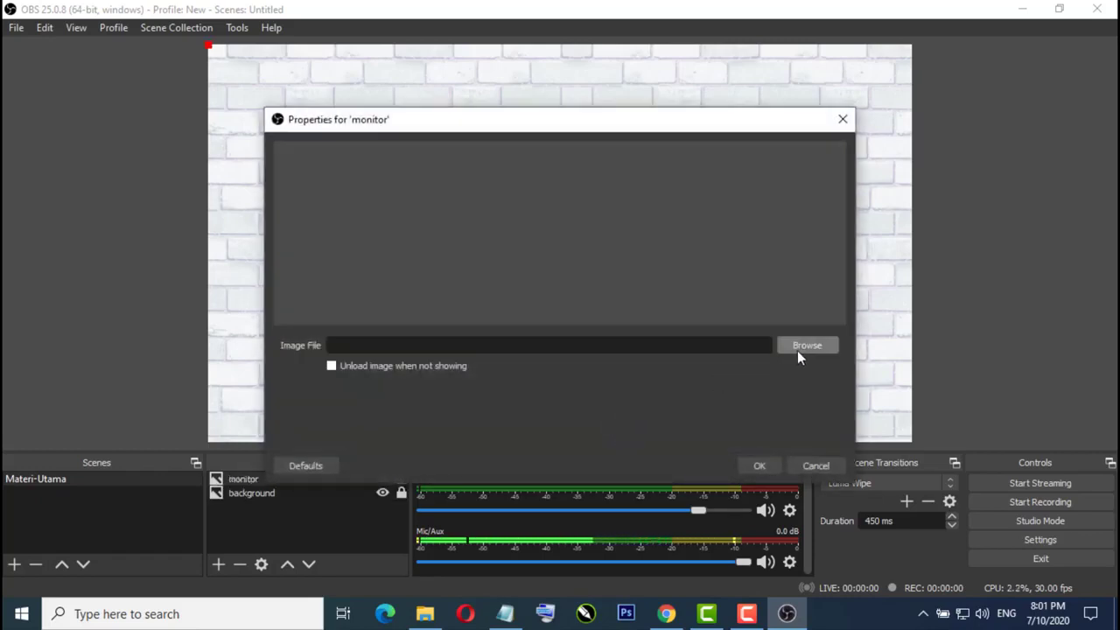
- Preview the TV pictures in the OBS folder and load TV-1 into the monitor source
click(798, 349)
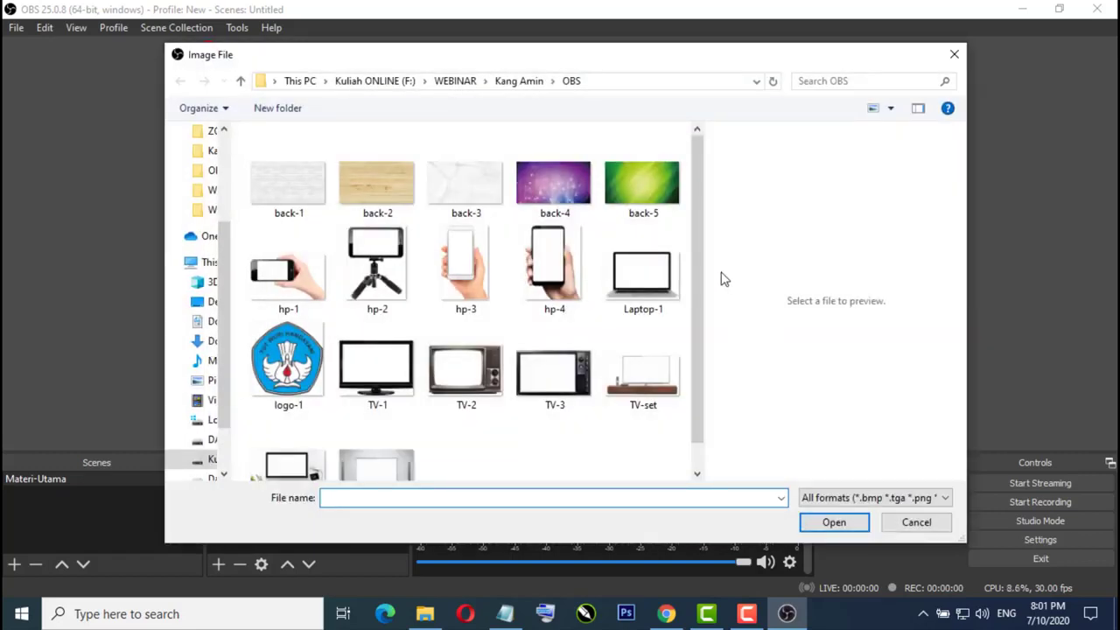
click(371, 386)
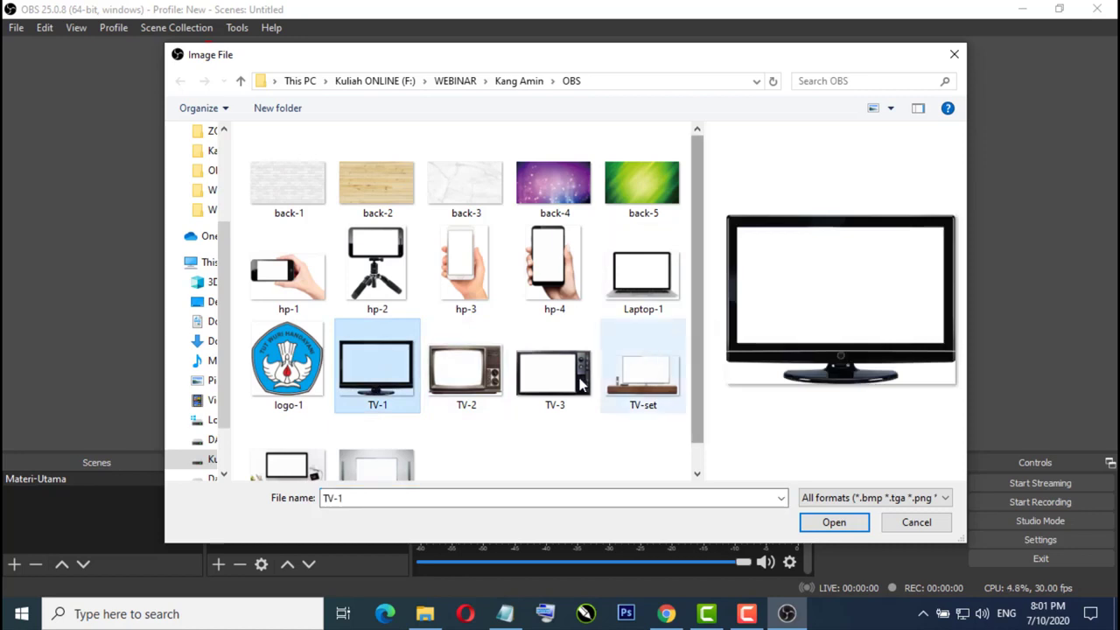
click(554, 372)
drag(707, 329, 569, 317)
scroll(555, 385, down, 2)
click(252, 330)
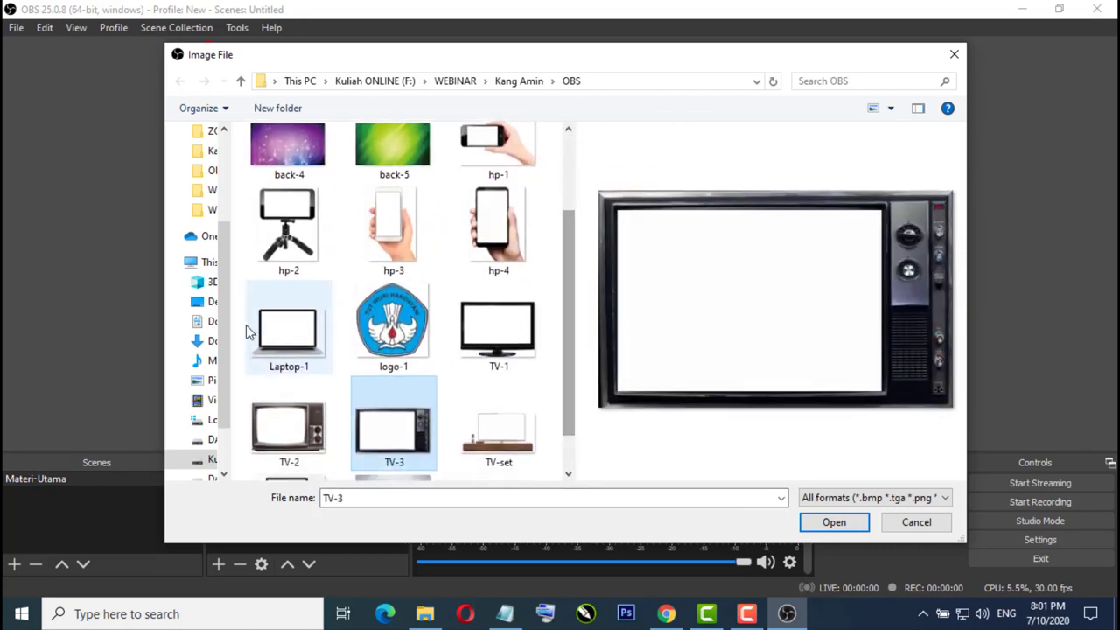
click(487, 344)
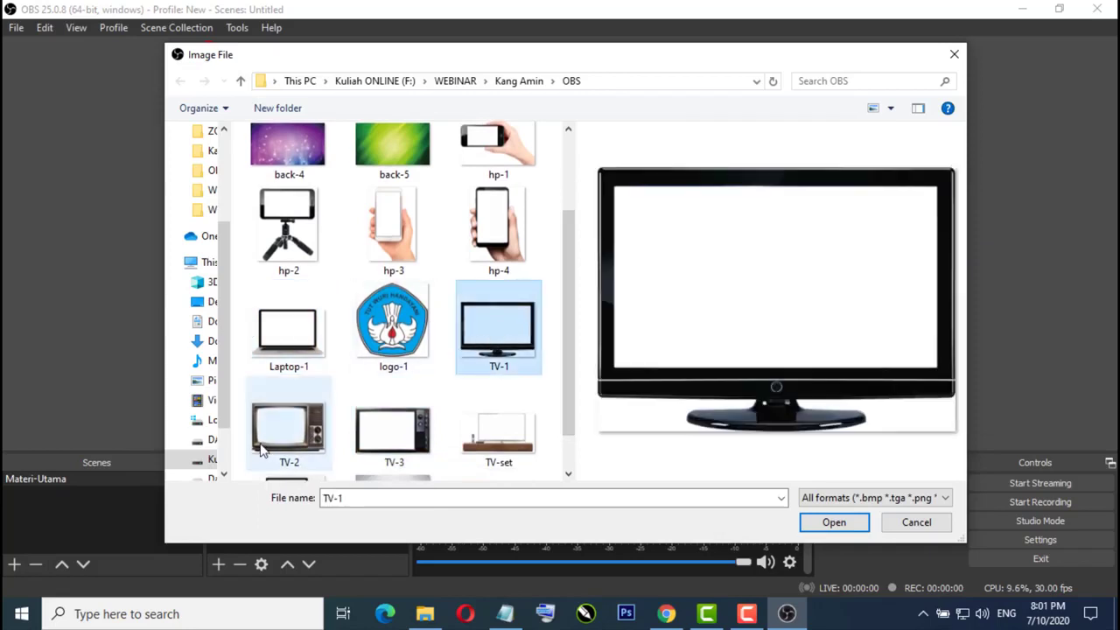
click(274, 447)
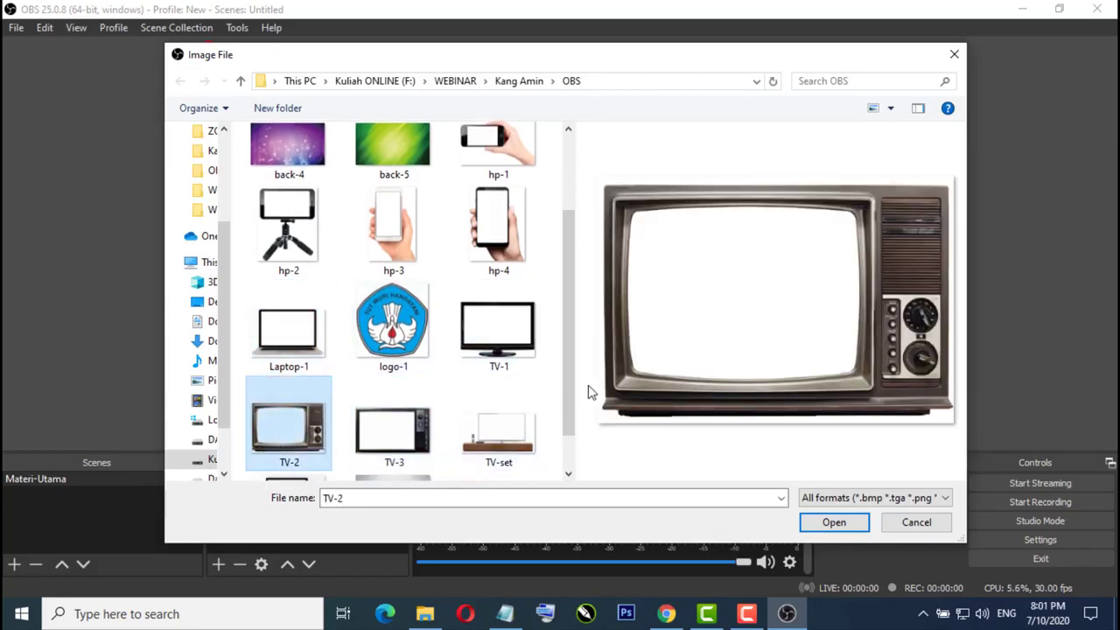
scroll(573, 388, down, 1)
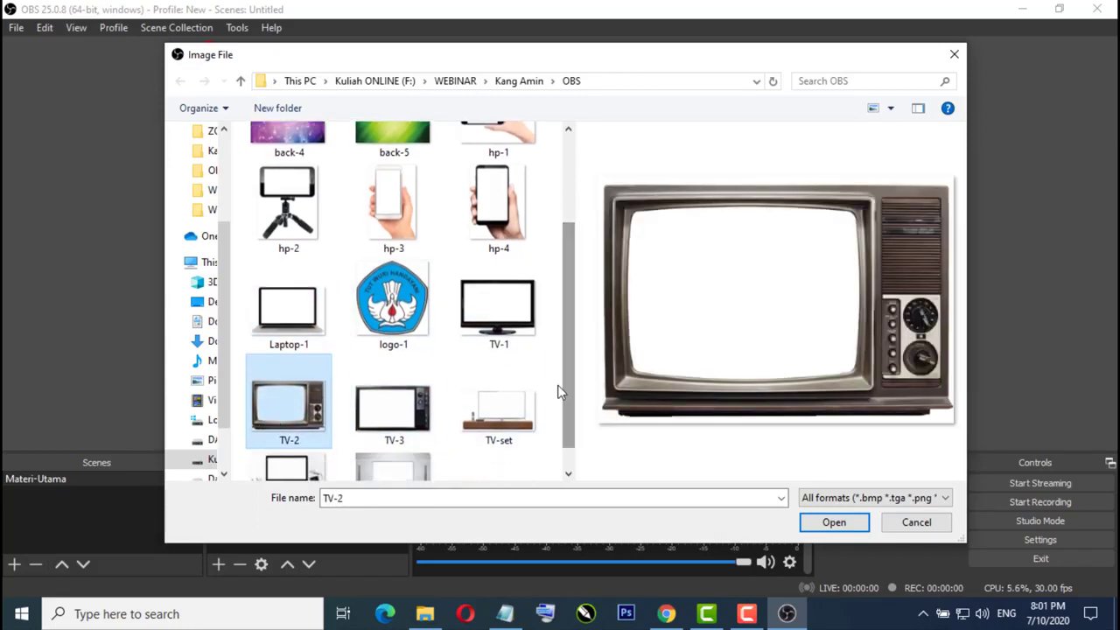
click(490, 327)
click(832, 522)
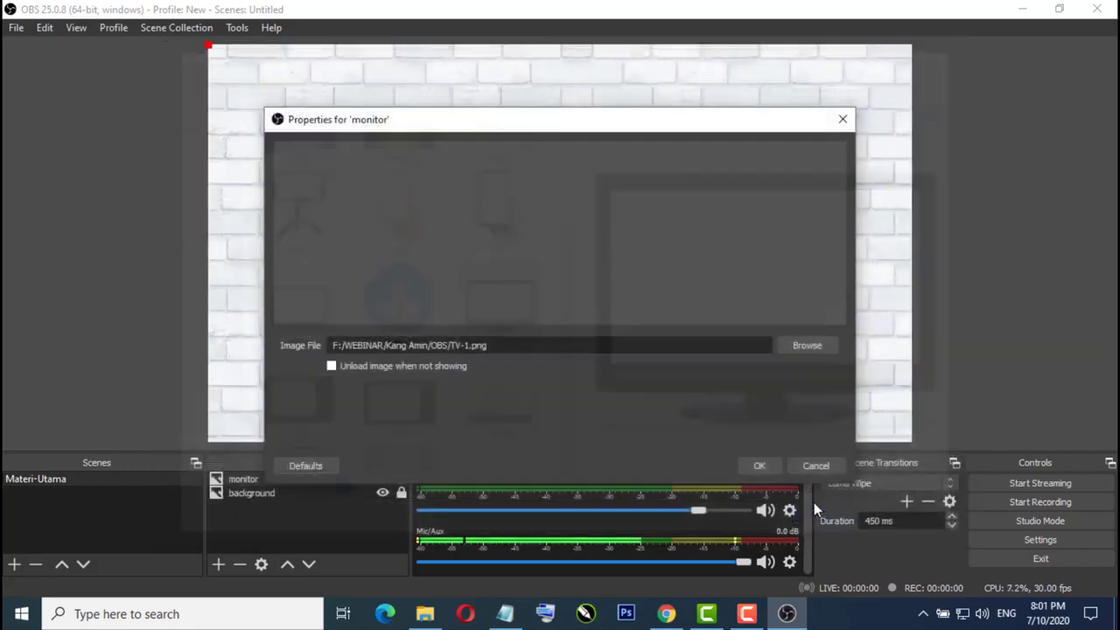
click(760, 466)
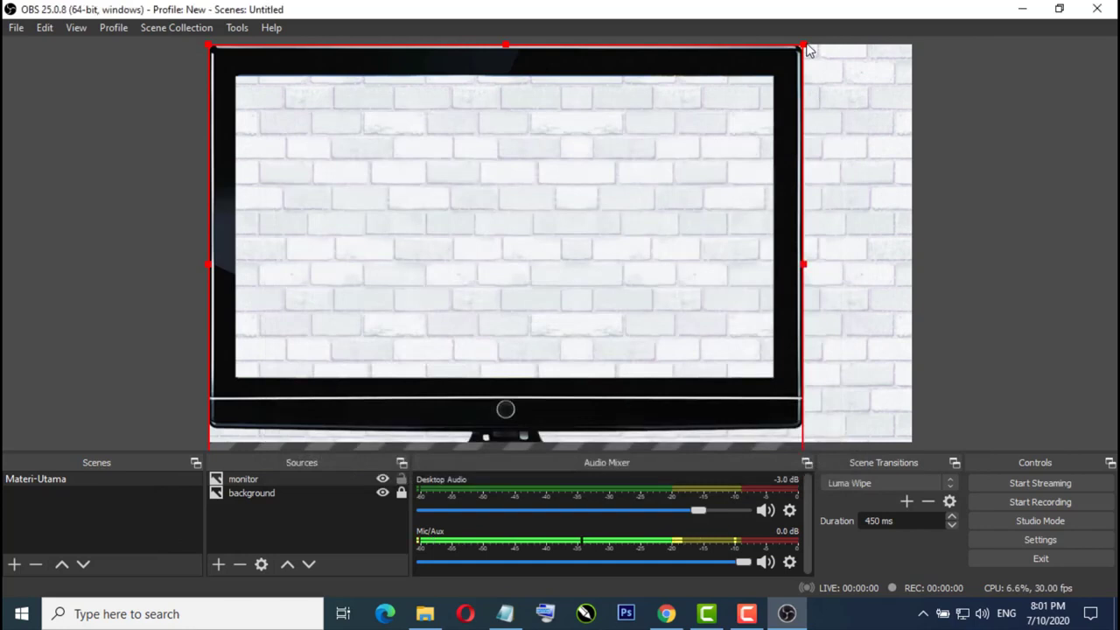
- Scale down the monitor image, place it toward the left of the canvas with its stand fully visible, and lock the source
drag(808, 50, 702, 131)
drag(570, 131, 583, 85)
drag(728, 77, 751, 60)
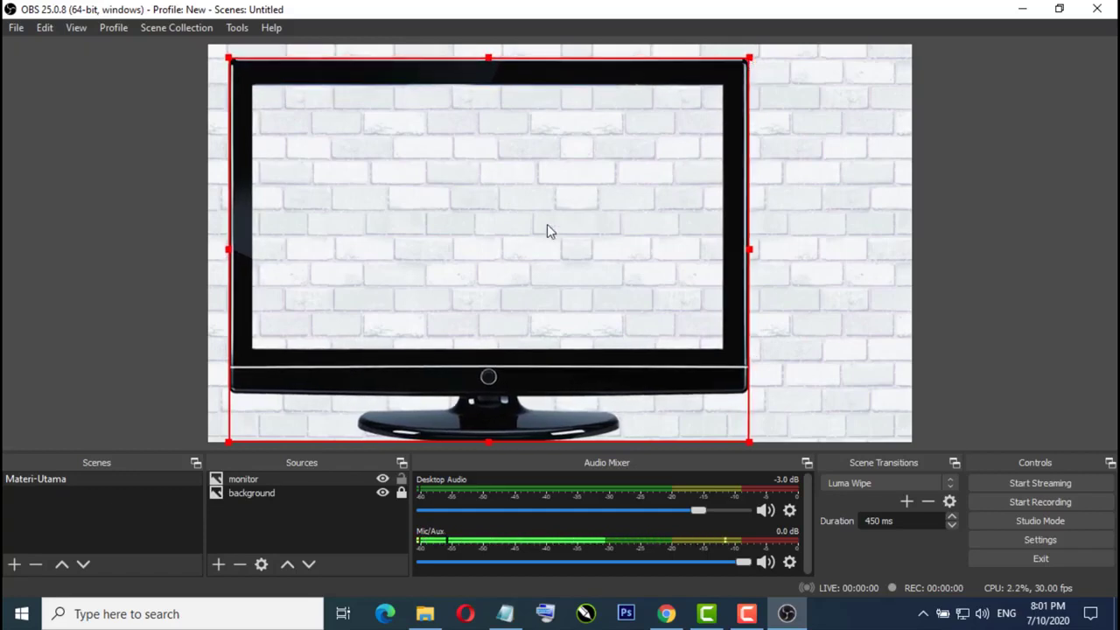
click(403, 479)
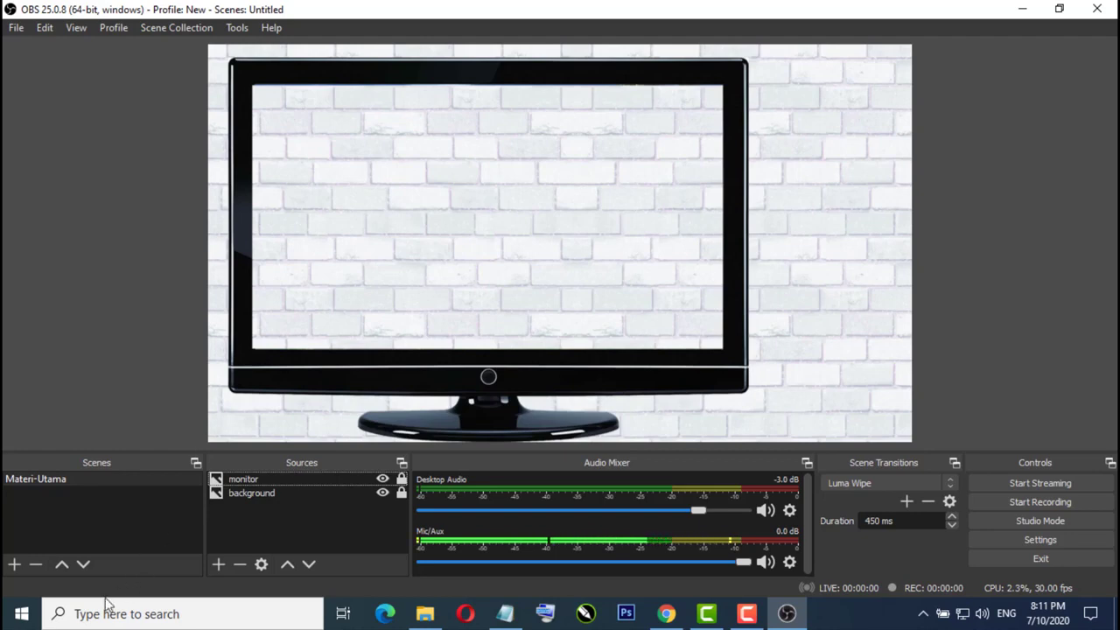
- Launch PowerPoint 2016 and open the recent presentation Materiku OBS - sagusablog
click(23, 620)
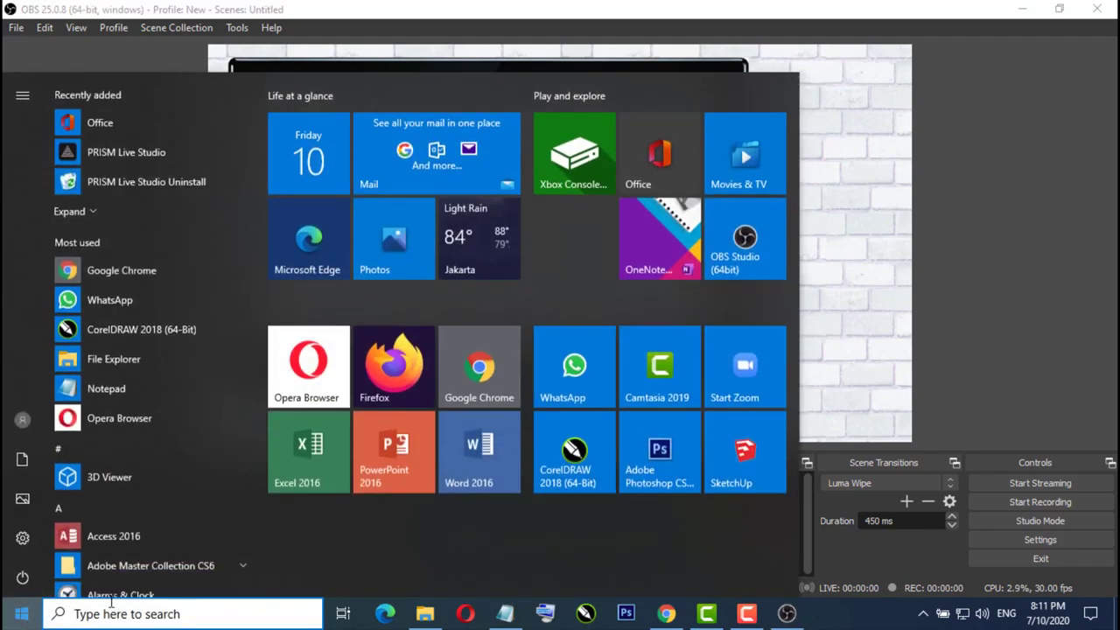
click(385, 469)
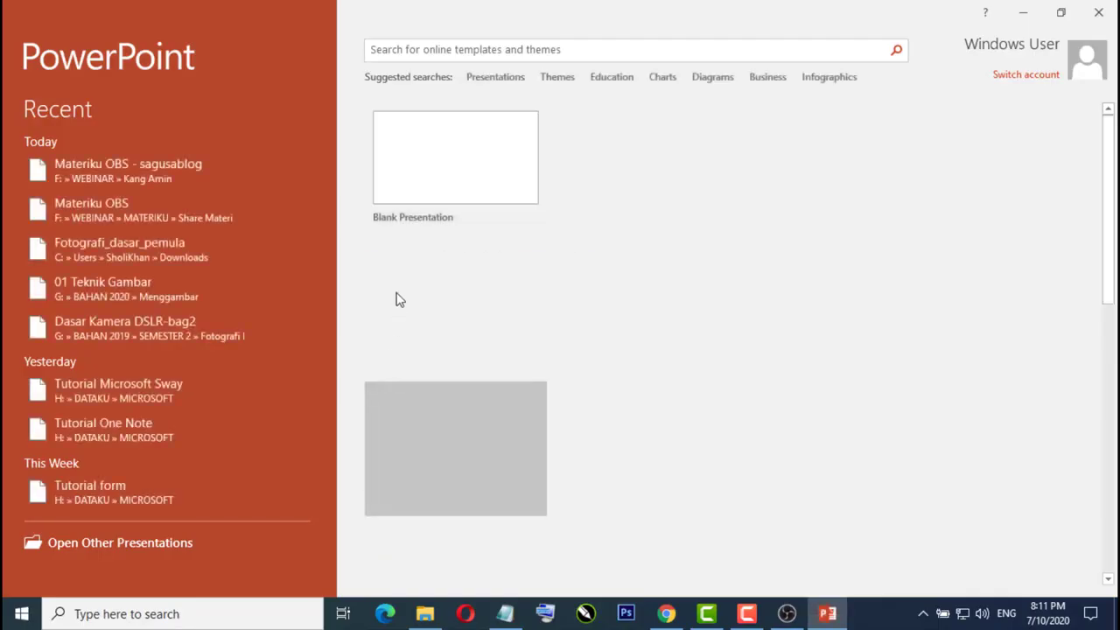
click(723, 464)
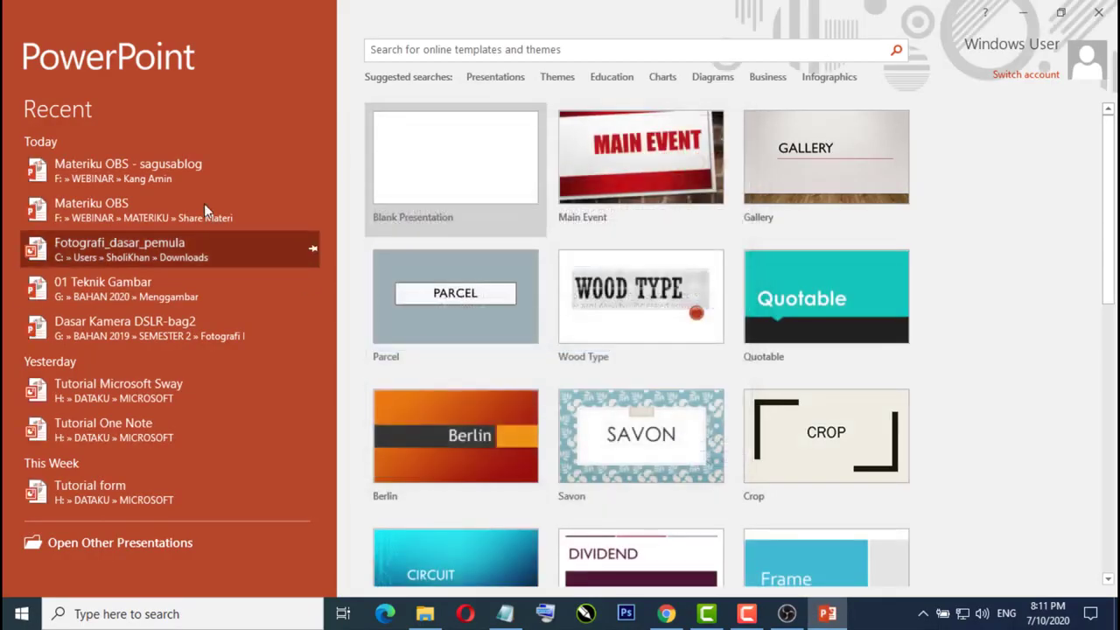
click(146, 177)
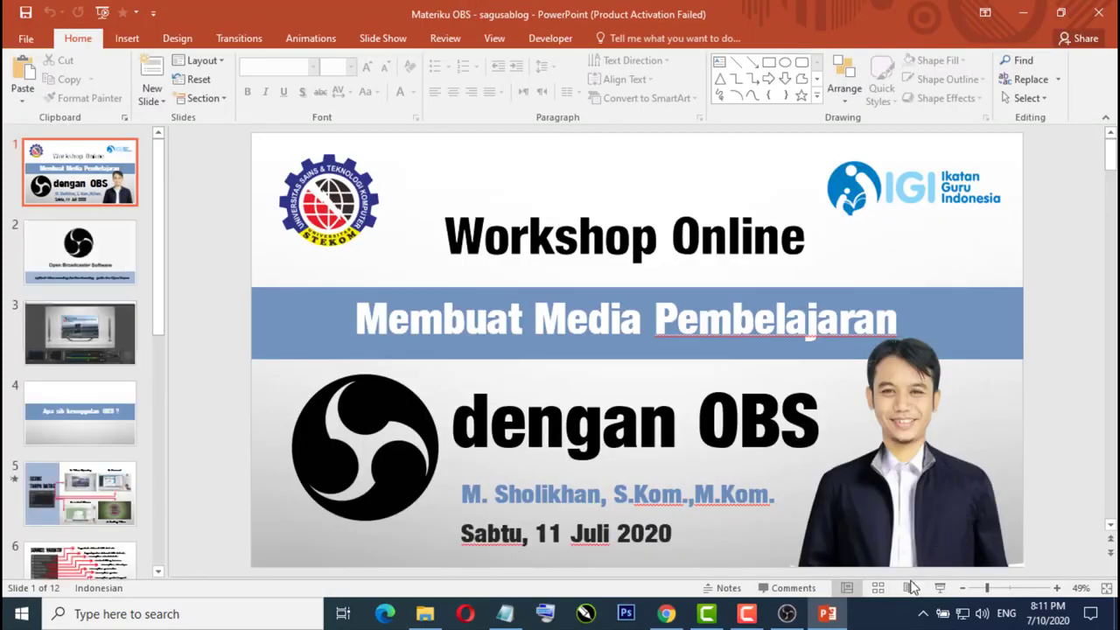
- Return to OBS and add a new Window Capture source named Powerpoint to the Materi-Utama scene
click(788, 616)
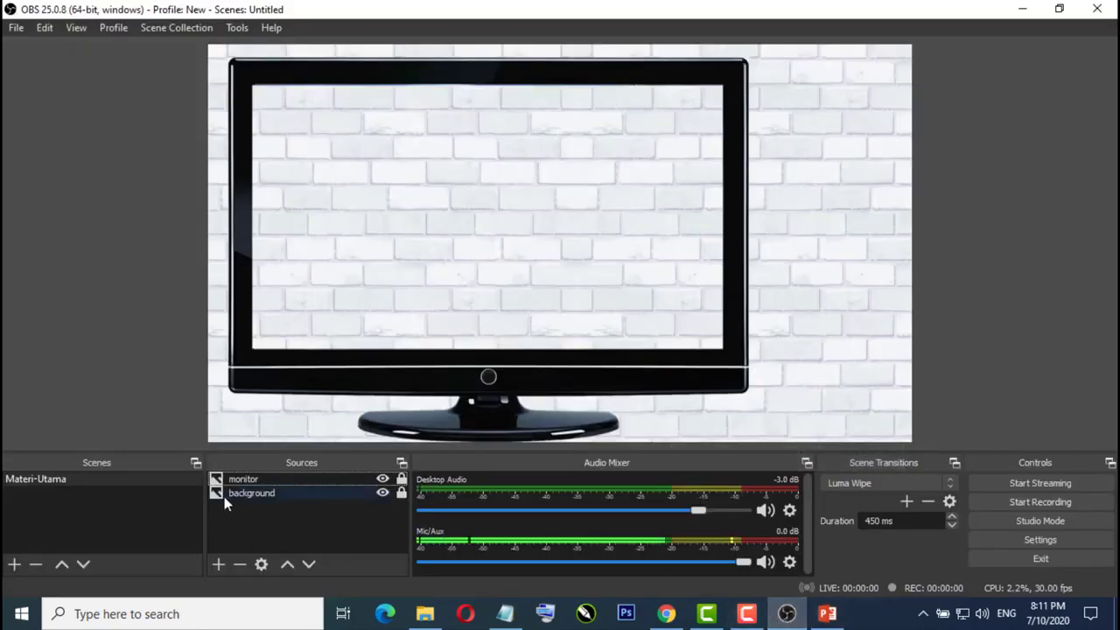
click(219, 565)
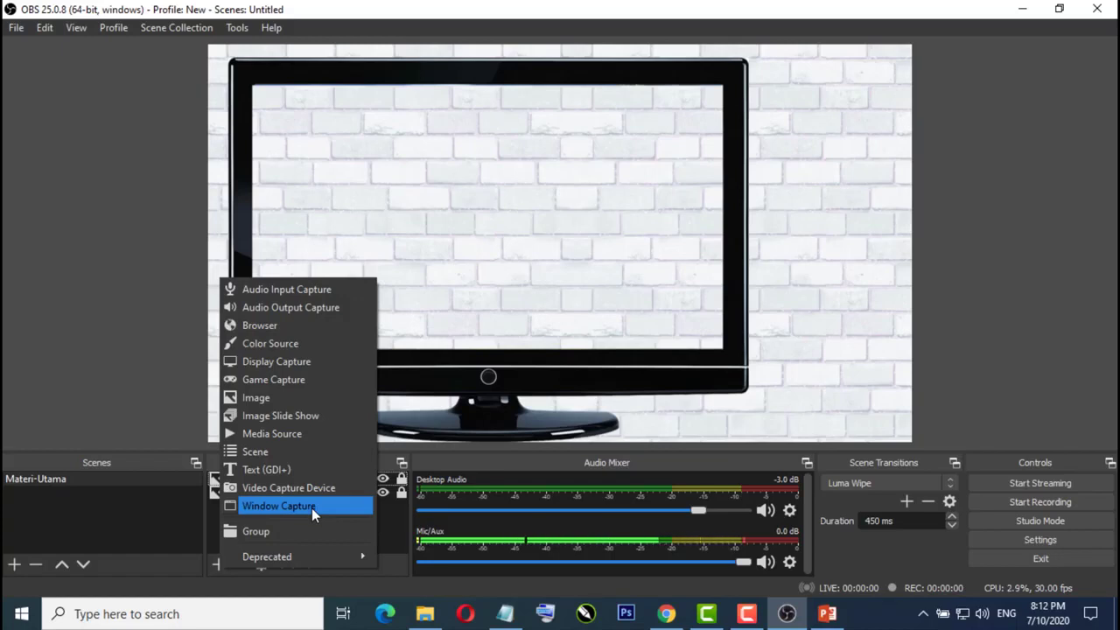
click(301, 506)
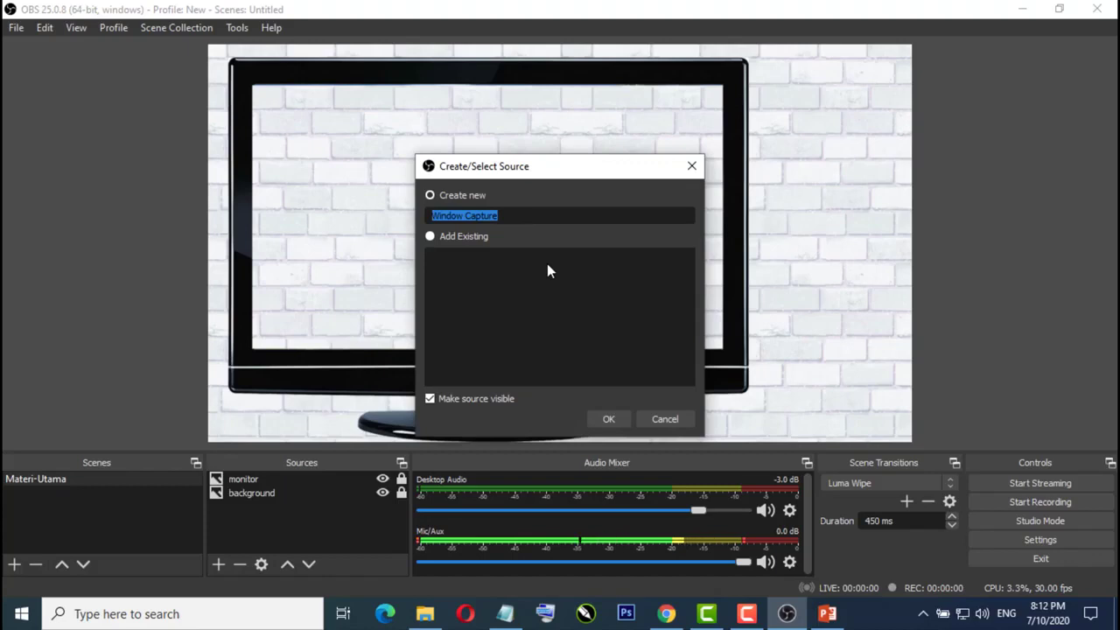
text(Pow)
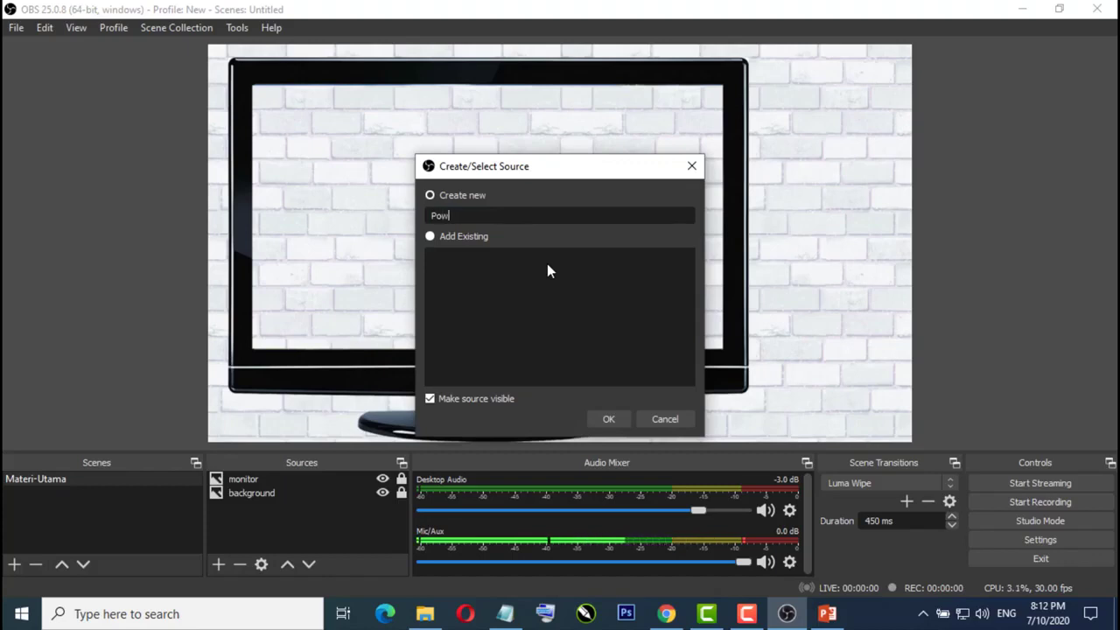
text(erpoint)
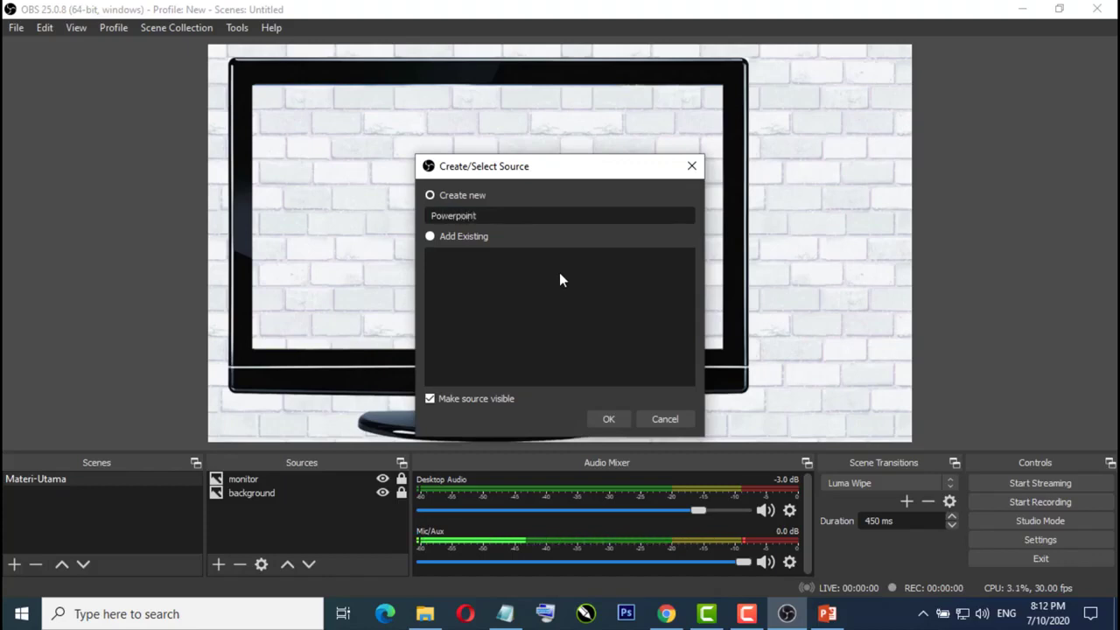
click(610, 420)
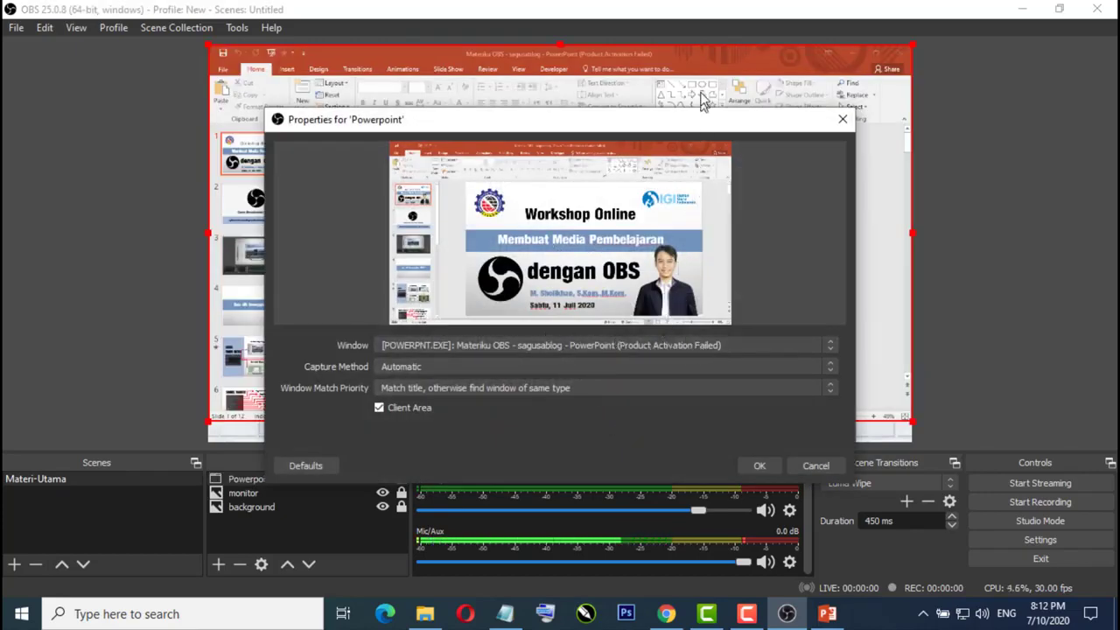
- Set the Powerpoint source to capture the Materiku OBS - sagusablog PowerPoint window and accept its properties
mouse_move(691, 120)
mouse_down()
mouse_move(938, 116)
mouse_move(679, 112)
mouse_up()
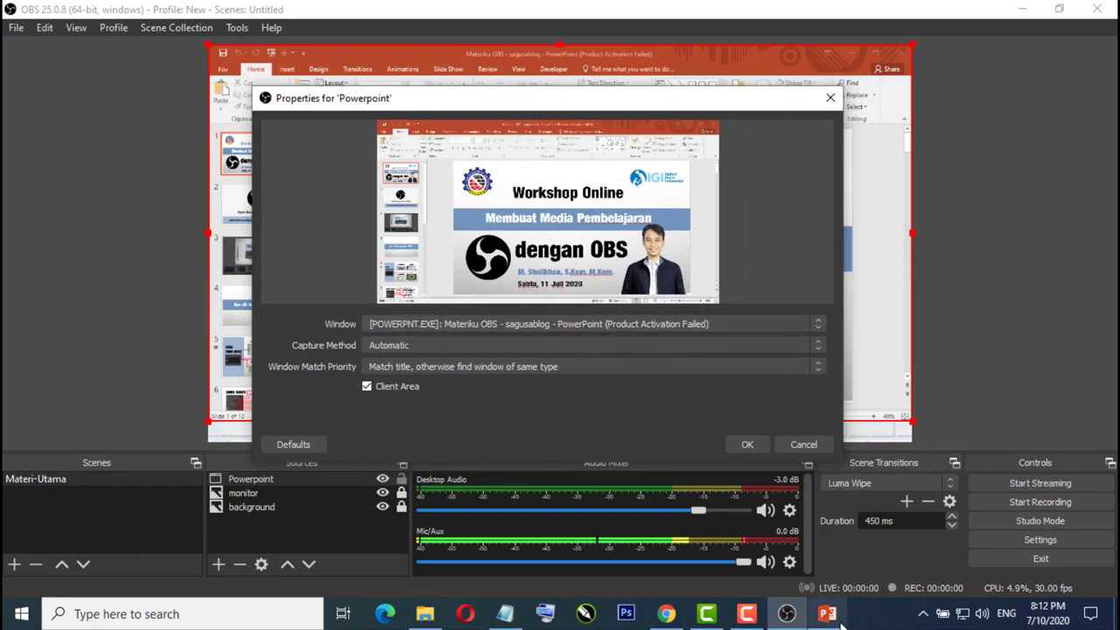
mouse_move(838, 617)
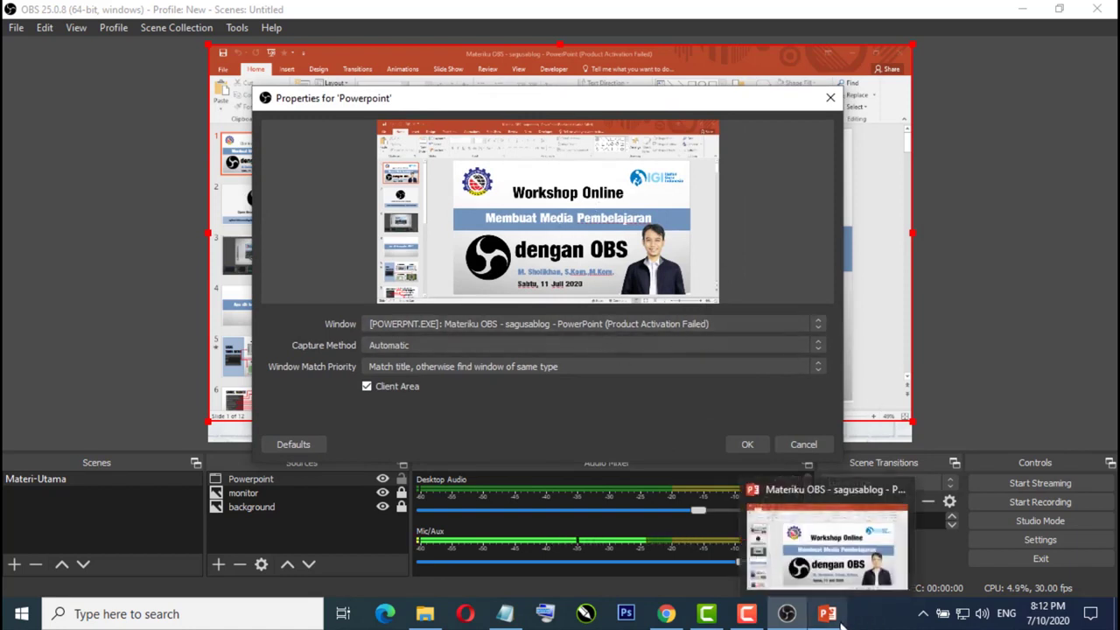
click(615, 322)
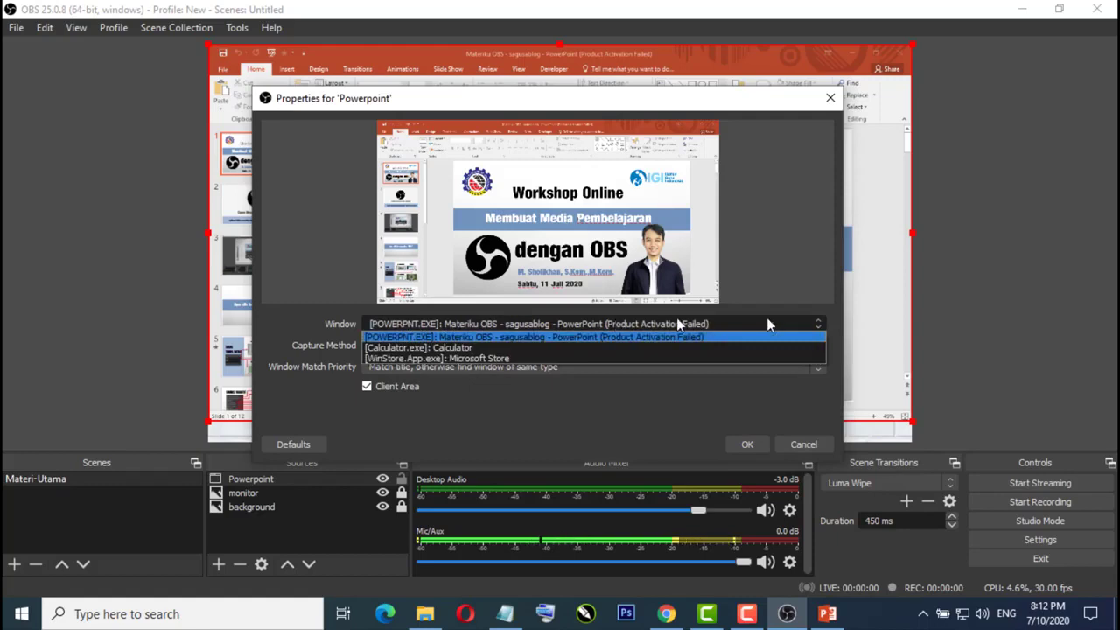
click(599, 337)
click(741, 439)
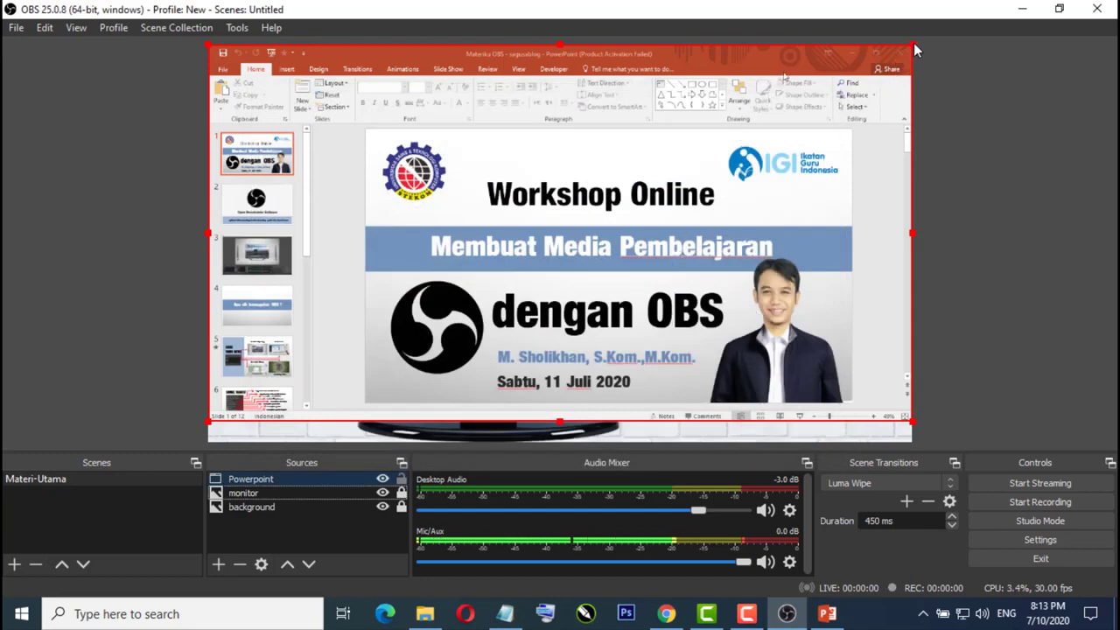
- Shrink the Powerpoint capture and fit it over the screen area of the monitor image
drag(915, 50, 573, 187)
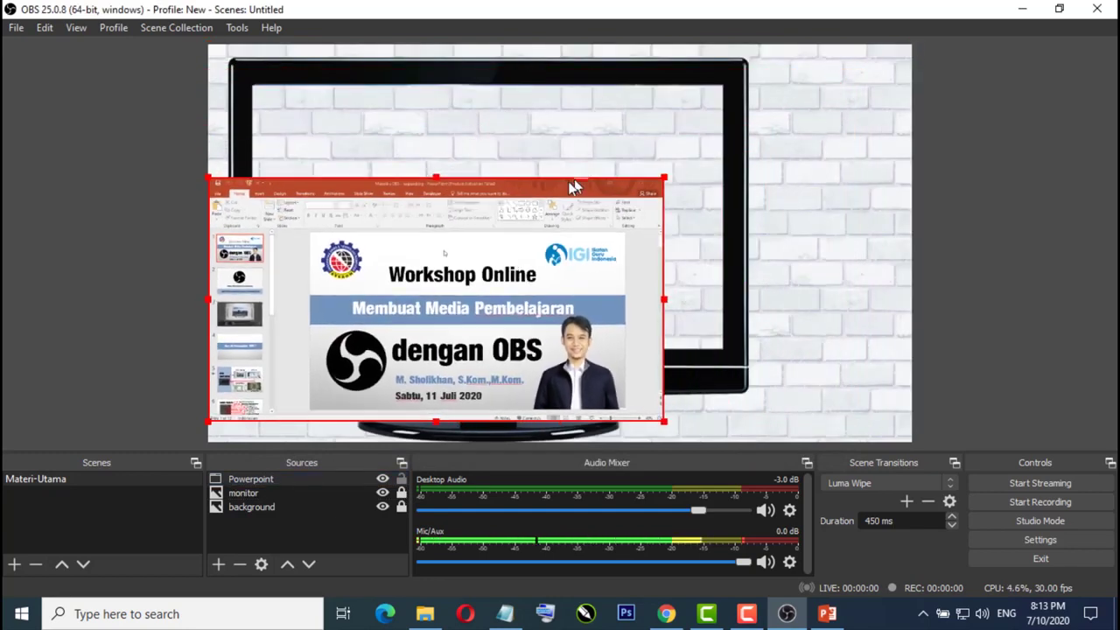
drag(317, 276, 363, 175)
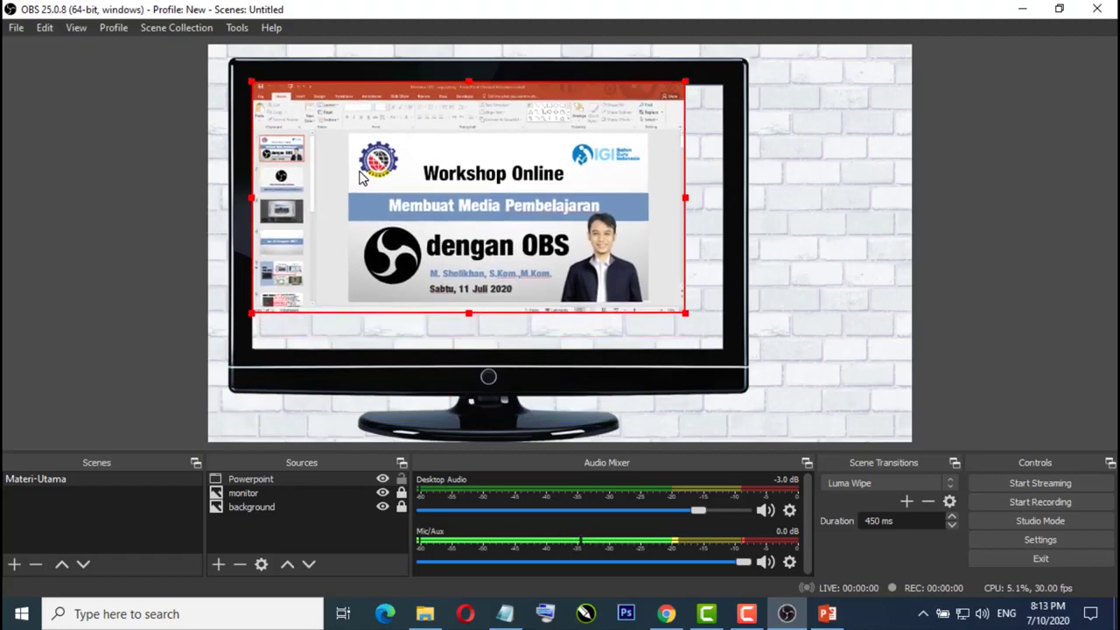
drag(685, 313, 699, 333)
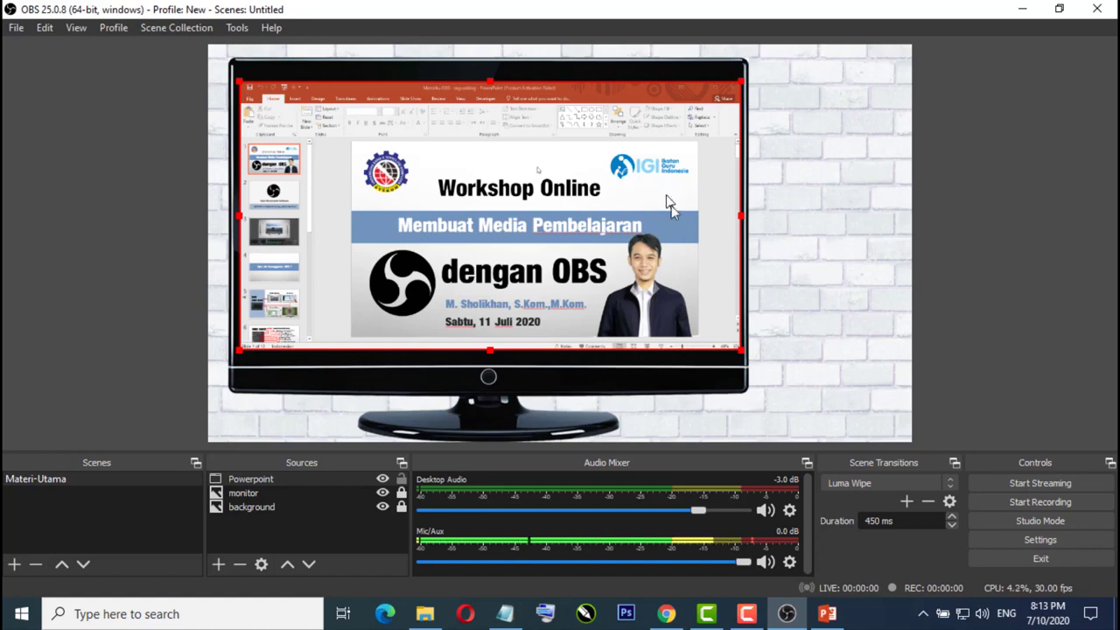
- Switch to PowerPoint, set the show type to Browsed by an individual (window), and start the slide show from the beginning
click(827, 615)
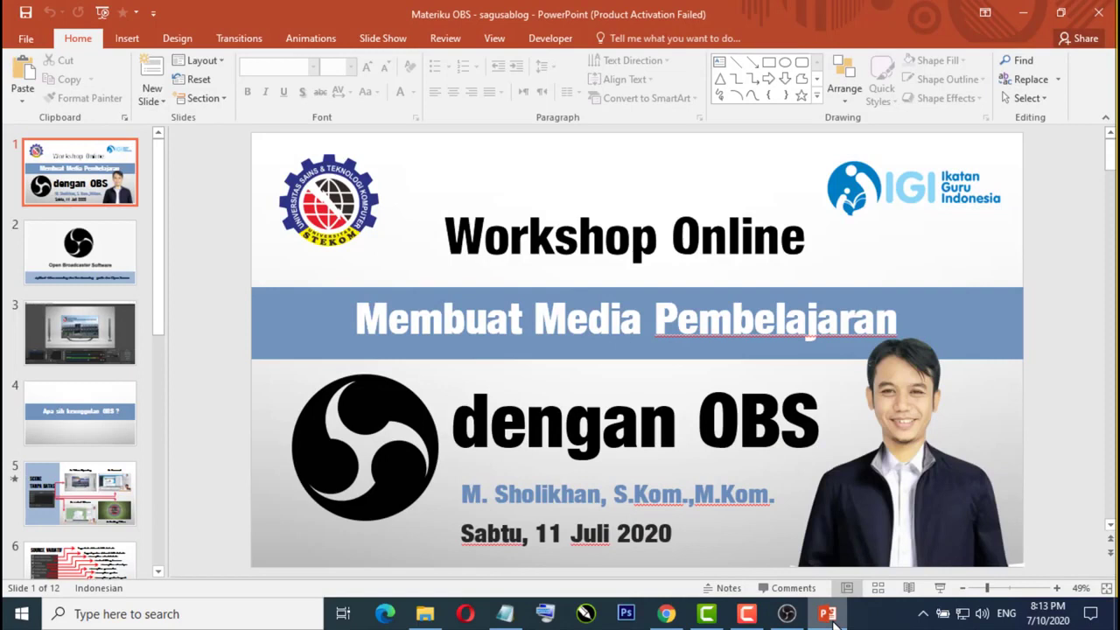
click(371, 37)
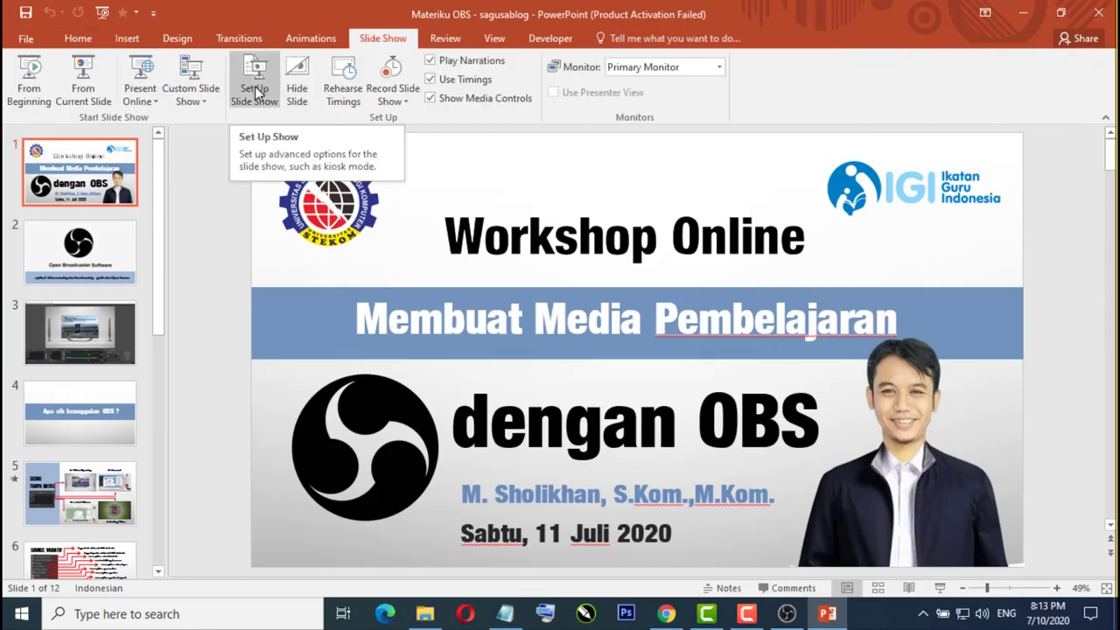
click(255, 93)
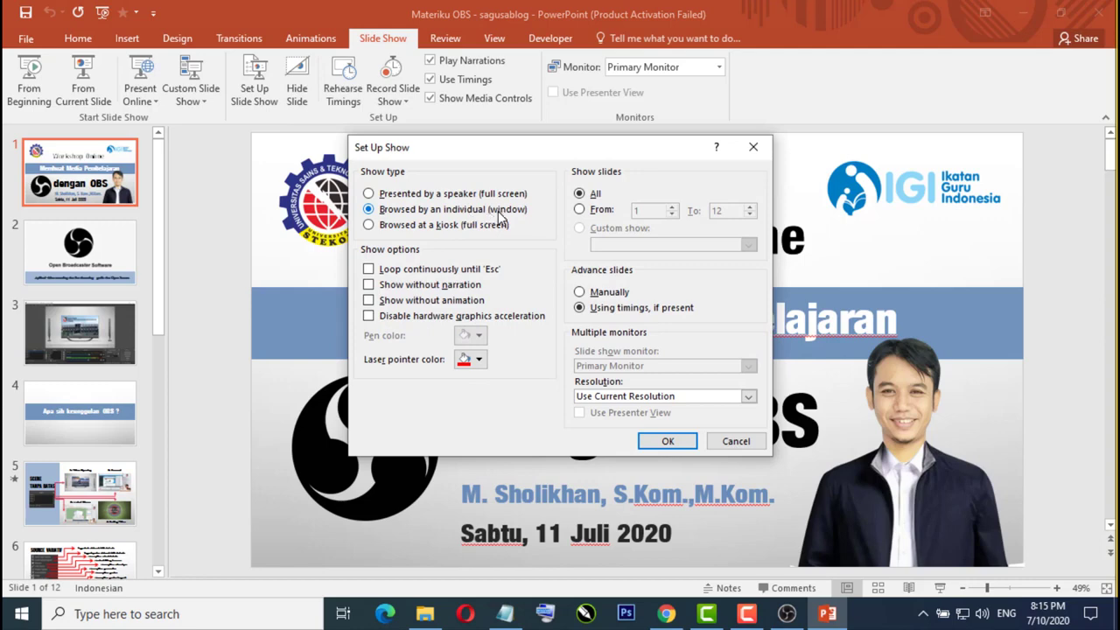
click(680, 445)
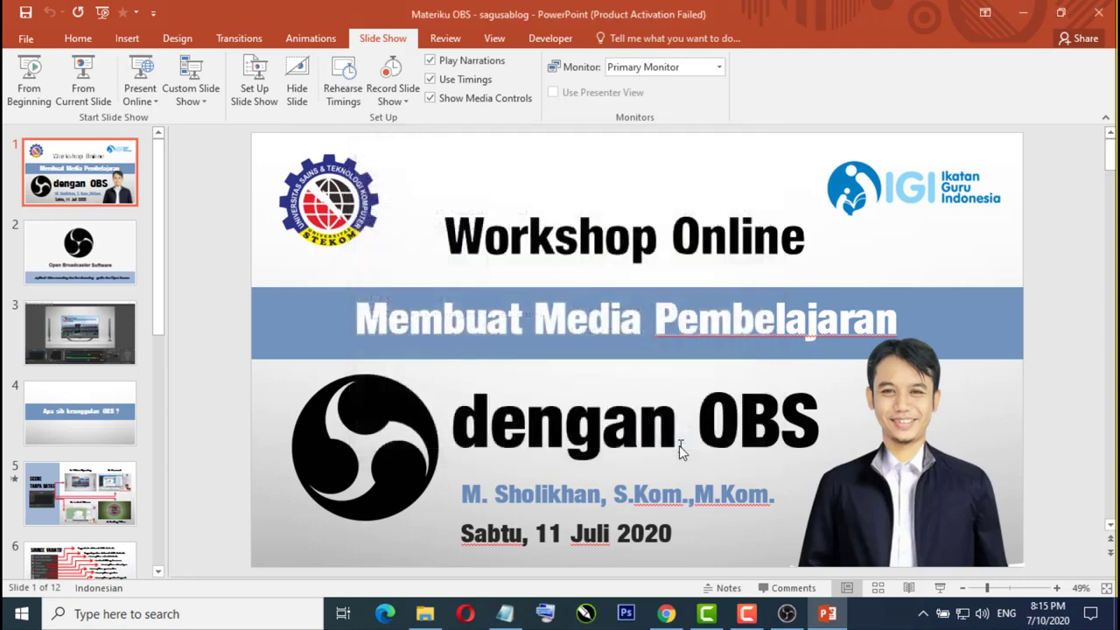
click(26, 85)
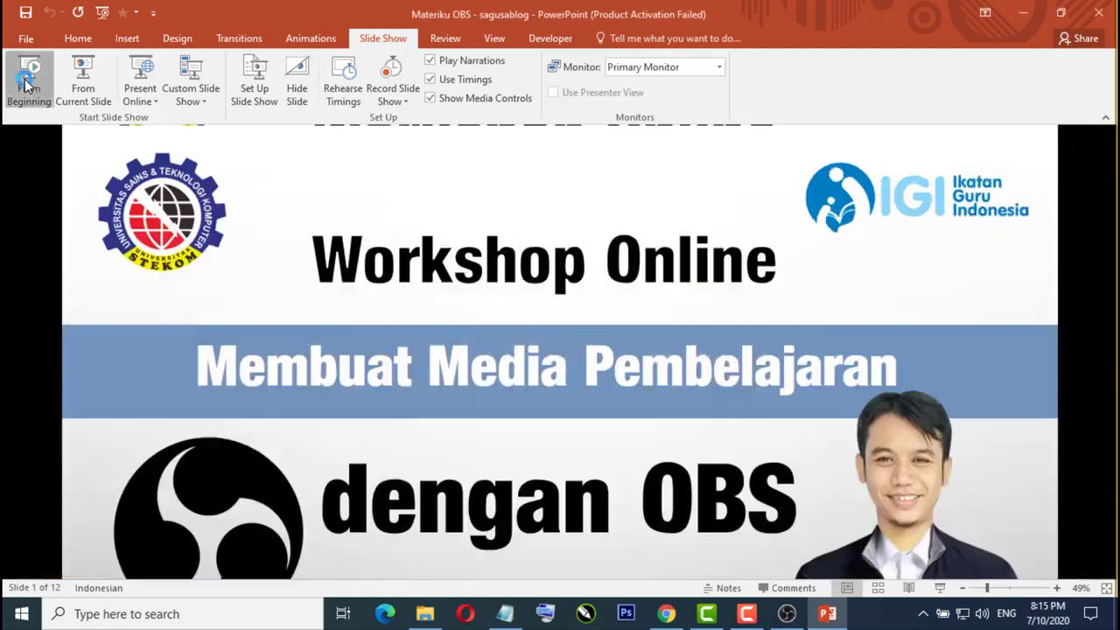
- Switch to OBS, slightly enlarge the Powerpoint capture and crop away the black bars along its left and right edges
click(787, 615)
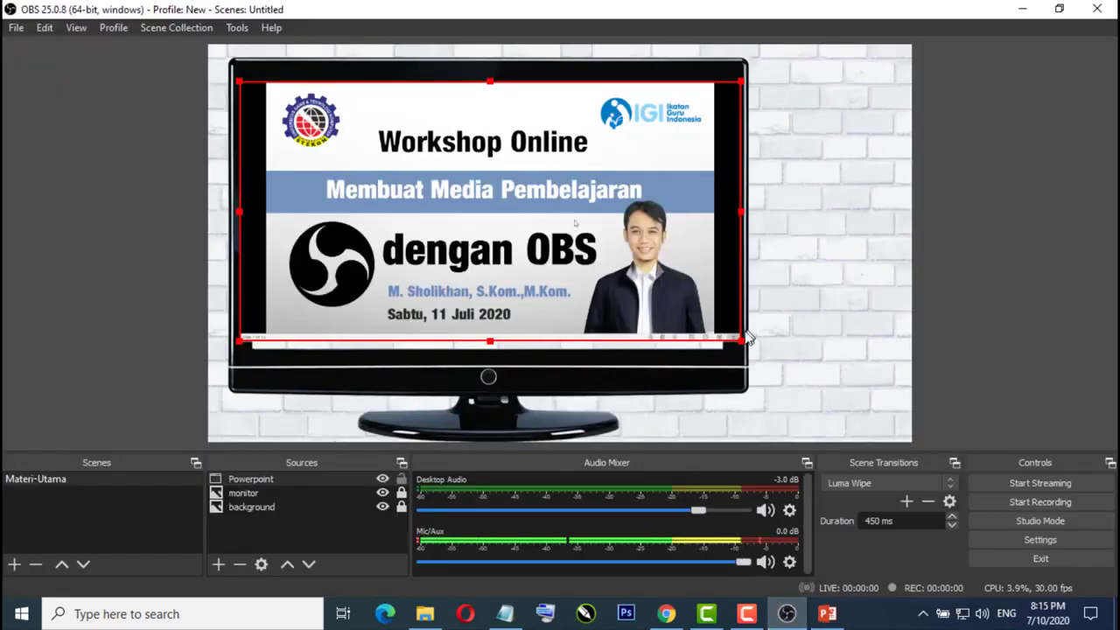
drag(742, 343, 758, 359)
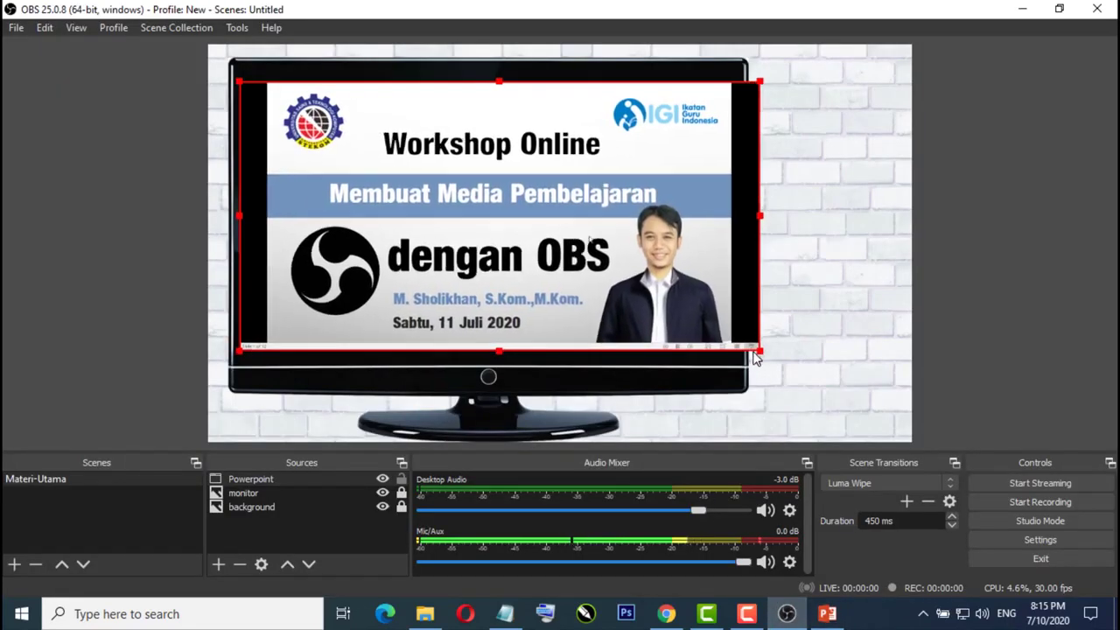
drag(710, 307, 788, 300)
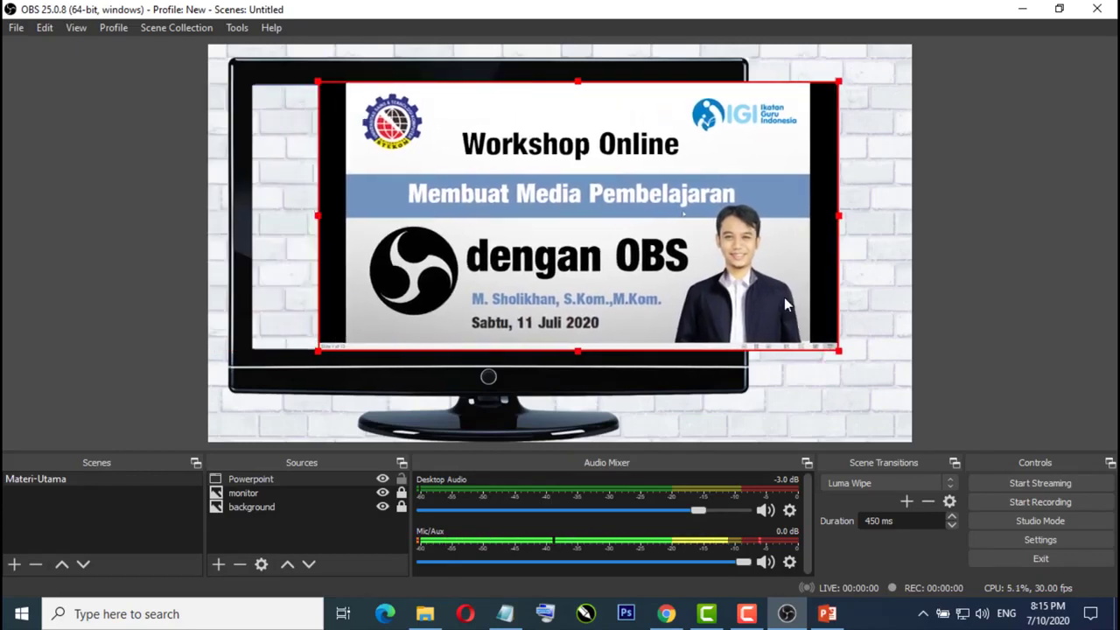
mouse_move(748, 212)
mouse_down()
mouse_move(670, 212)
mouse_move(746, 211)
mouse_up()
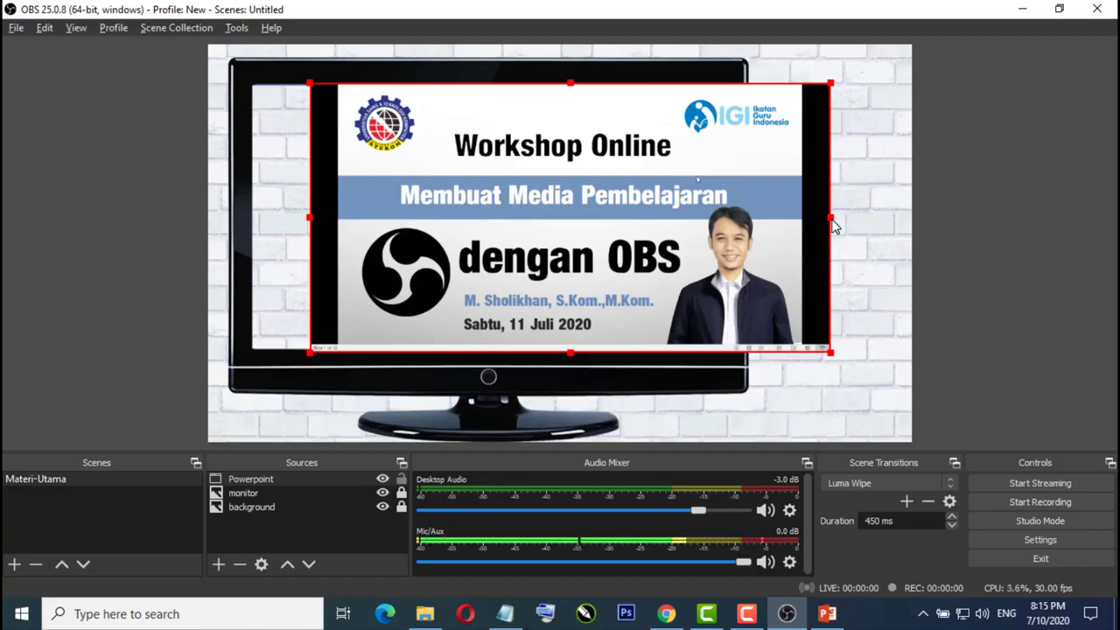
drag(832, 220, 806, 223)
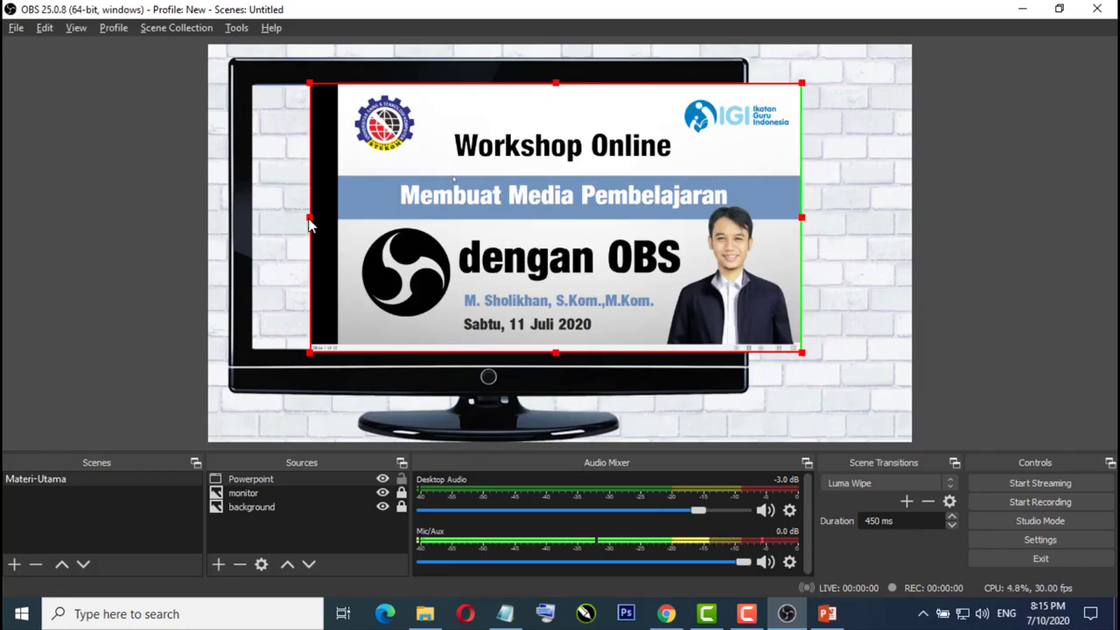
drag(311, 220, 340, 228)
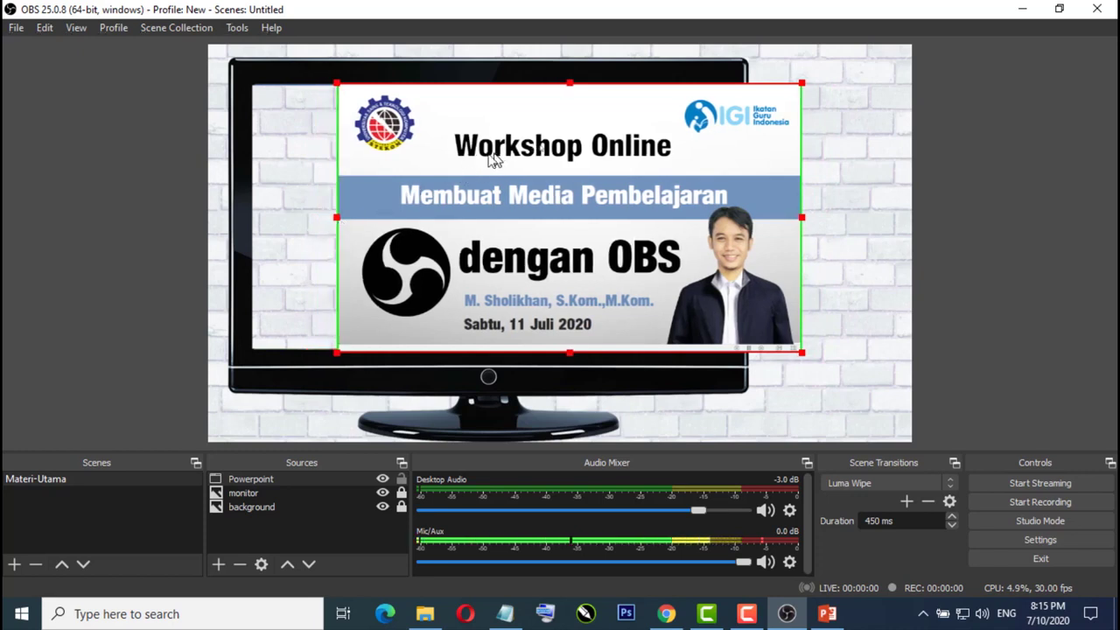
- Fit the cropped Powerpoint capture over the white screen of the monitor image and lock the source
drag(493, 160, 409, 160)
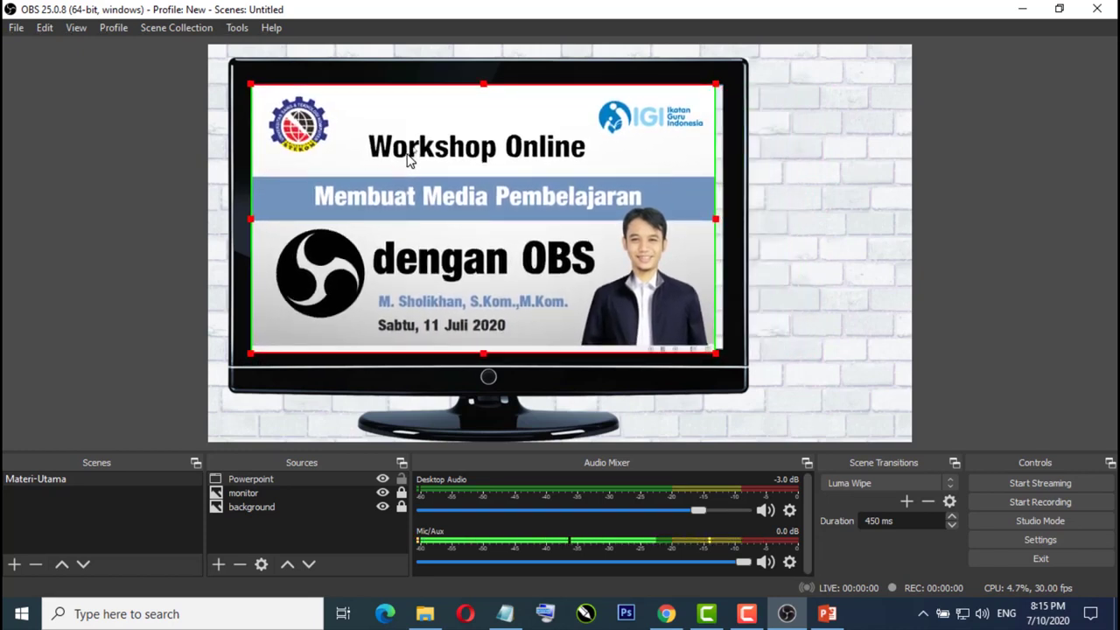
drag(717, 354, 725, 360)
drag(704, 300, 703, 297)
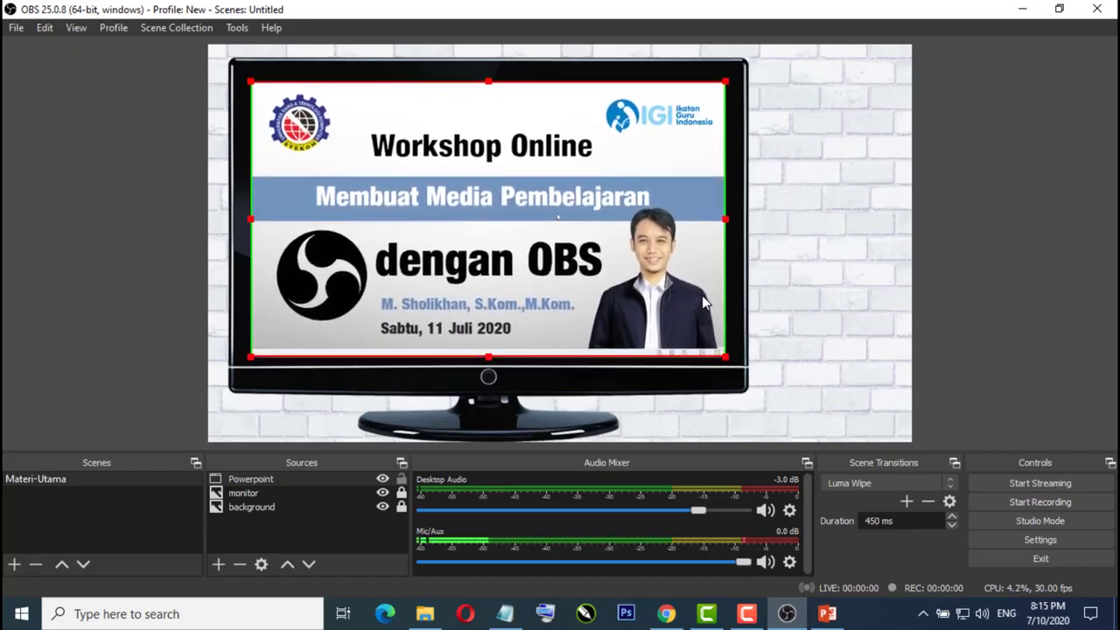
click(402, 481)
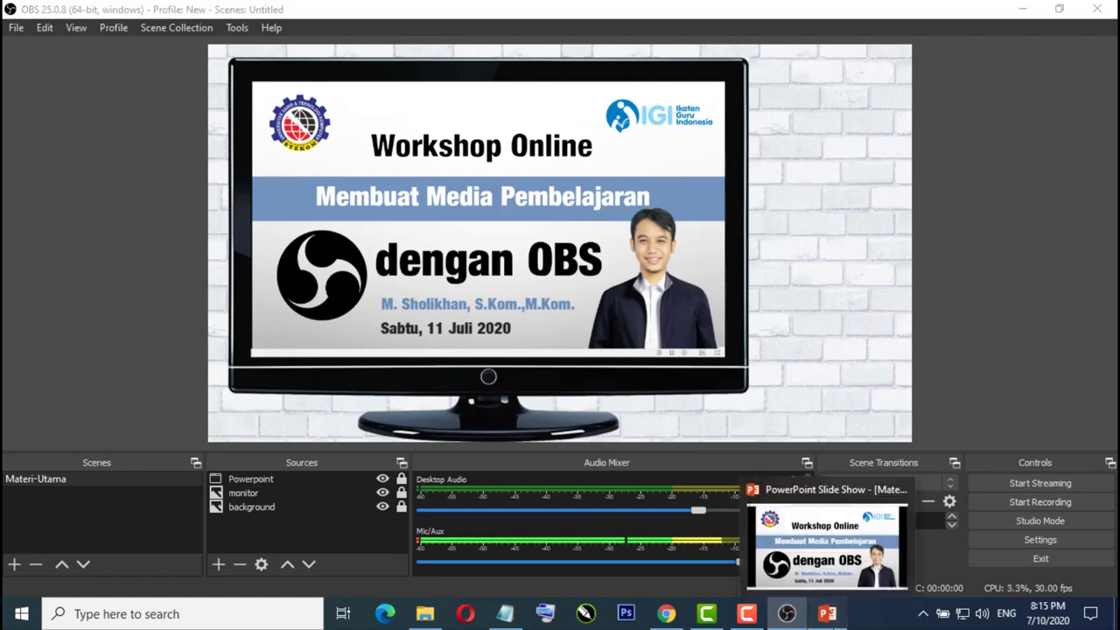
- Advance the PowerPoint slide show to slide 2, check the captured slide in OBS, and return the show to slide 1
click(849, 619)
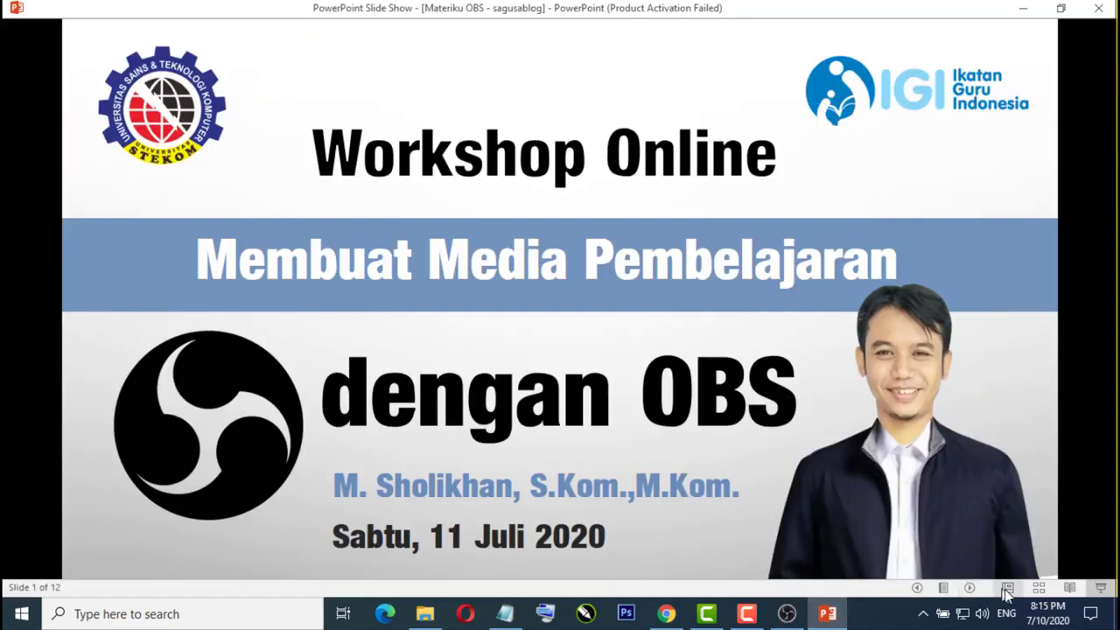
click(969, 587)
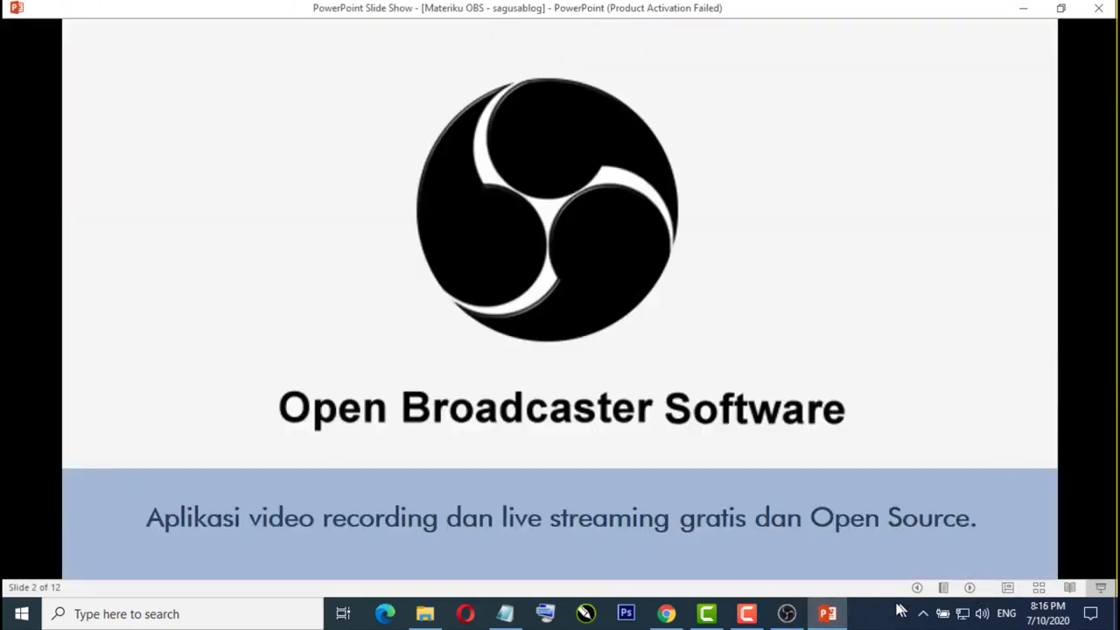
click(790, 615)
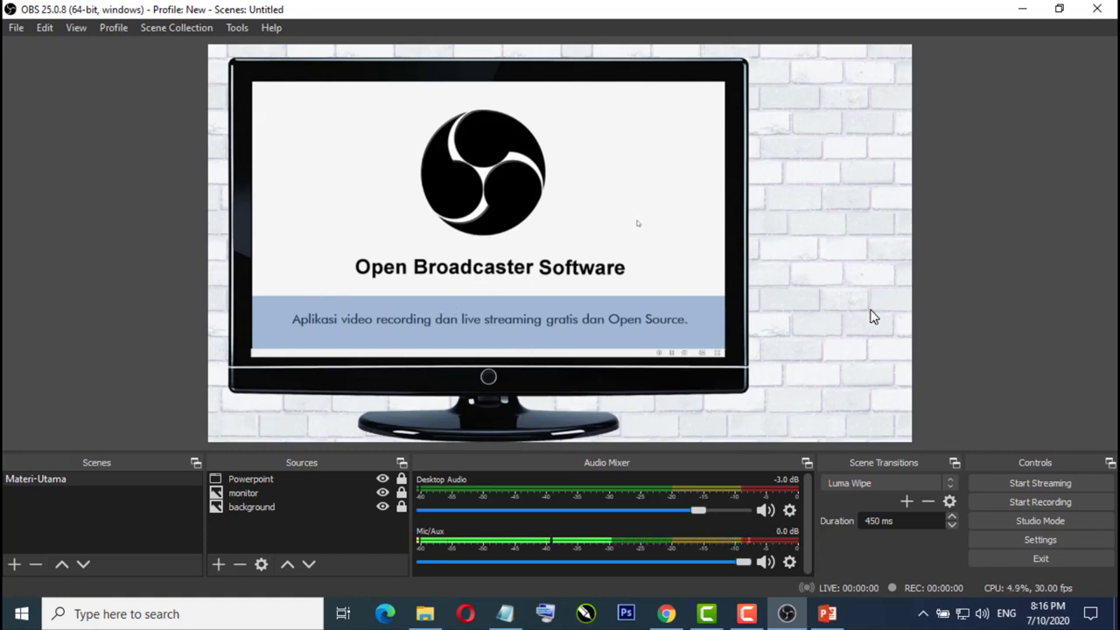
click(827, 614)
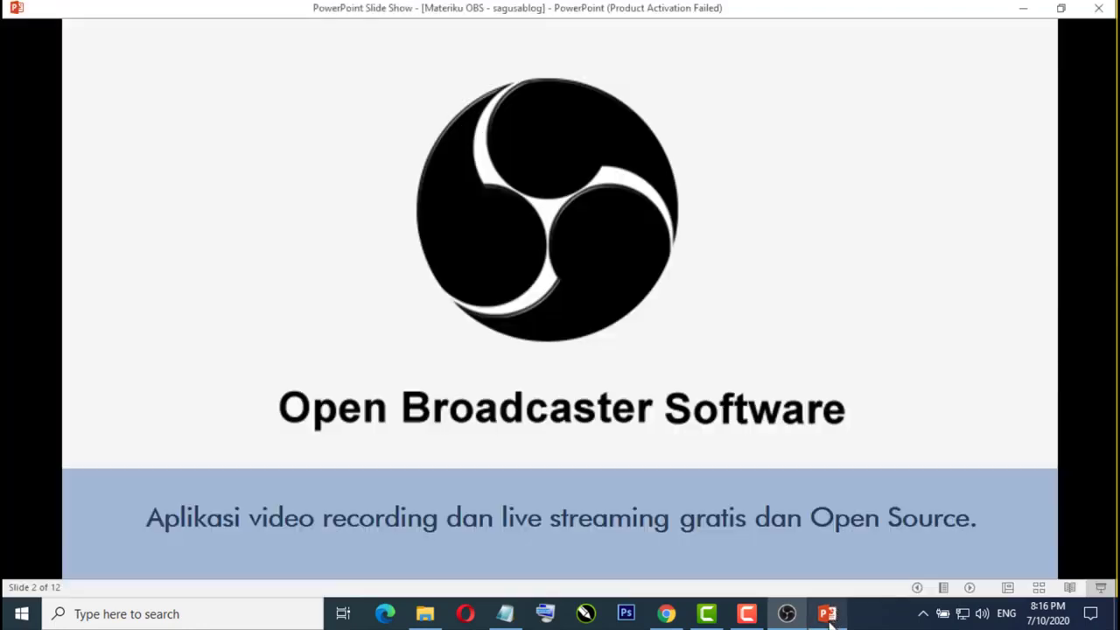
click(916, 588)
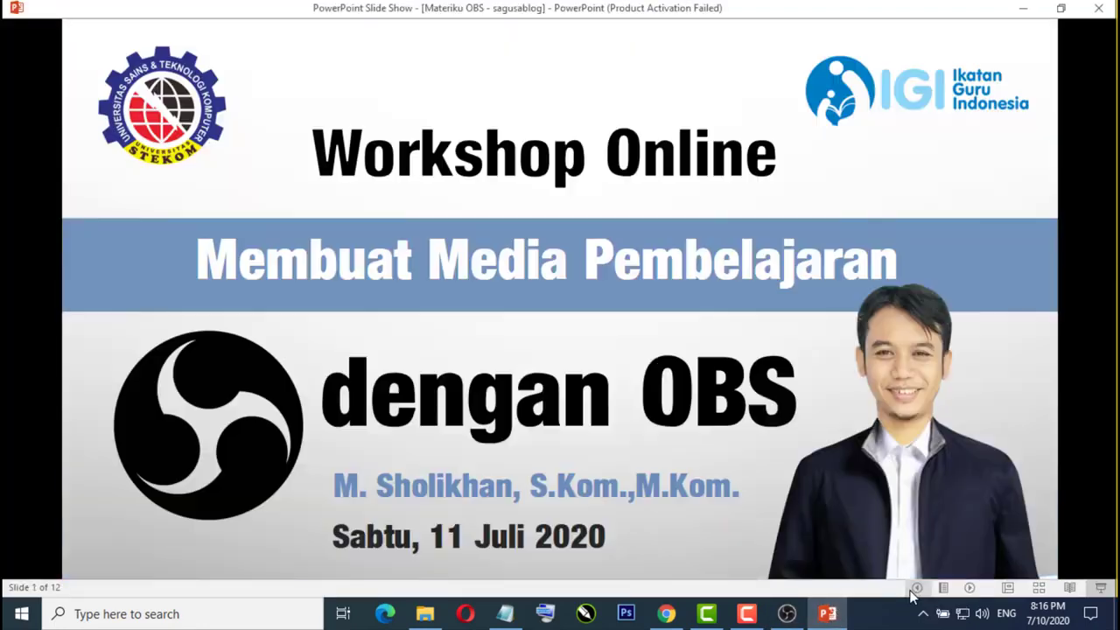
click(787, 614)
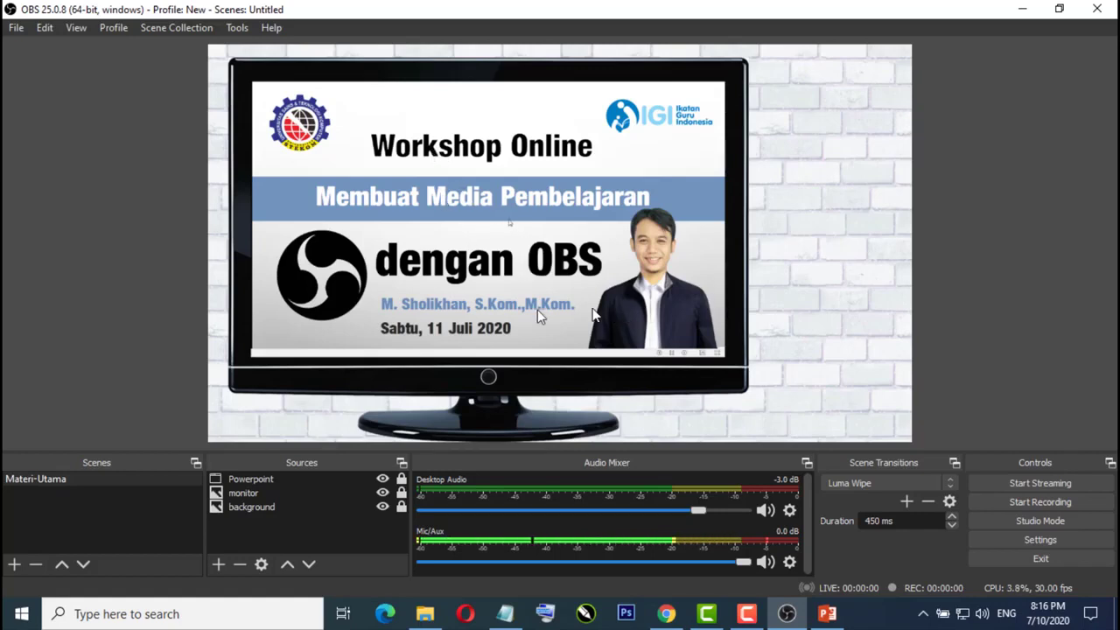
- Add a new Image source named hp to the Materi-Utama scene
click(218, 564)
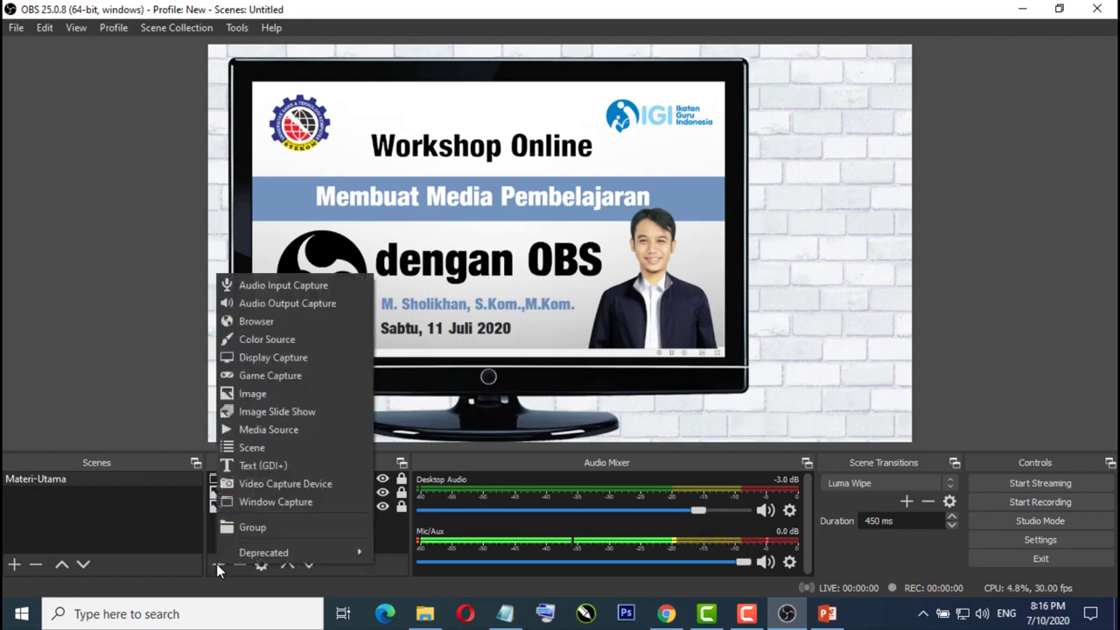
click(271, 394)
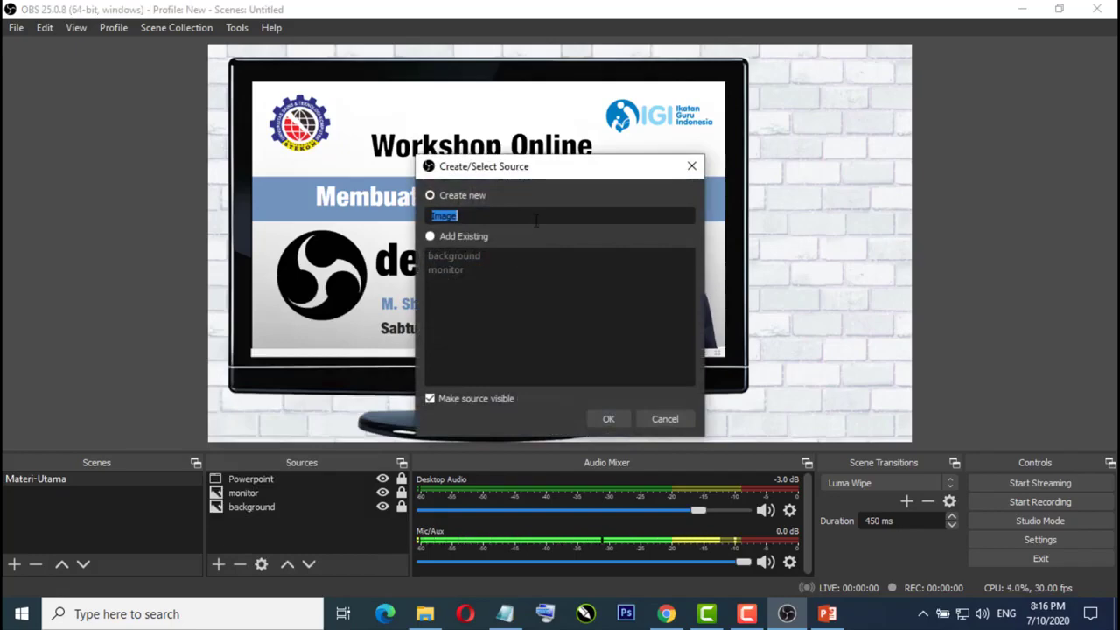
text(hp)
click(616, 419)
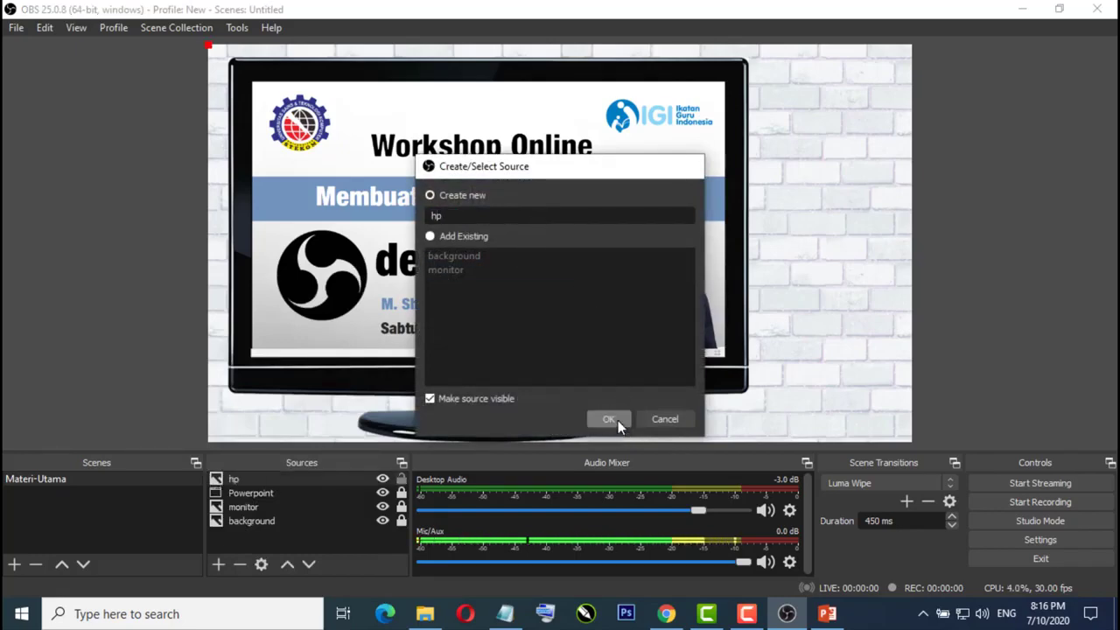
- Compare the phone pictures in the OBS folder, load hp-4 as the hp source's image and accept its properties
click(807, 345)
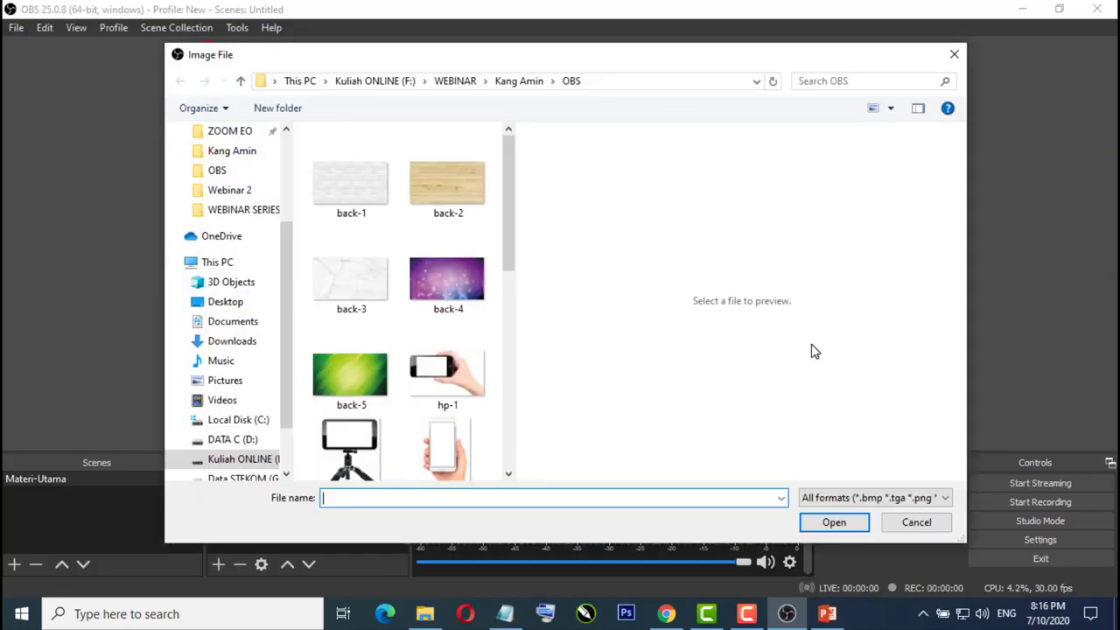
drag(513, 238, 513, 282)
click(451, 180)
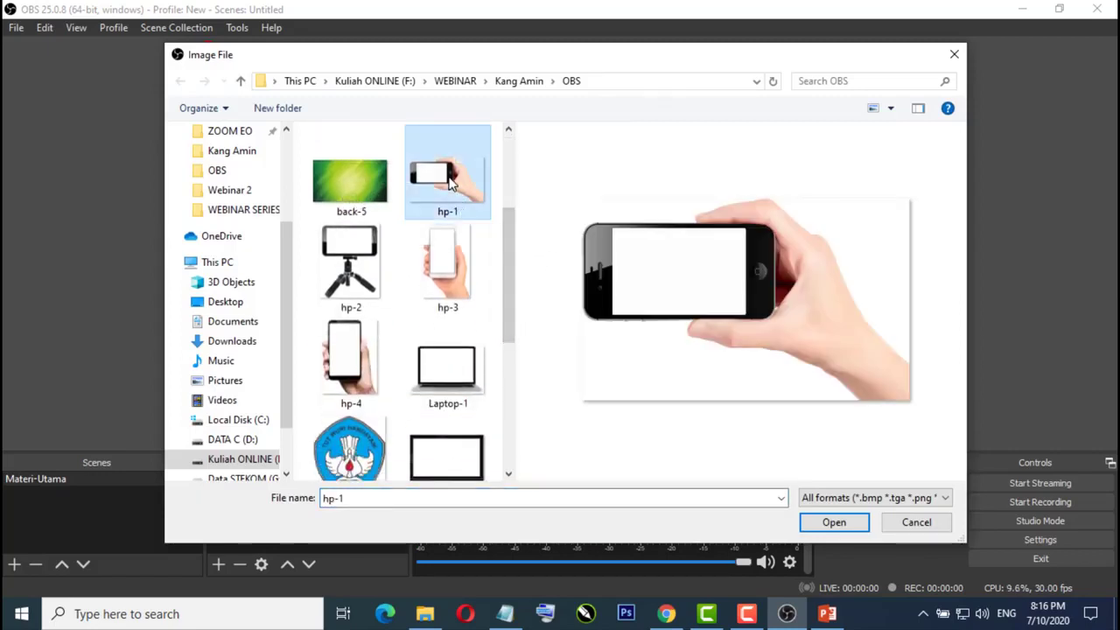
click(427, 267)
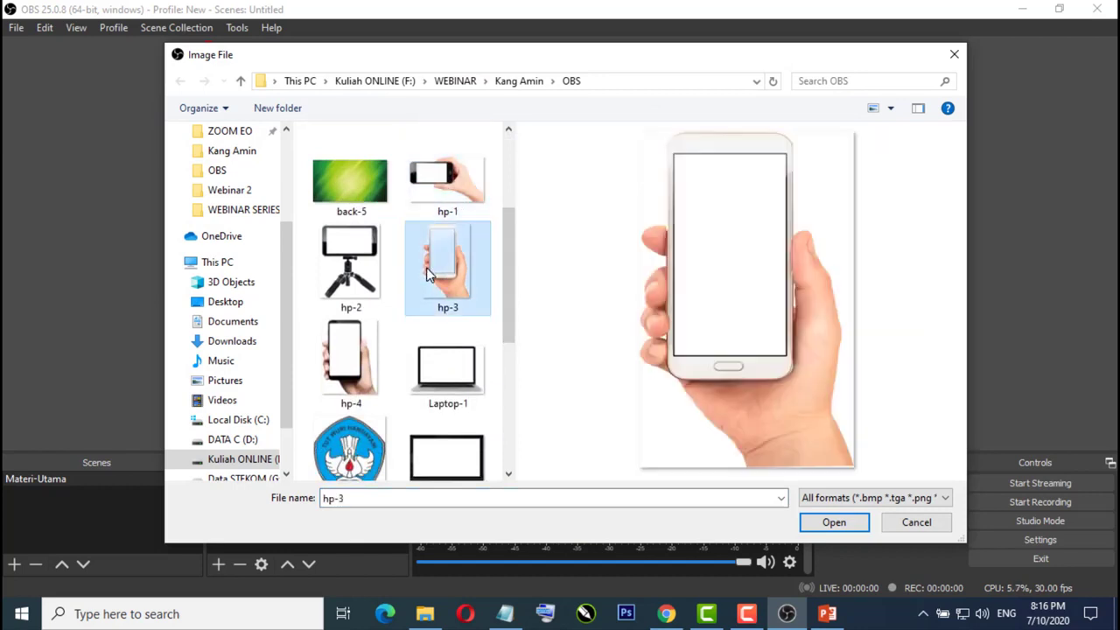
click(355, 357)
click(363, 271)
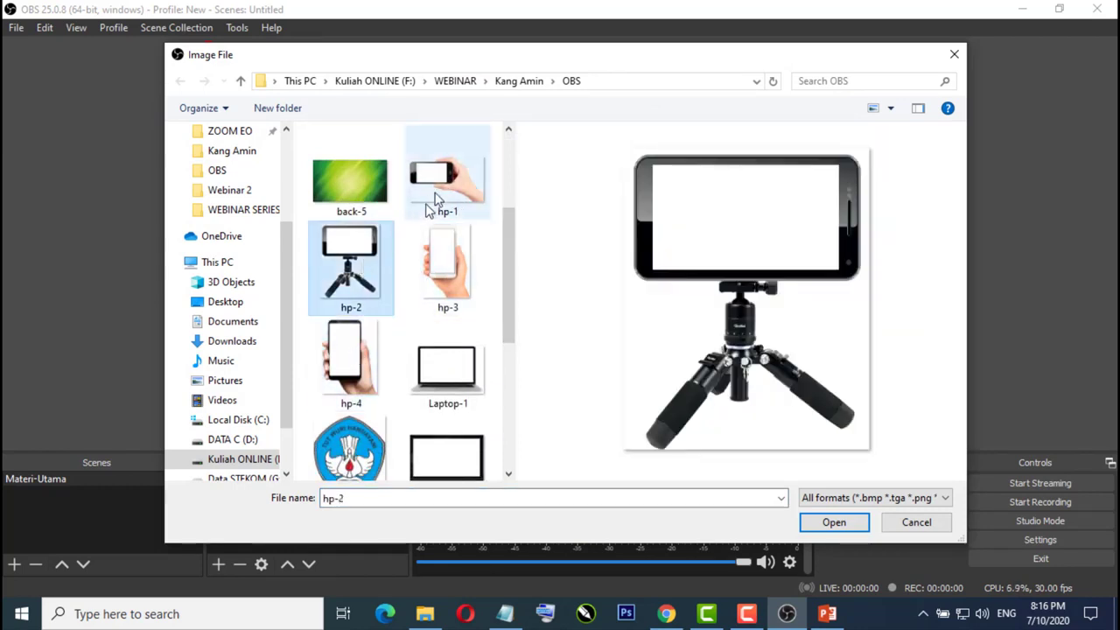
click(440, 195)
click(362, 375)
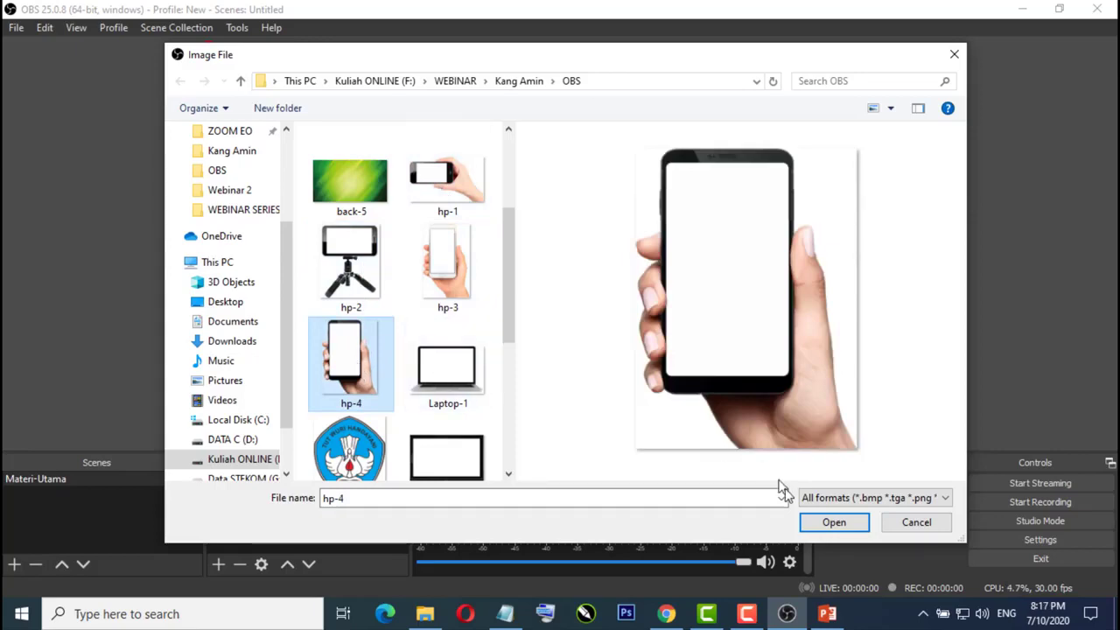
click(839, 525)
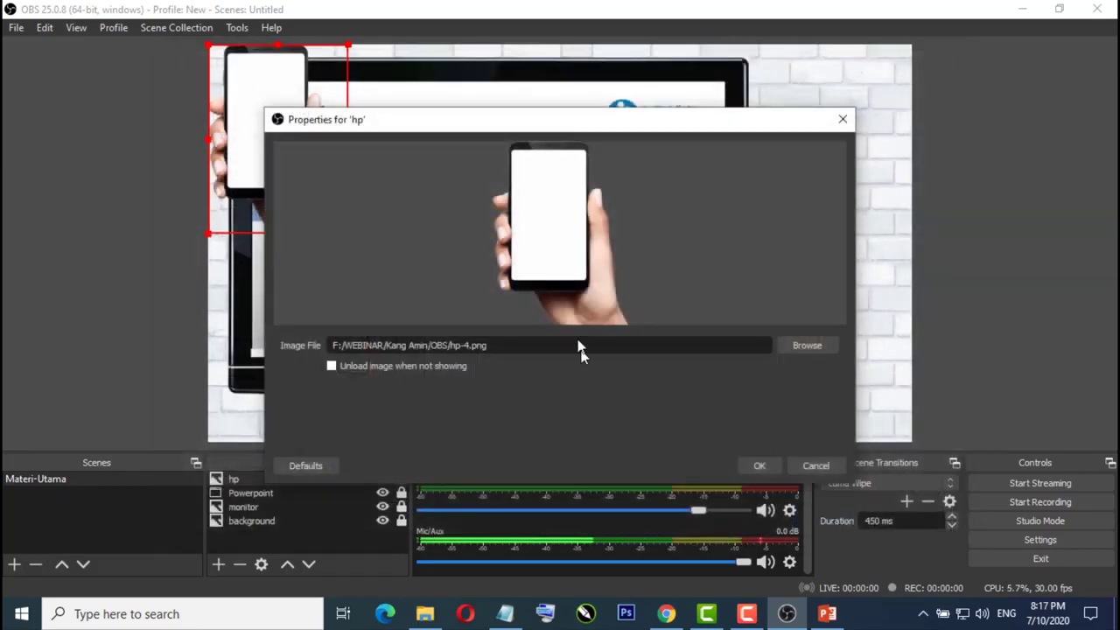
click(773, 466)
- Place the enlarged phone image in the scene's lower-right corner beside the monitor and lock the hp source
drag(278, 175, 846, 392)
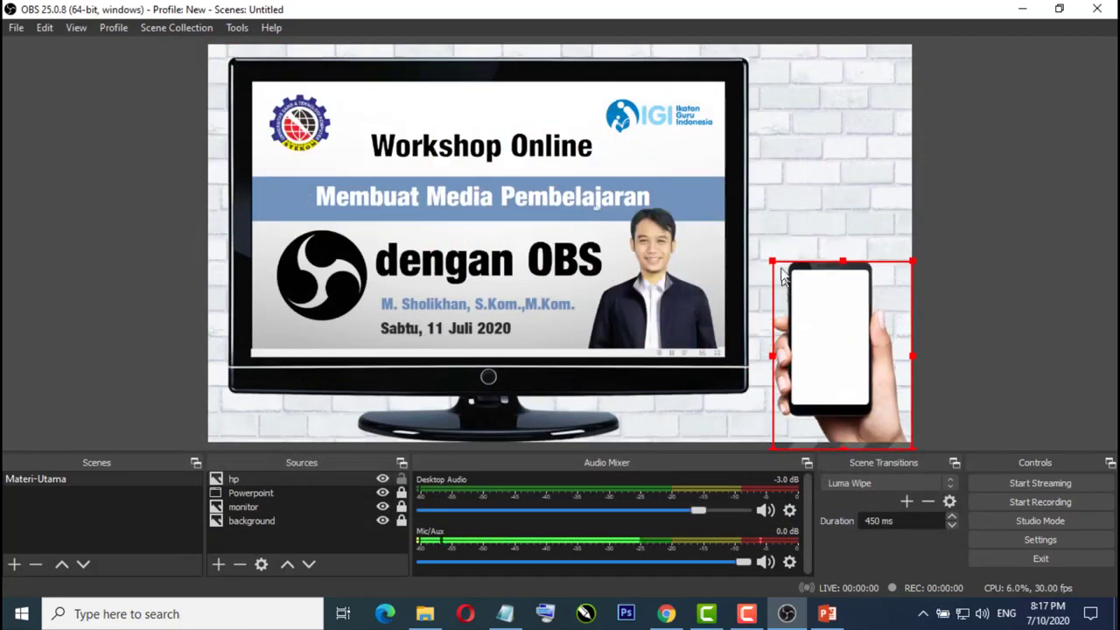
drag(772, 262, 723, 183)
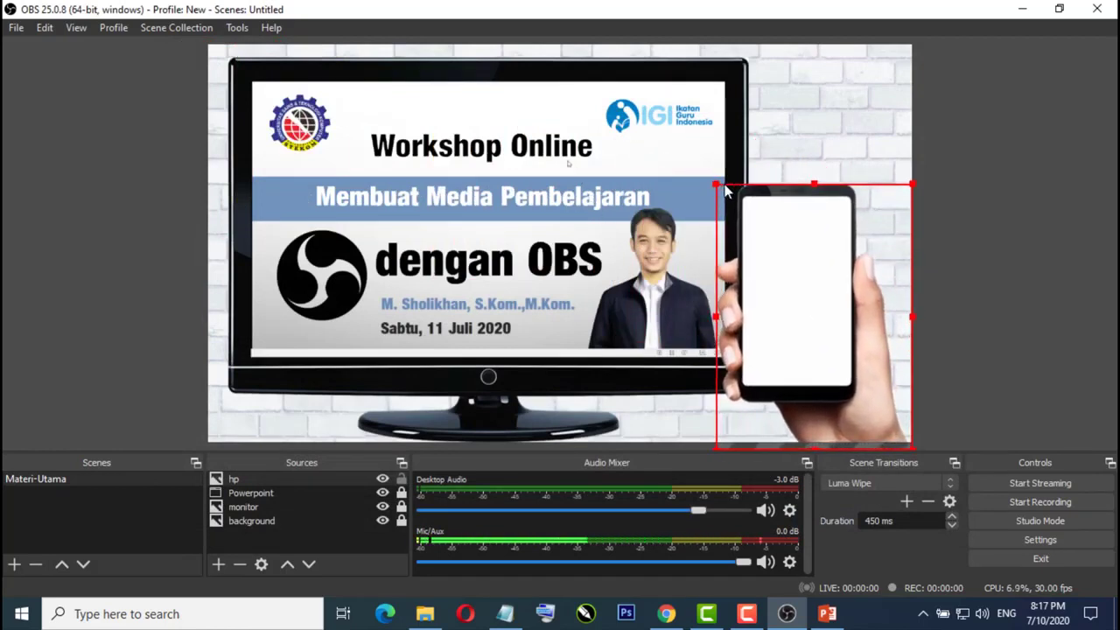
mouse_move(820, 230)
mouse_down()
mouse_move(838, 226)
mouse_move(829, 249)
mouse_up()
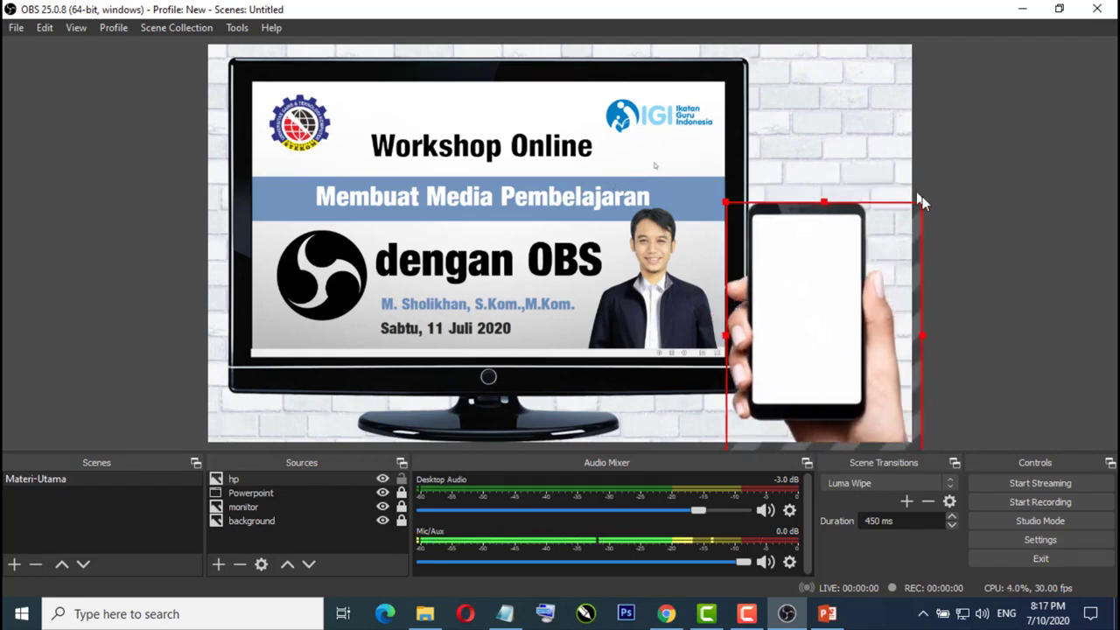
drag(923, 206, 913, 217)
drag(858, 286, 866, 279)
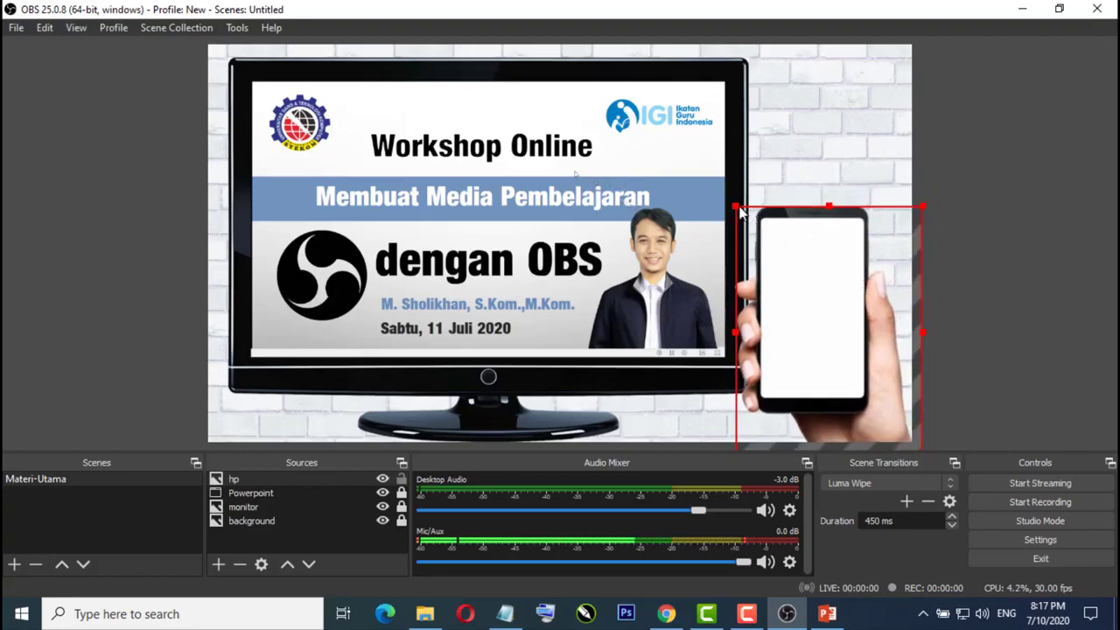
drag(828, 257, 830, 262)
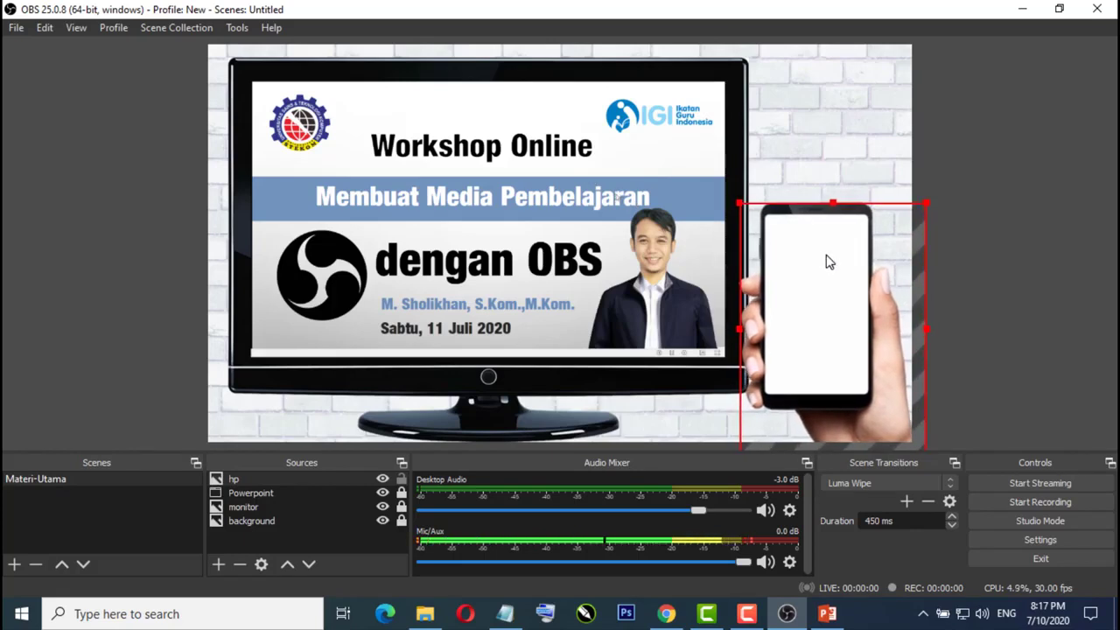
click(402, 479)
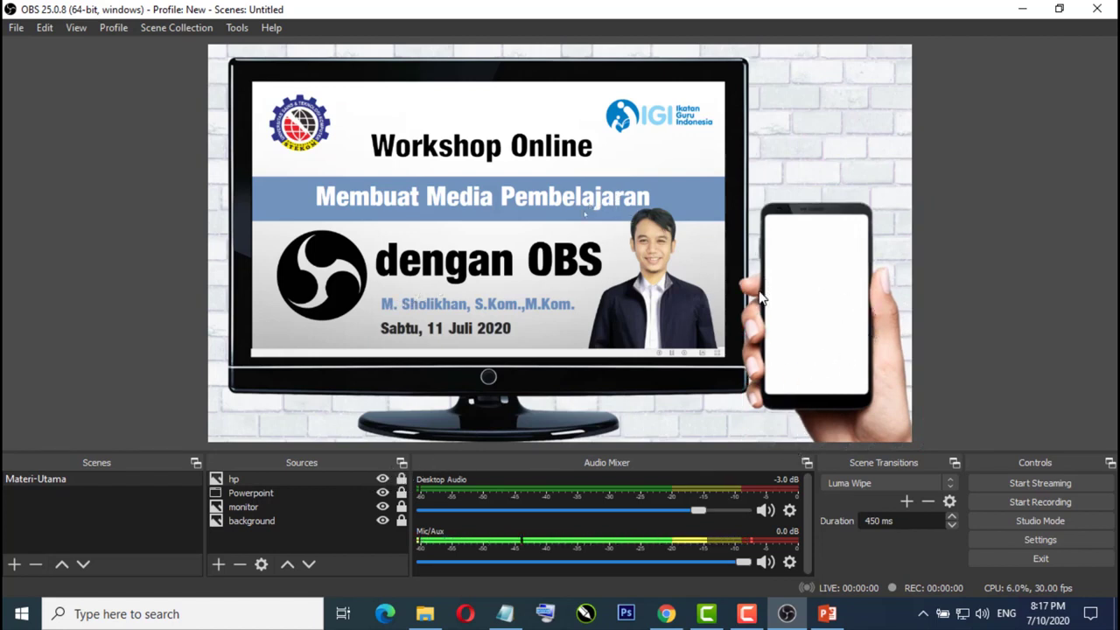
- Add a Video Capture Device source named kamera wajah that uses the USB2.0 PC CAMERA device
click(219, 564)
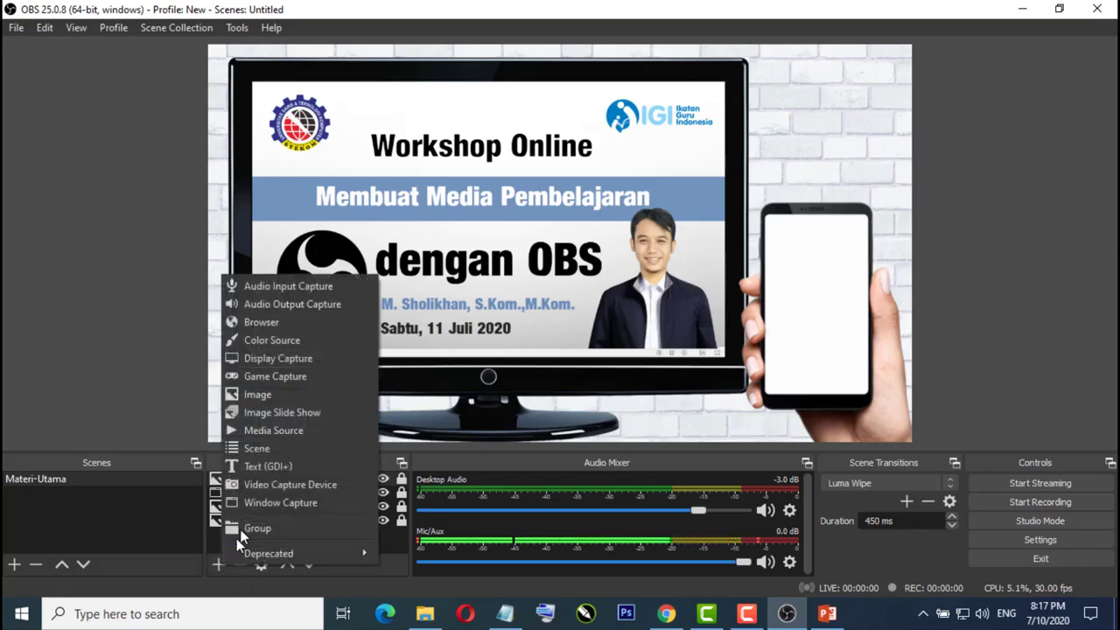
click(326, 487)
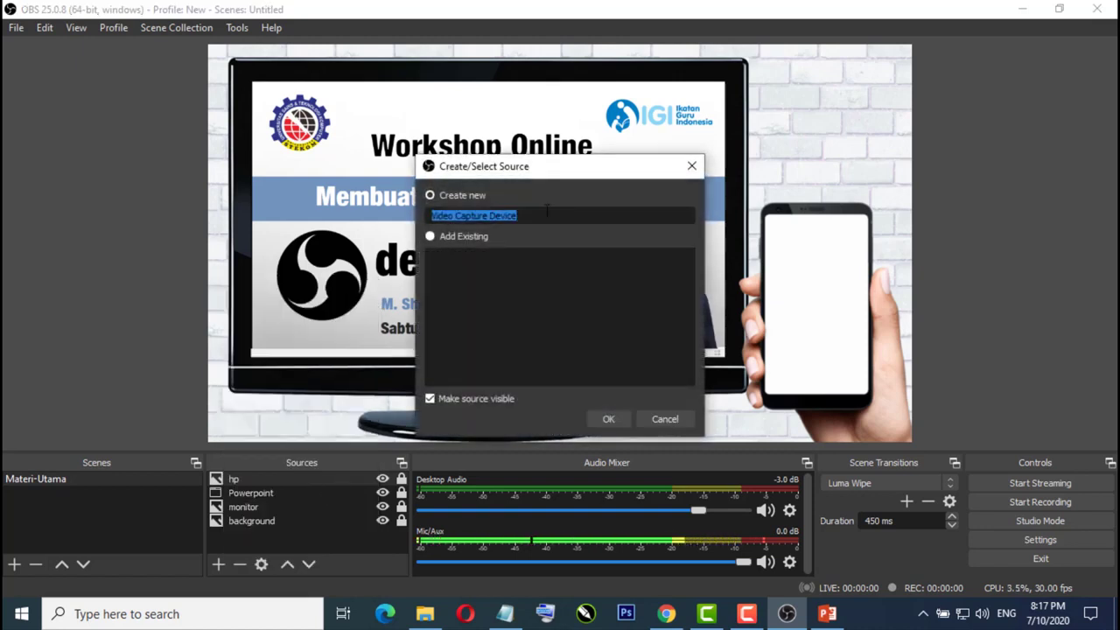
text(kamera wajah)
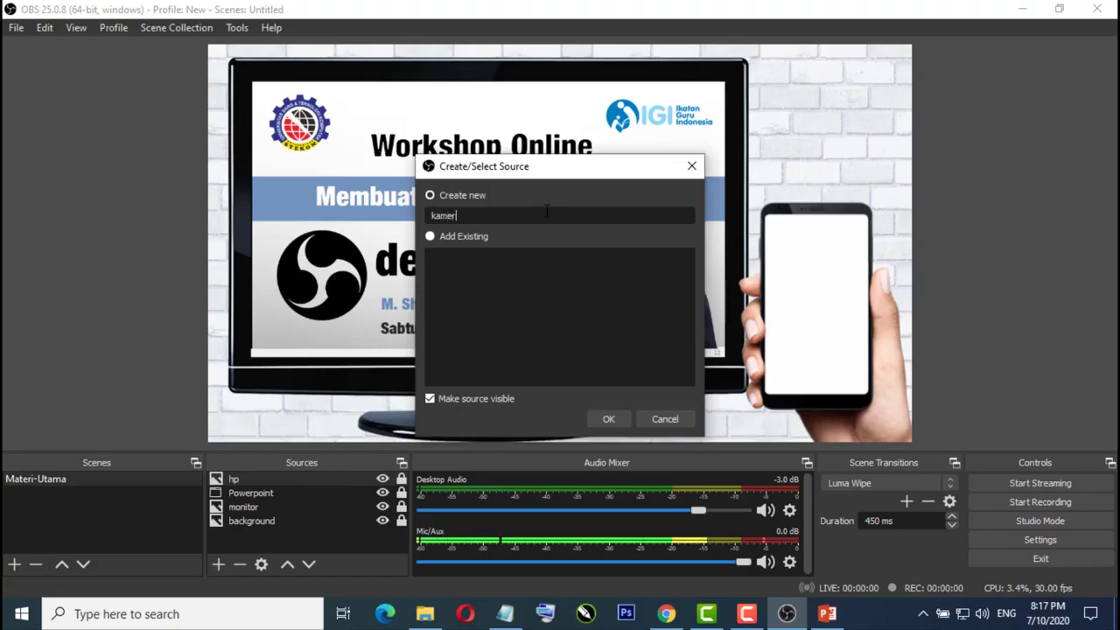
click(612, 421)
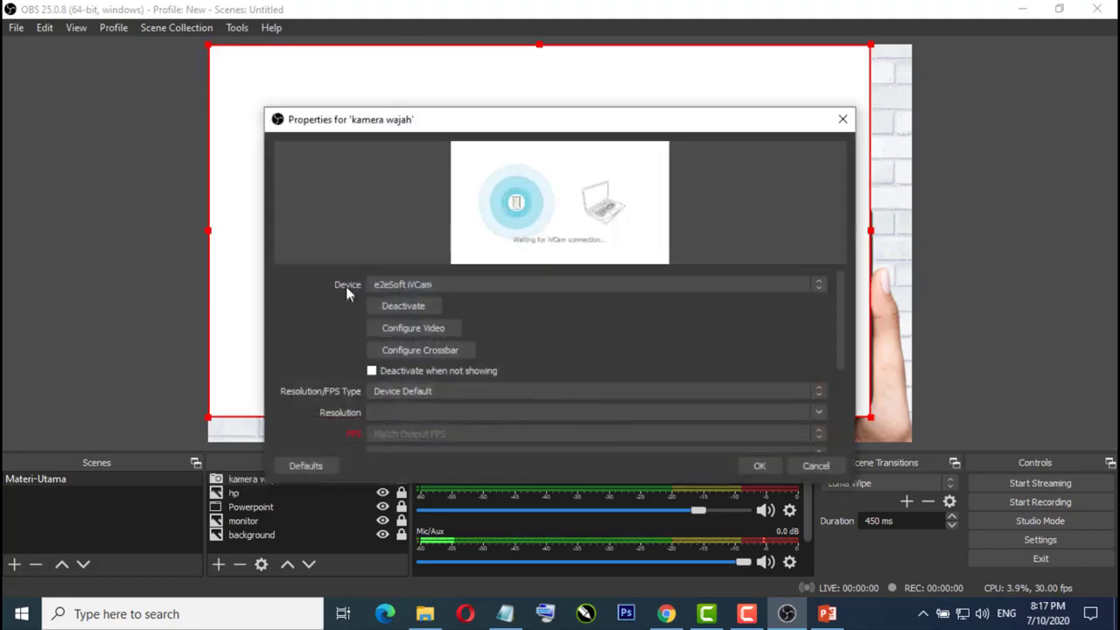
click(699, 291)
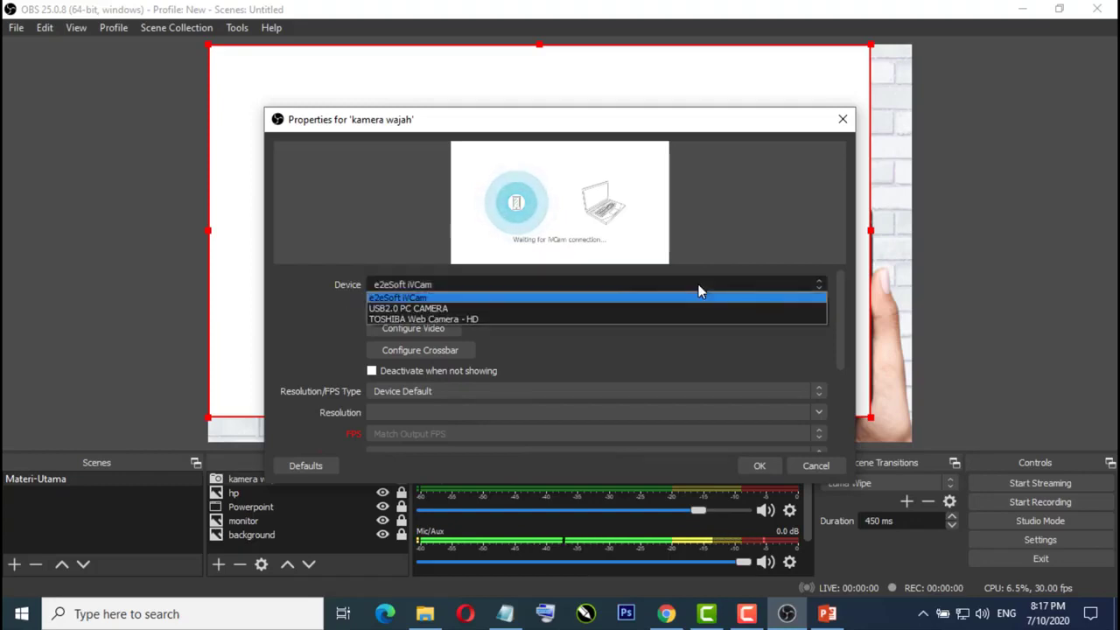
click(431, 308)
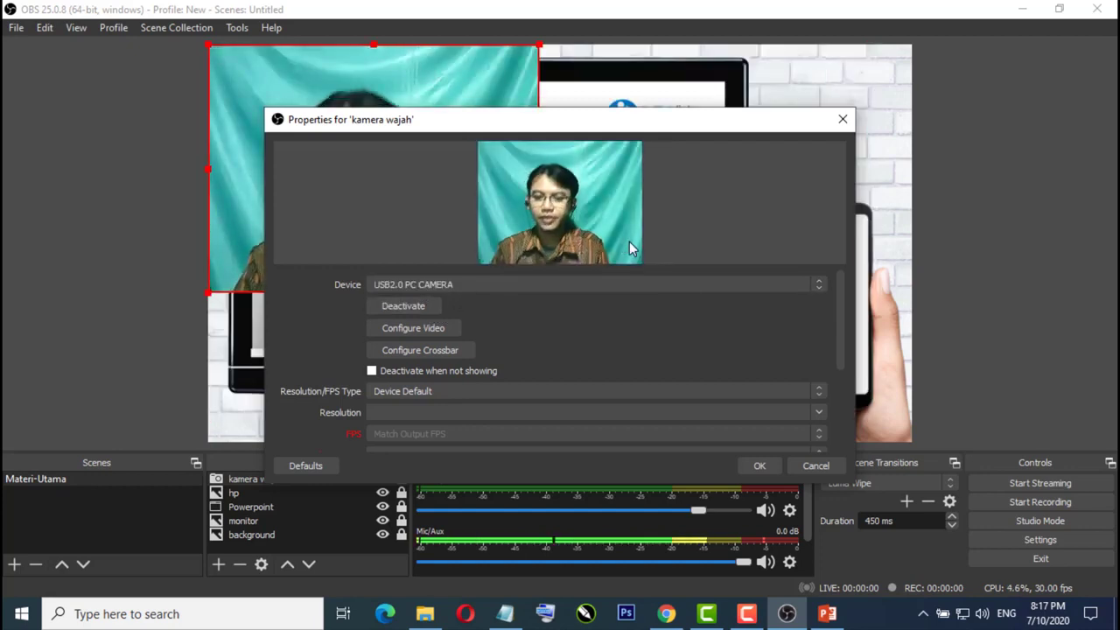
click(774, 467)
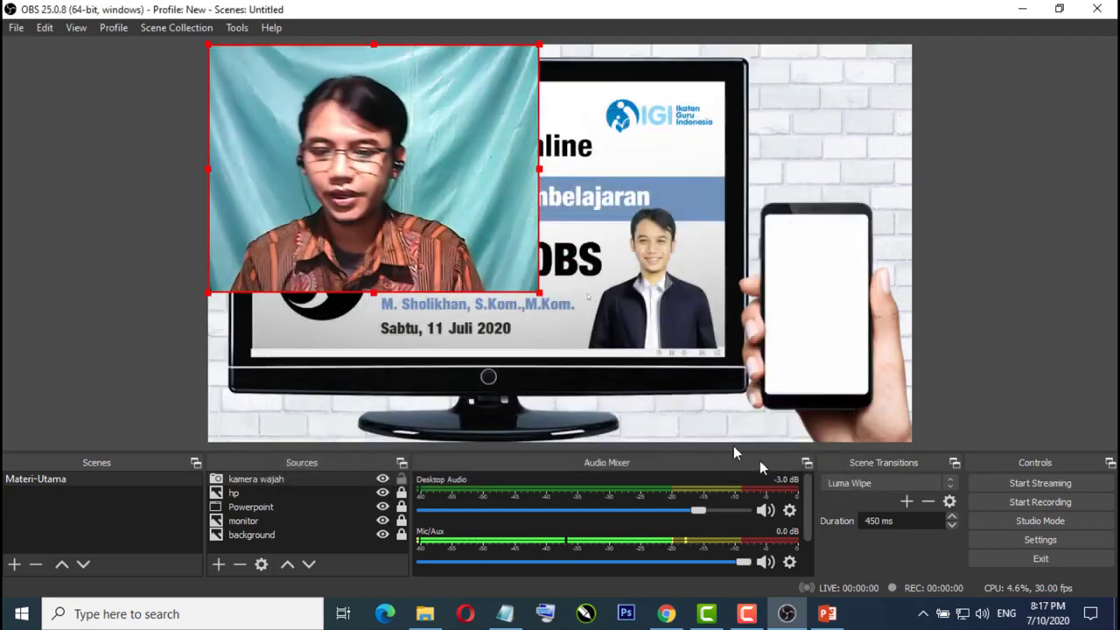
- Shrink the face camera picture to roughly the phone's width and move it over the phone's screen
drag(538, 47, 332, 180)
drag(296, 252, 836, 326)
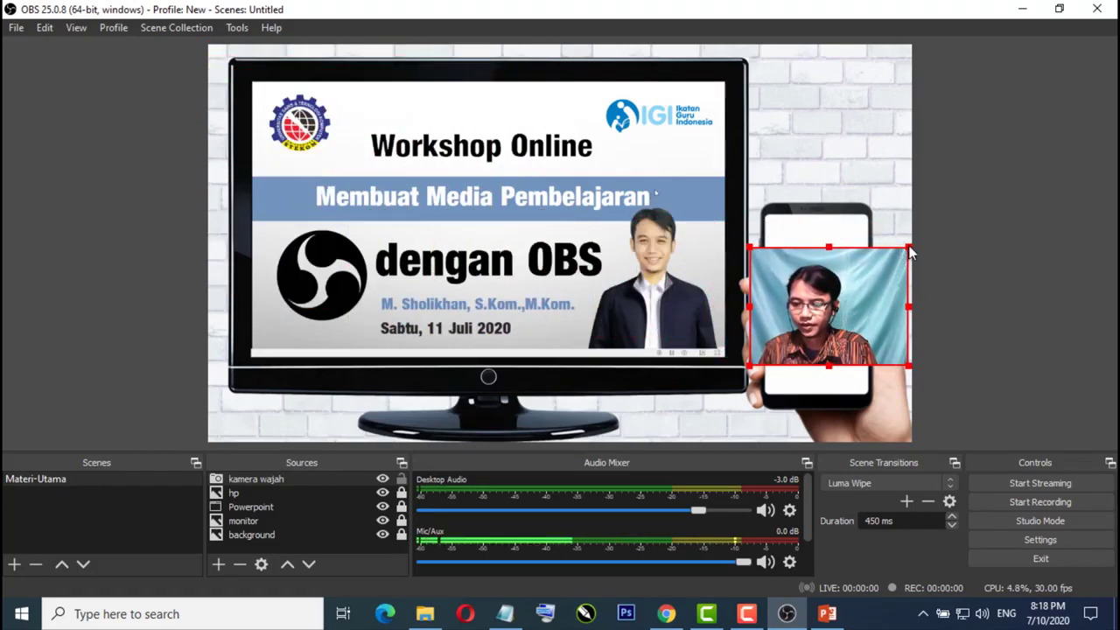
drag(911, 248, 880, 270)
drag(850, 309, 859, 298)
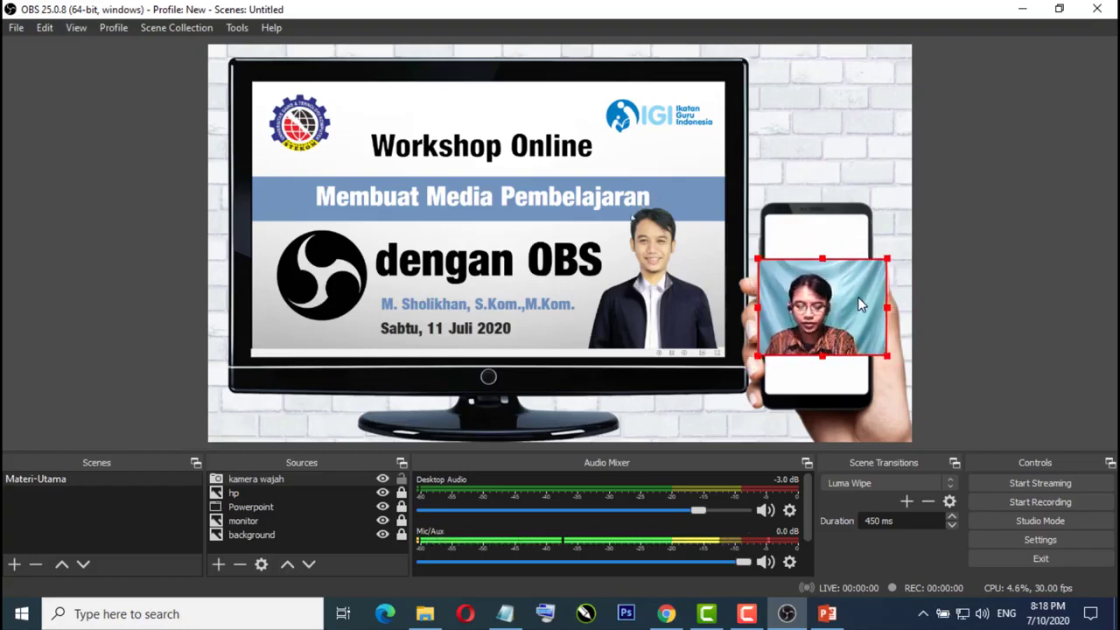
- Crop the camera picture's sides to the phone screen's edges, raise it slightly and lock the kamera wajah source
drag(887, 308, 869, 319)
drag(758, 310, 763, 312)
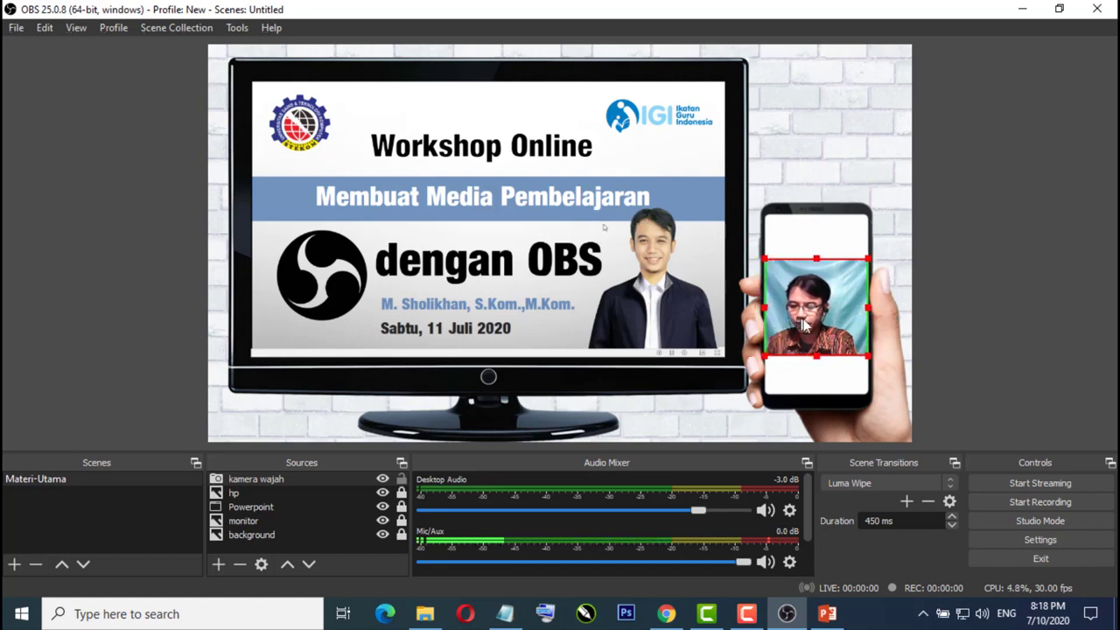
drag(814, 337, 814, 328)
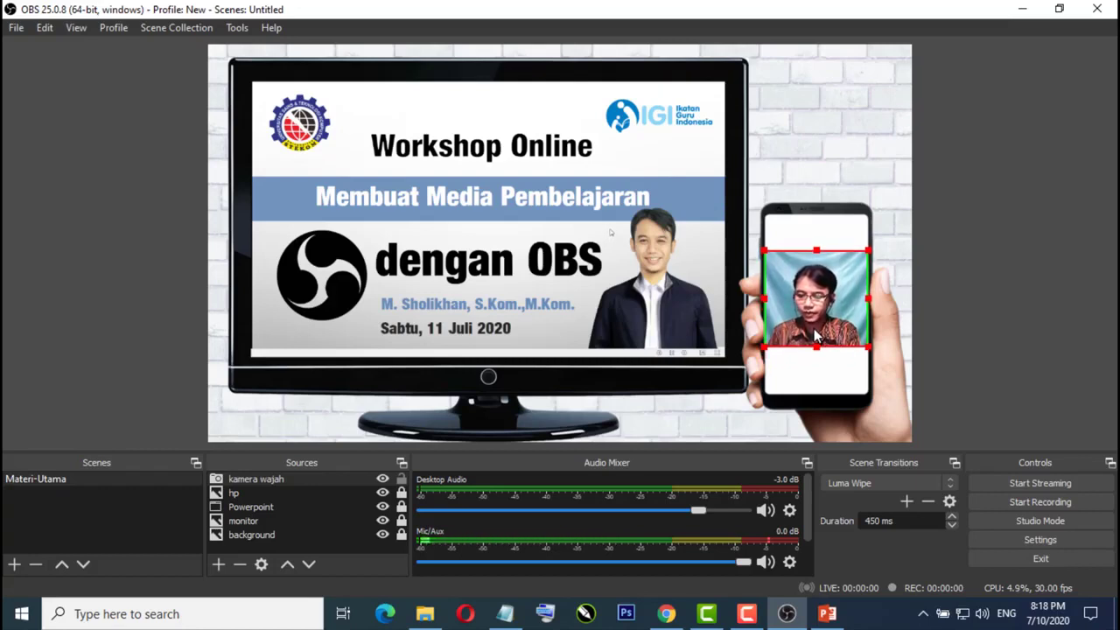
click(401, 479)
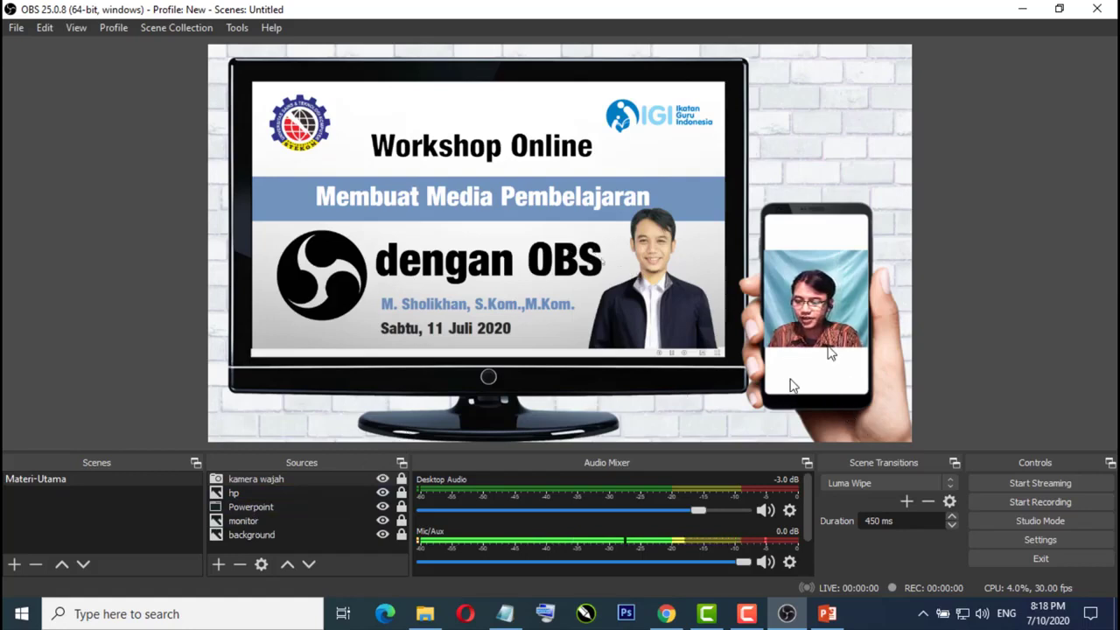
- Add a new Text (GDI+) source named nama to the Materi-Utama scene
click(217, 564)
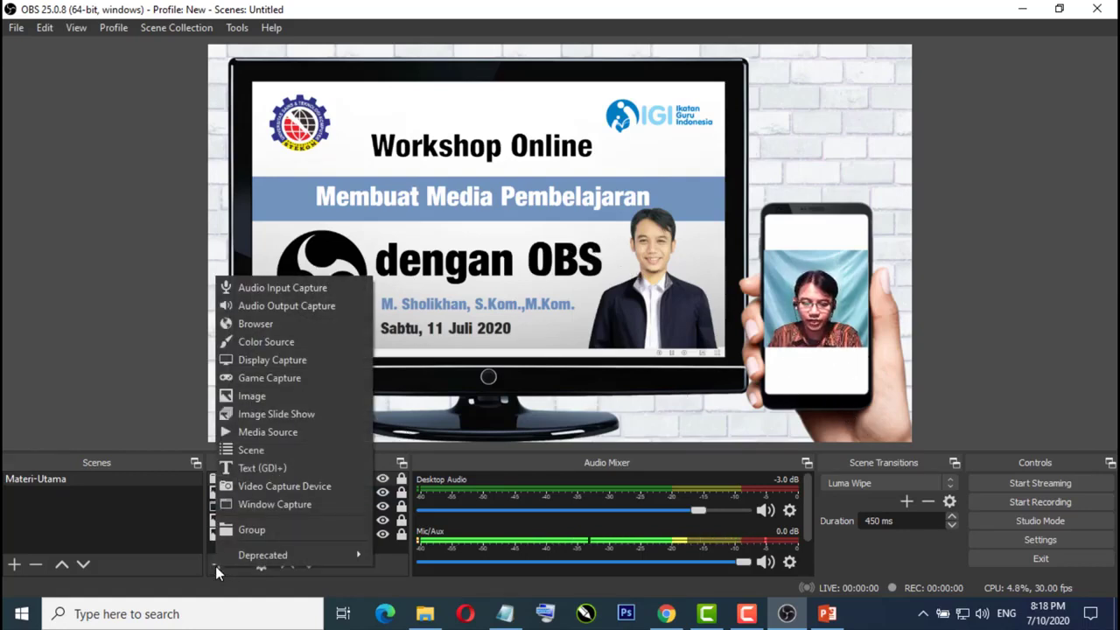
click(261, 468)
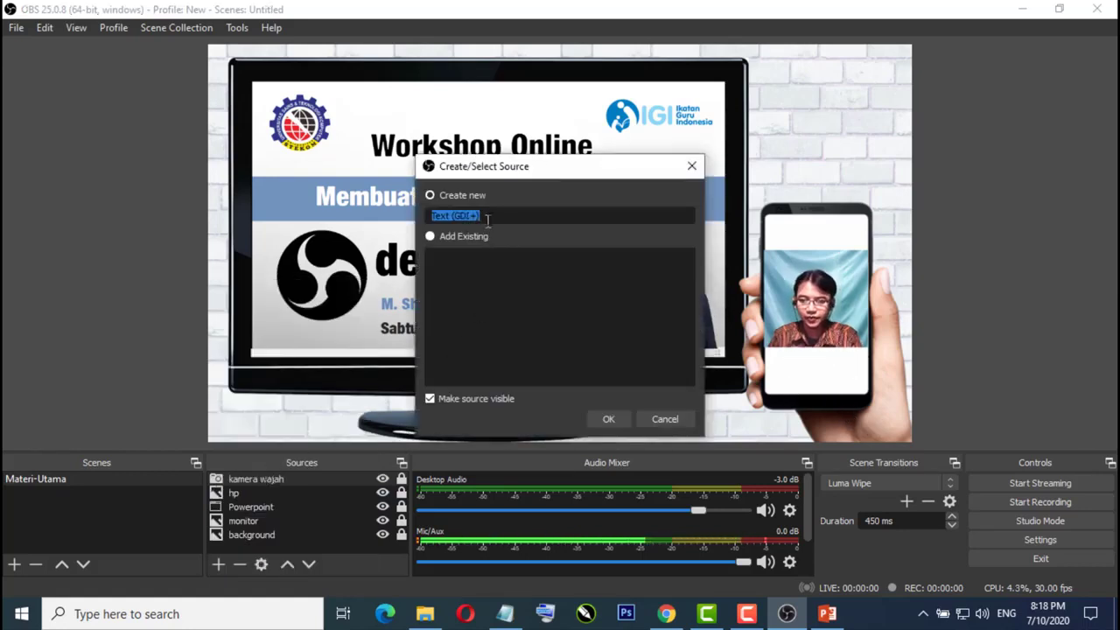
text(nama)
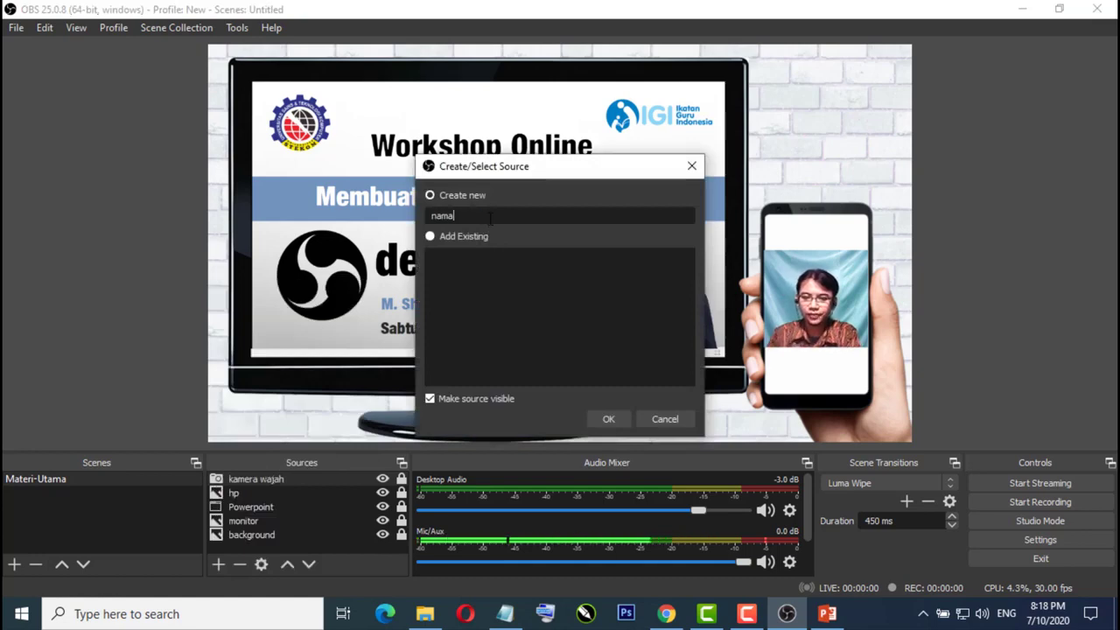
click(609, 419)
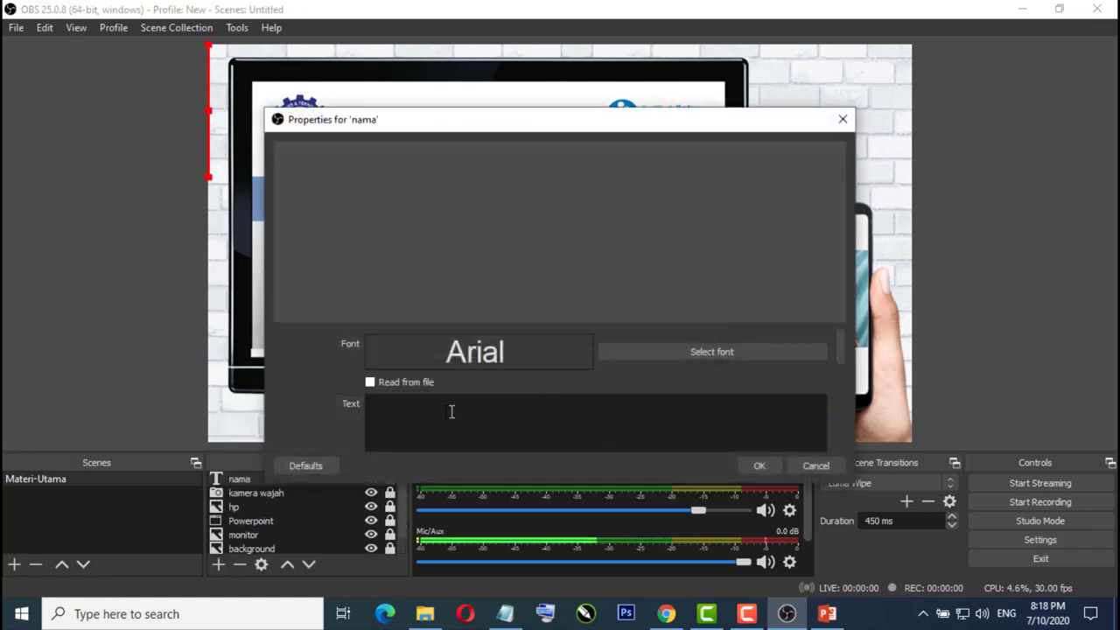
- Enter the presenter's name with the surname in capitals as the nama text and shrink it into the scene's upper-right area
text(M.)
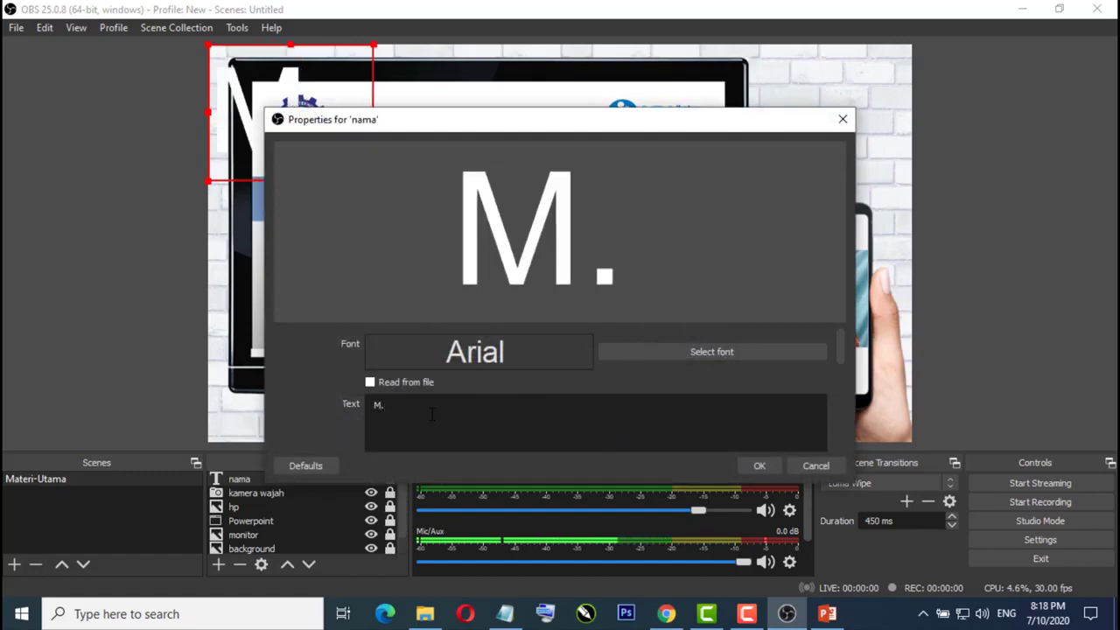
text( S)
key(BackSpace)
key(BackSpace)
key(BackSpace)
key(BackSpace)
text(Sholikhan)
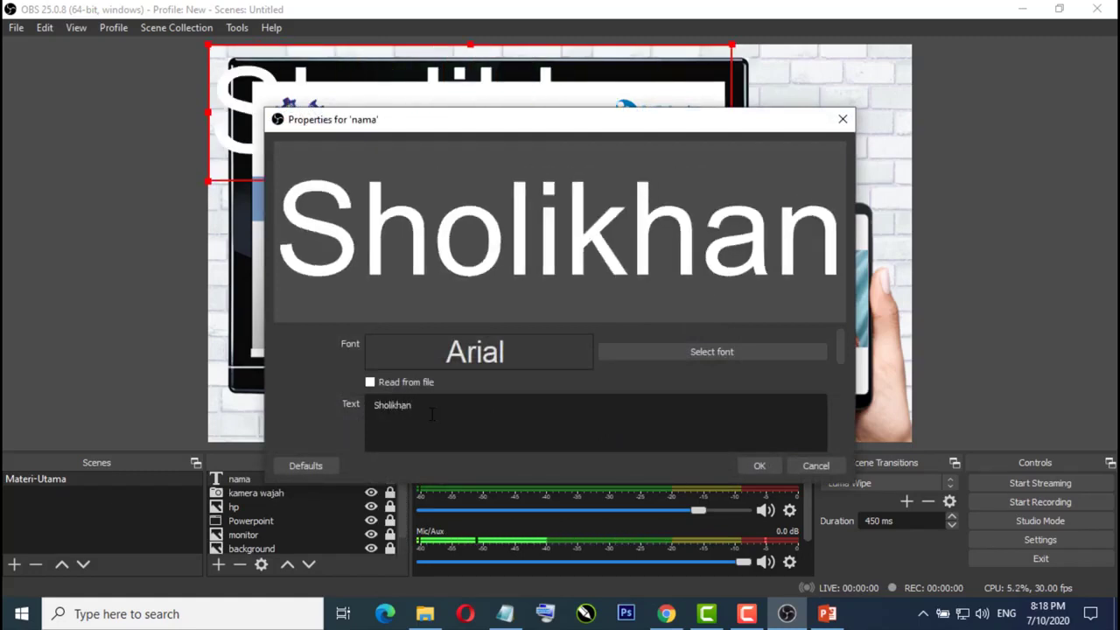
text(M. )
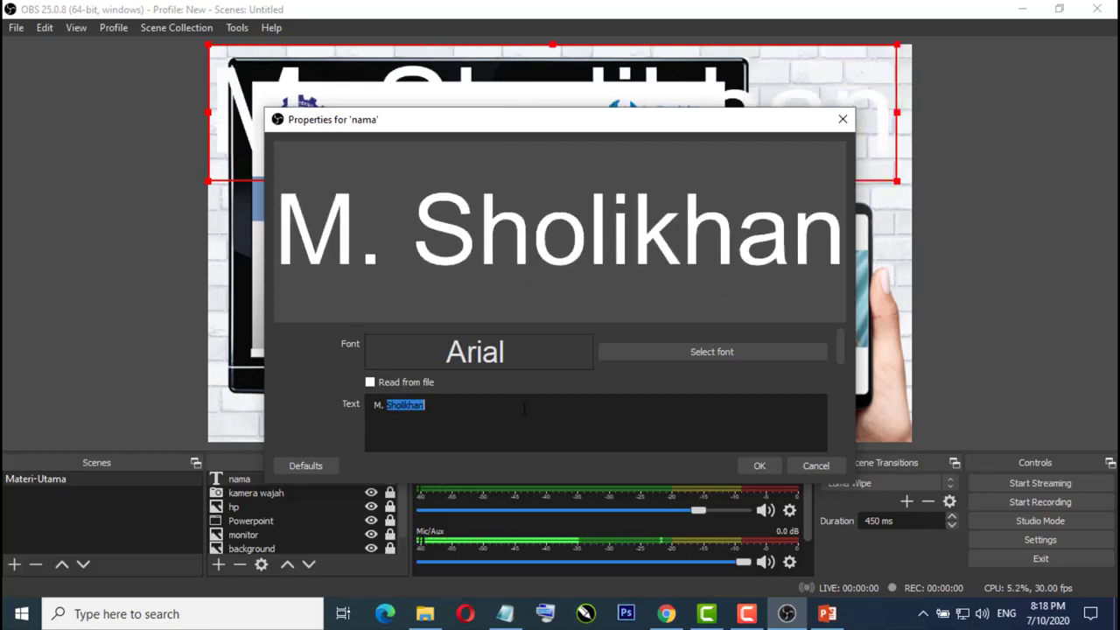
text(SHOLIKHAN)
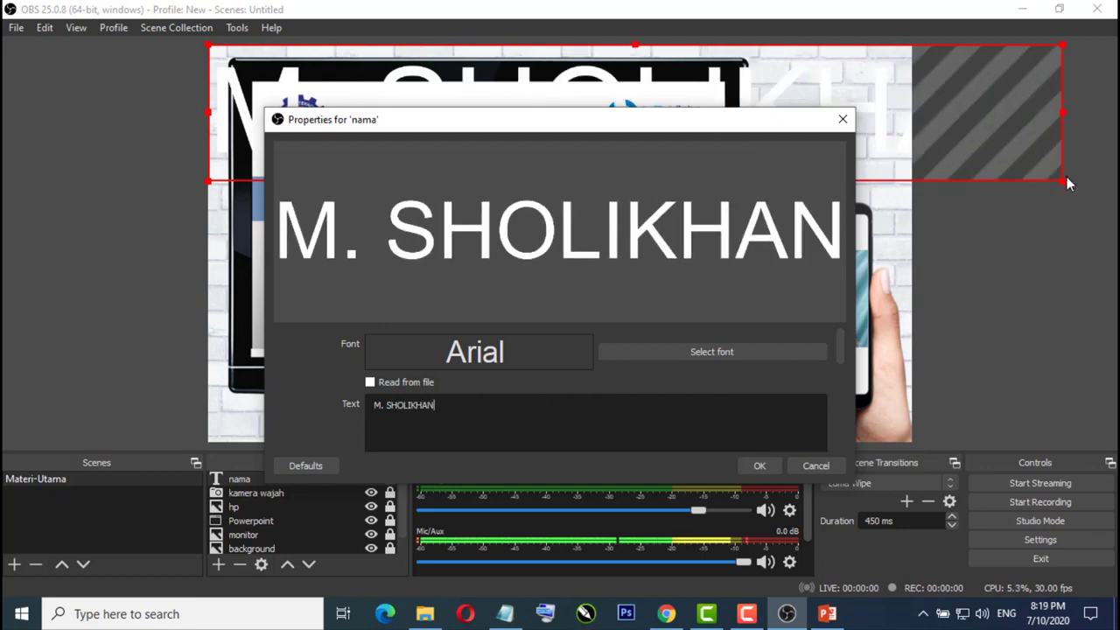
drag(1066, 189, 848, 85)
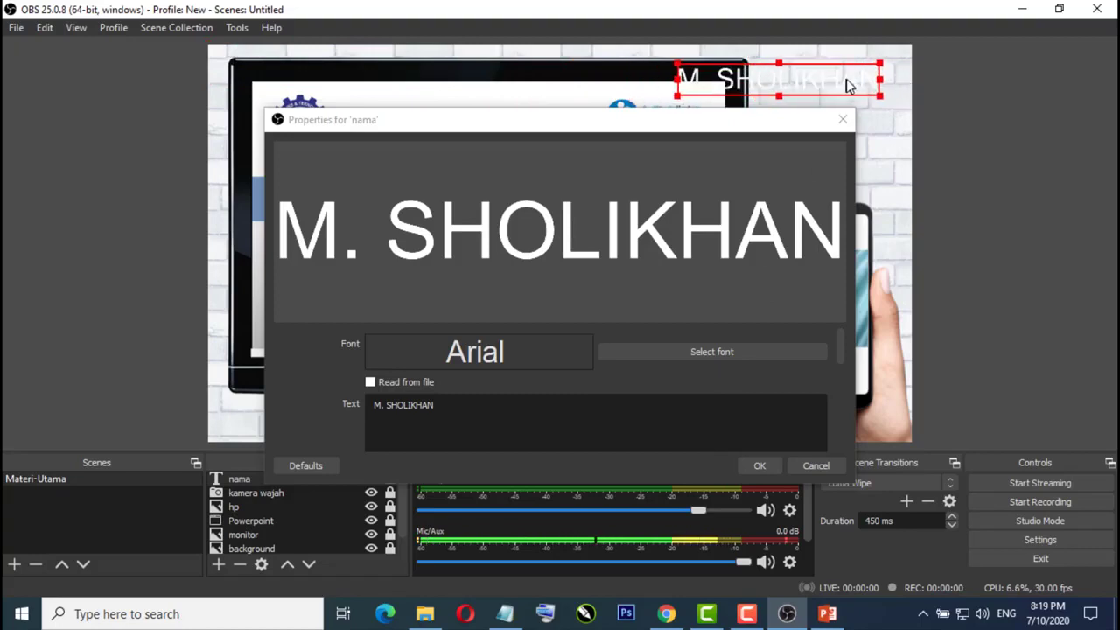
- Set the nama text's font style to Bold, keeping the Arial font
click(656, 352)
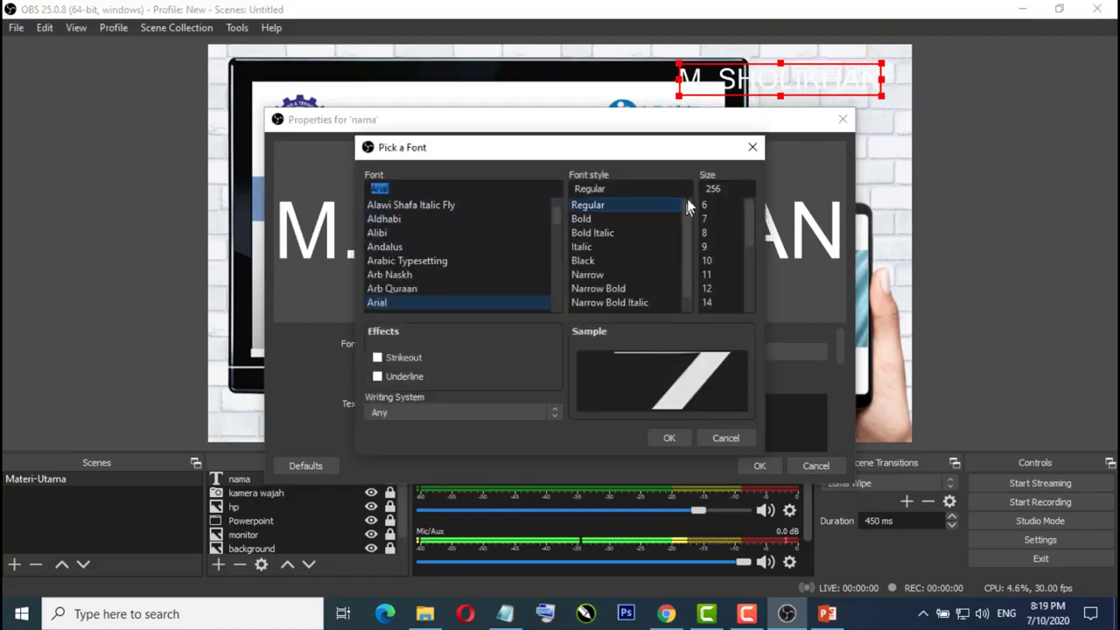
click(582, 219)
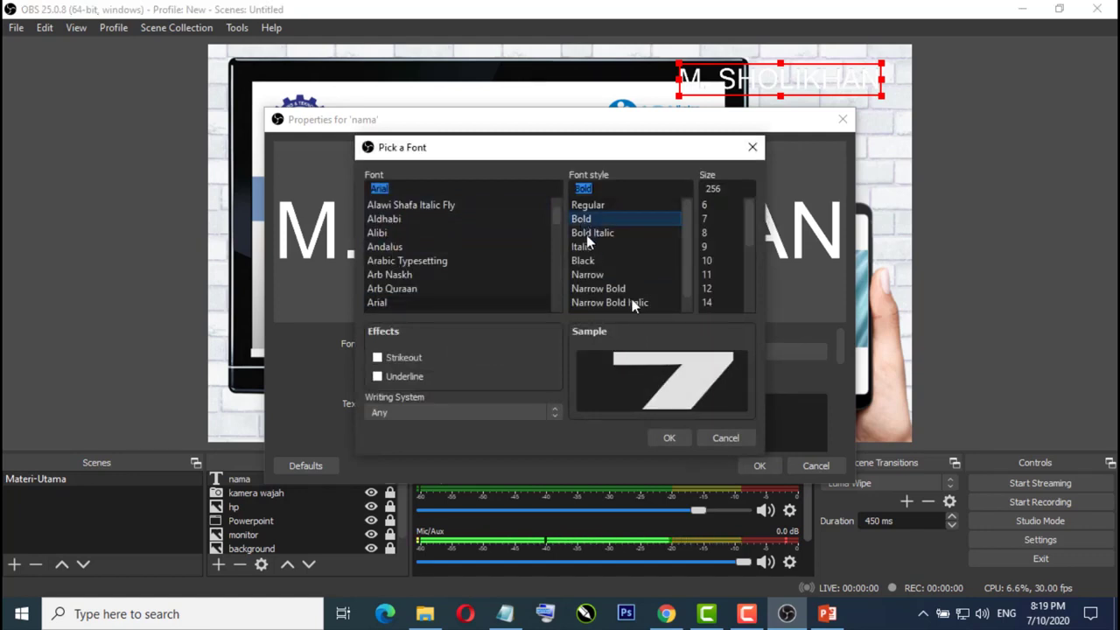
click(673, 436)
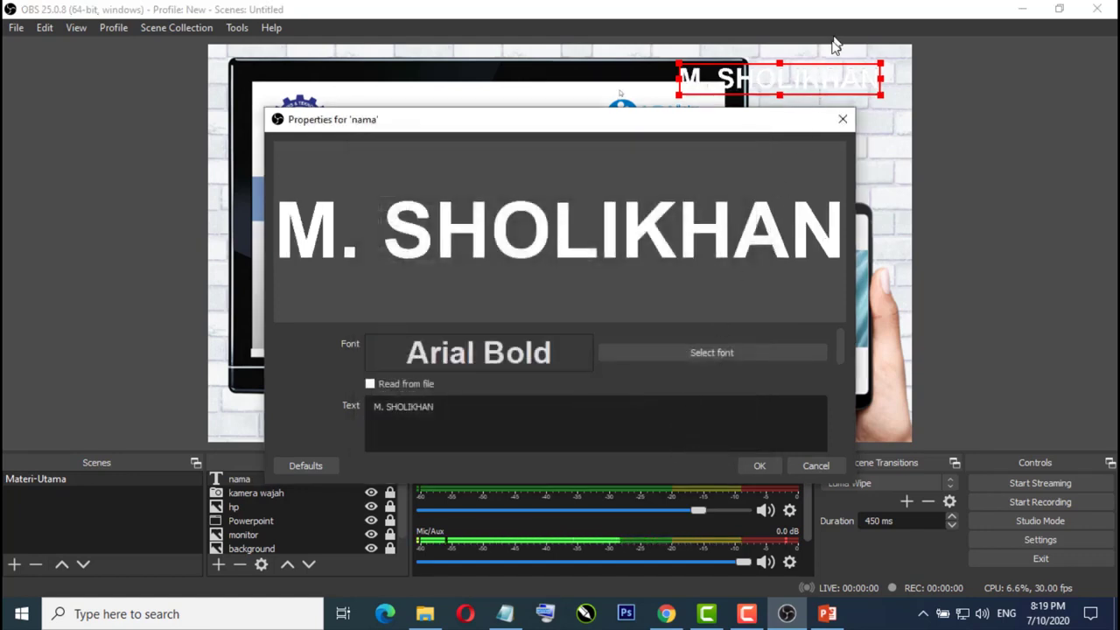
- Set the nama text's color to black (#000000), with the properties dialog moved clear of the phone
drag(705, 114, 513, 115)
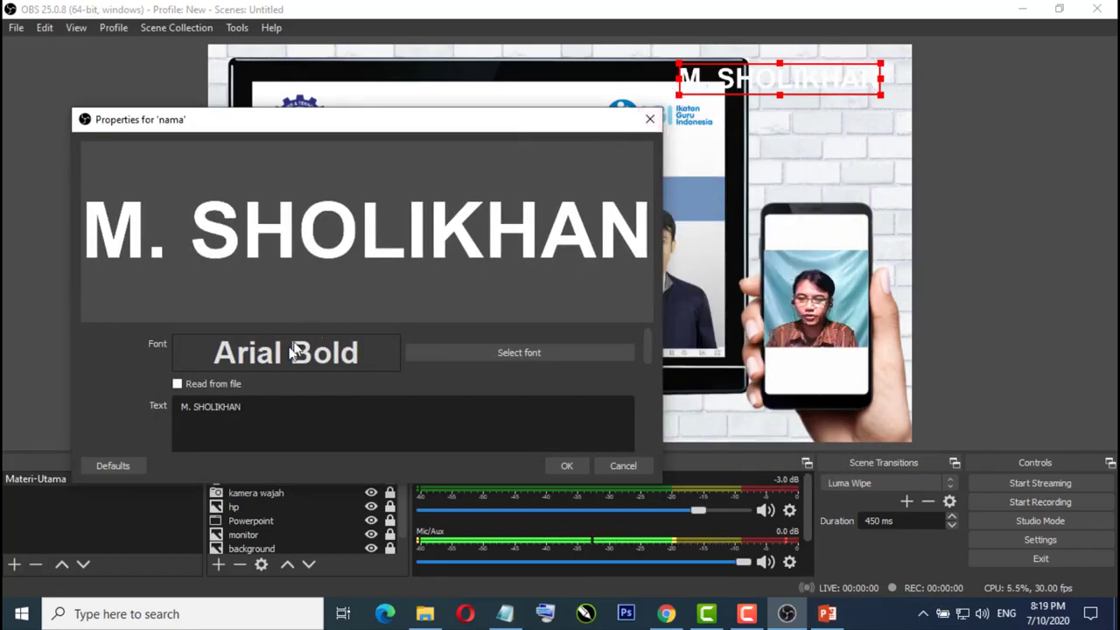
drag(646, 342, 637, 386)
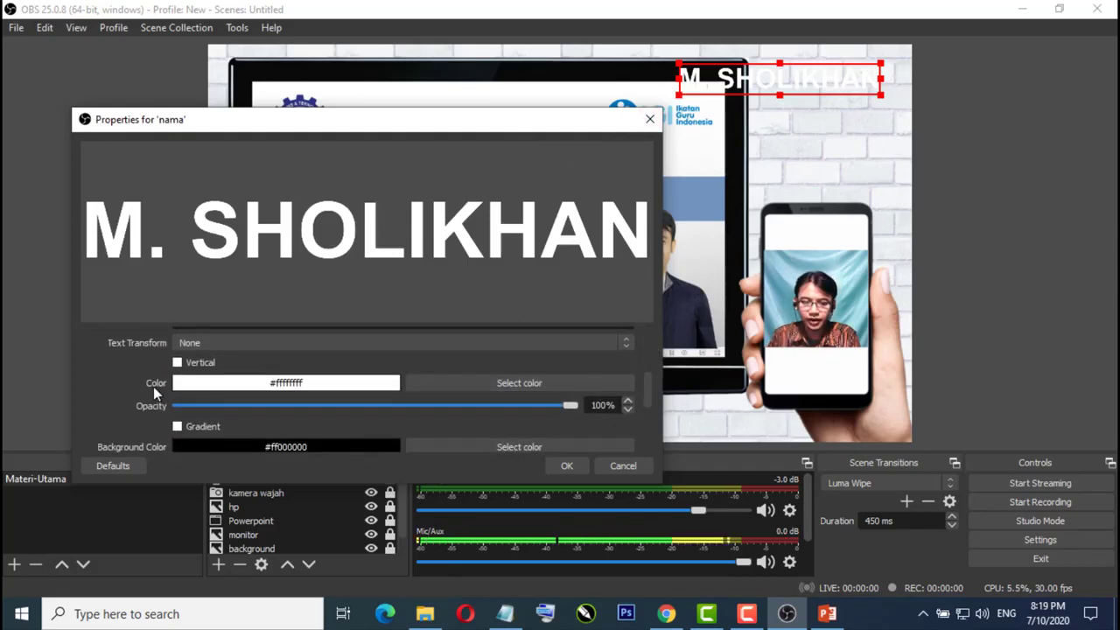
click(484, 387)
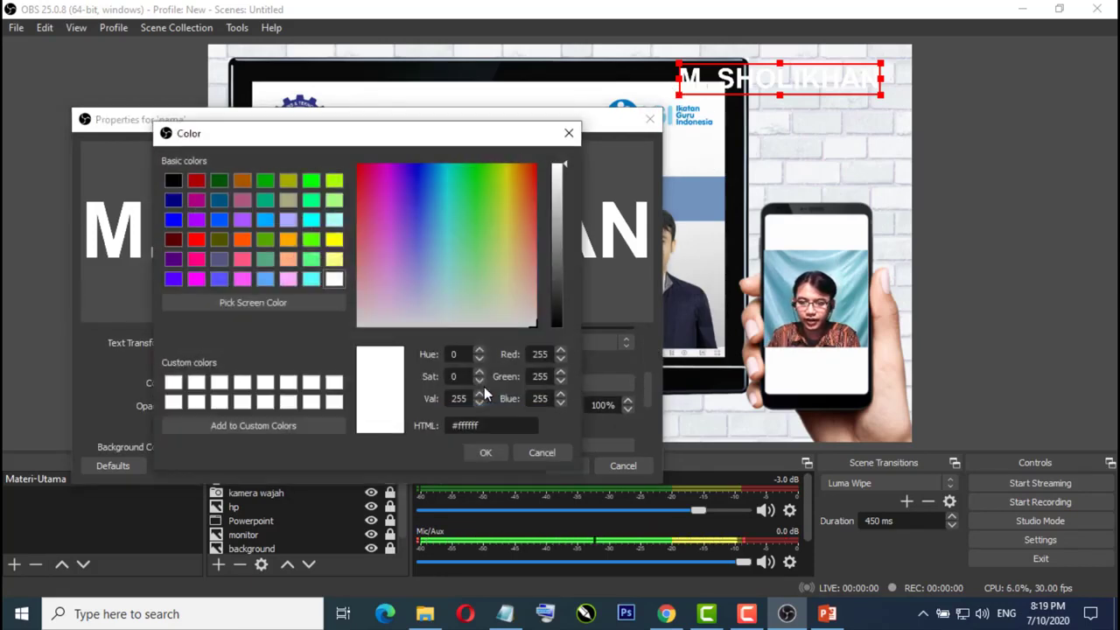
click(172, 180)
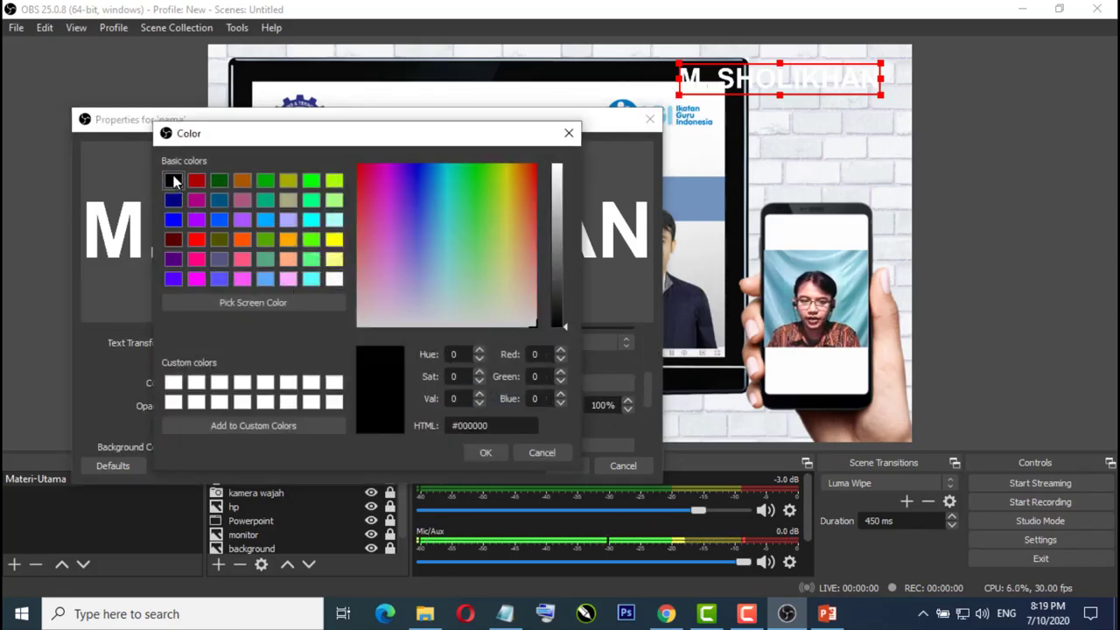
drag(431, 226, 420, 181)
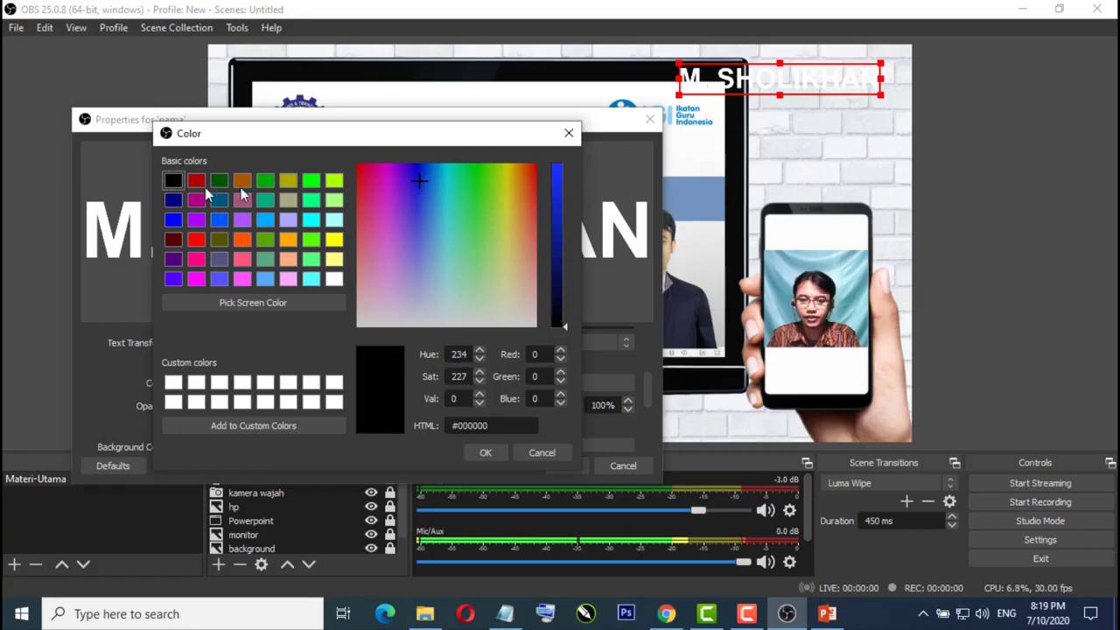
click(494, 455)
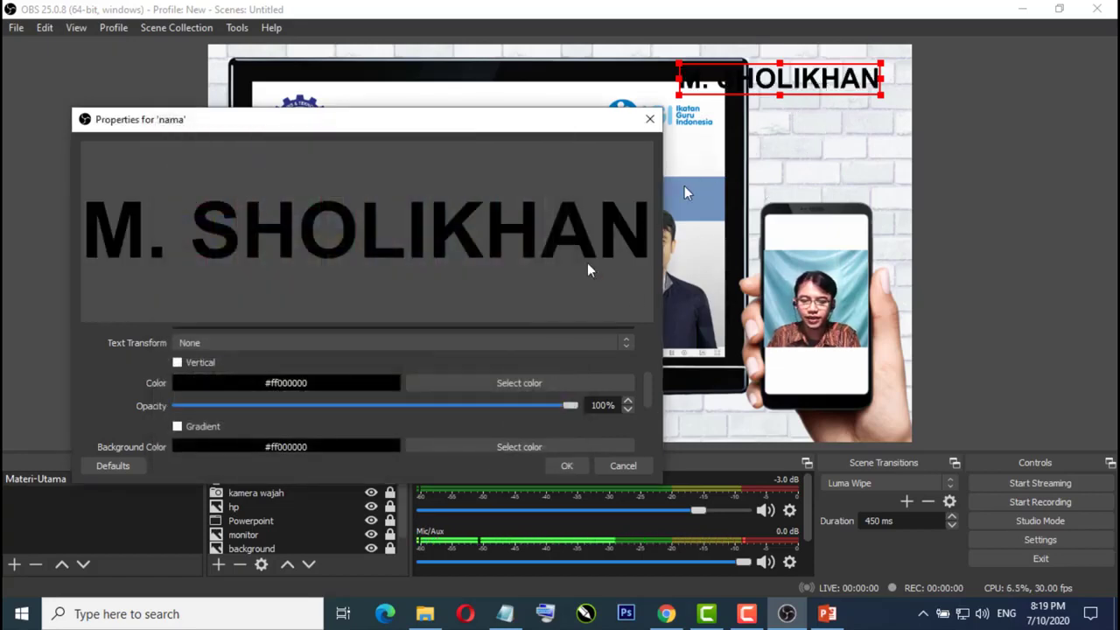
- Accept the text properties and fit the name into the white area below the face camera on the phone's screen
scroll(494, 414, down, 1)
scroll(273, 427, down, 1)
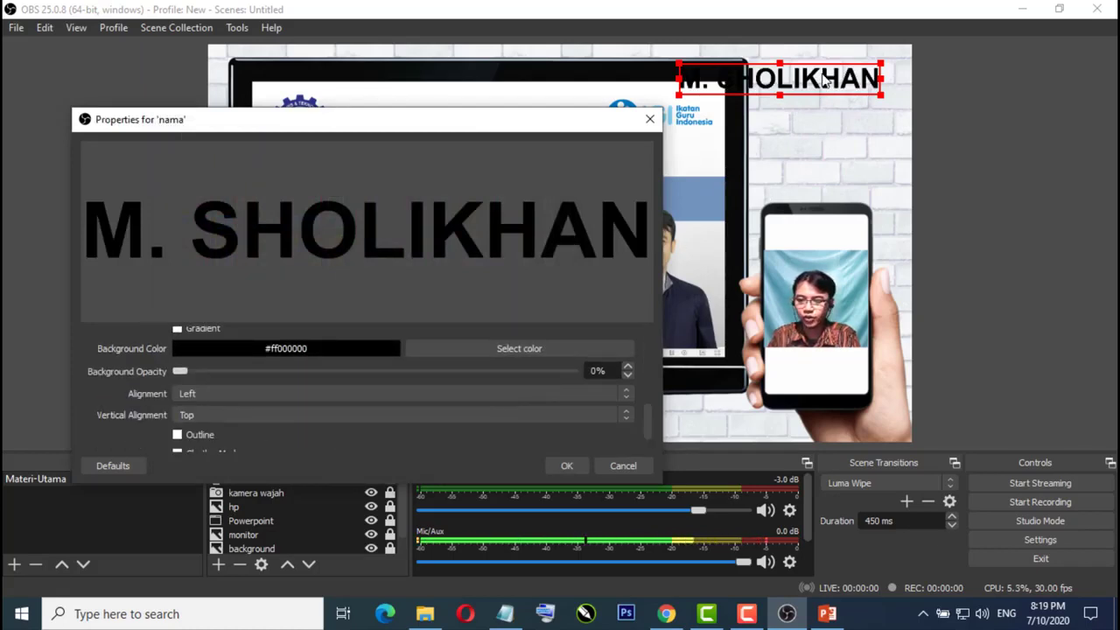
click(567, 466)
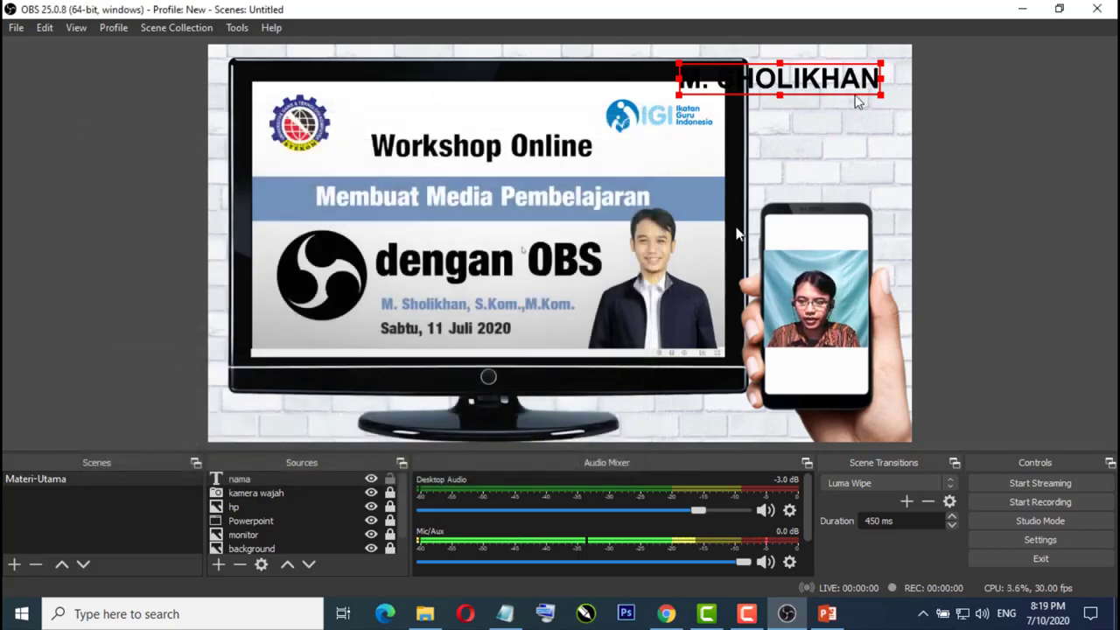
drag(853, 92, 827, 377)
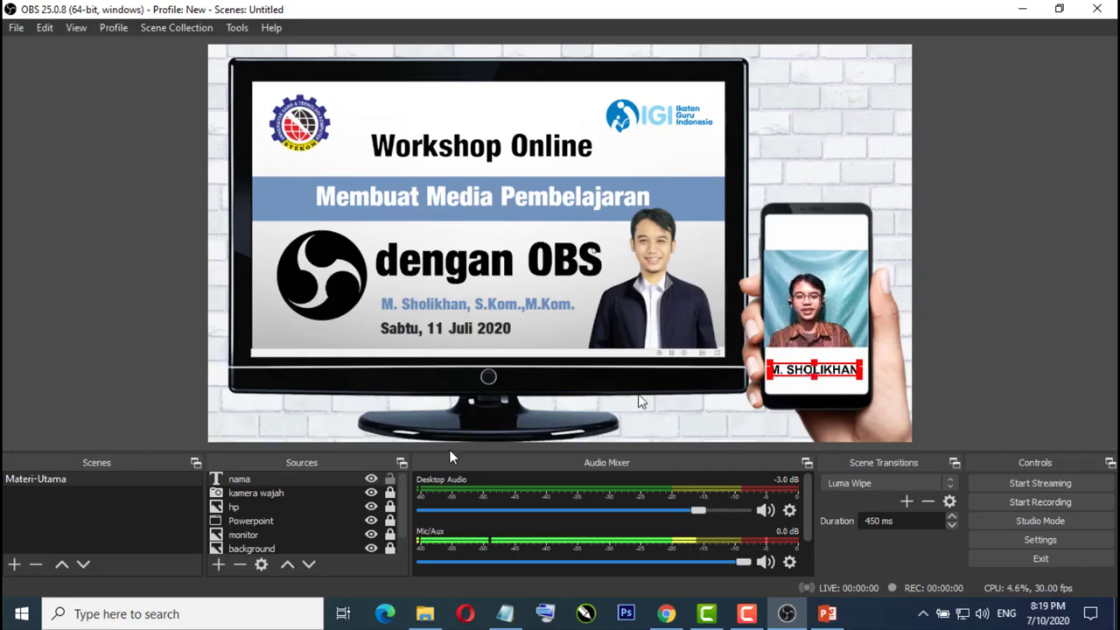
- Add the line "Bersama :" above the presenter's name in the nama text, with the properties dialog moved clear of the phone
double_click(236, 481)
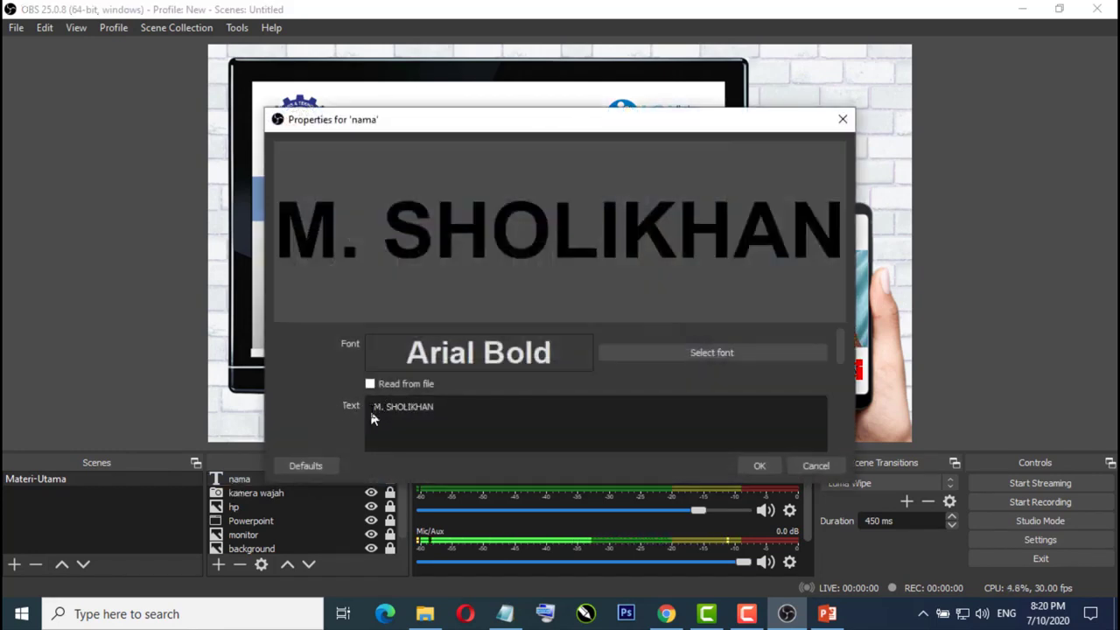
text(Bersama )
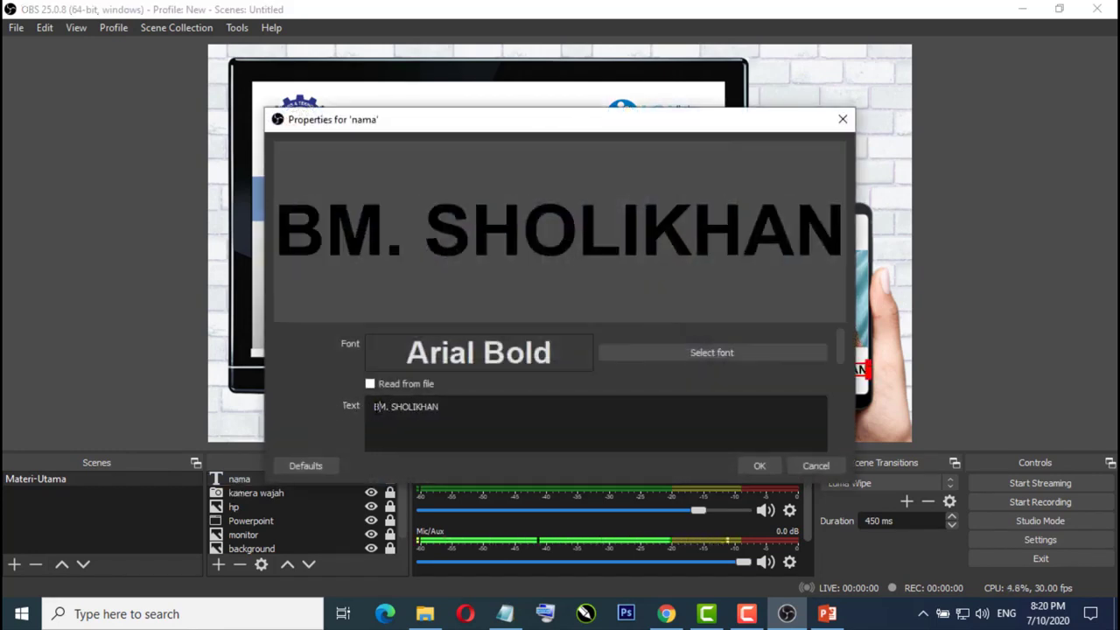
text(:)
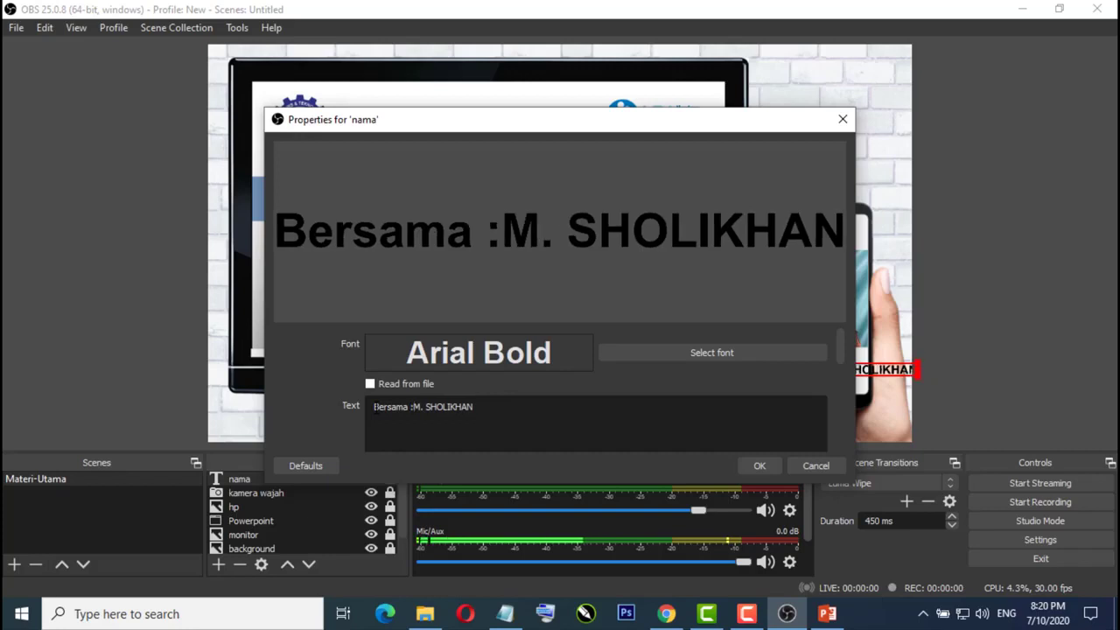
key(Return)
drag(588, 140, 427, 115)
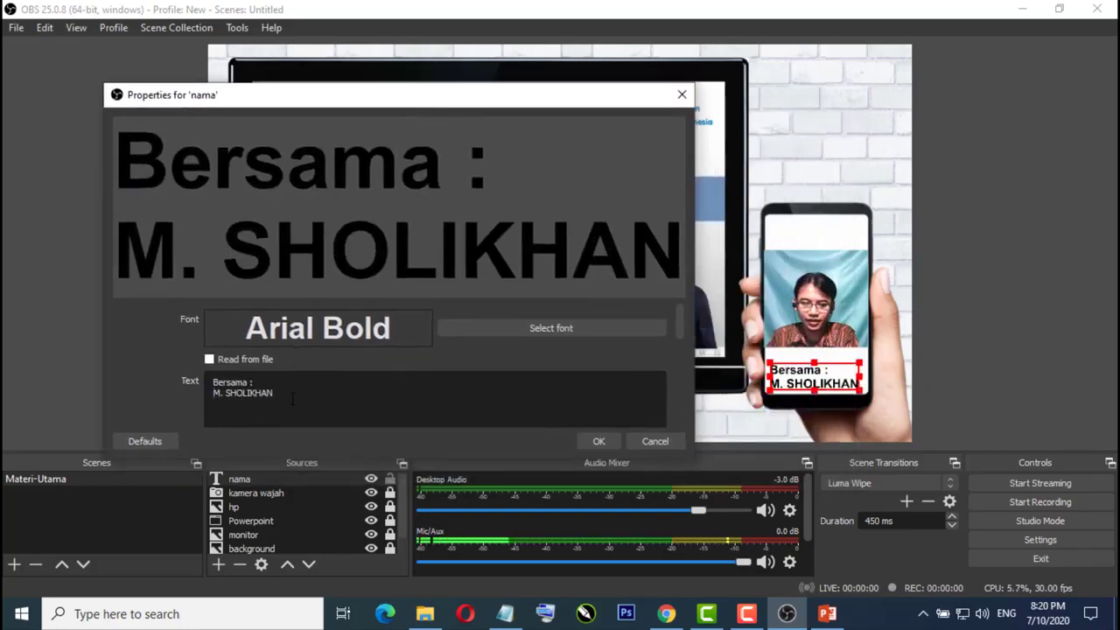
key(Return)
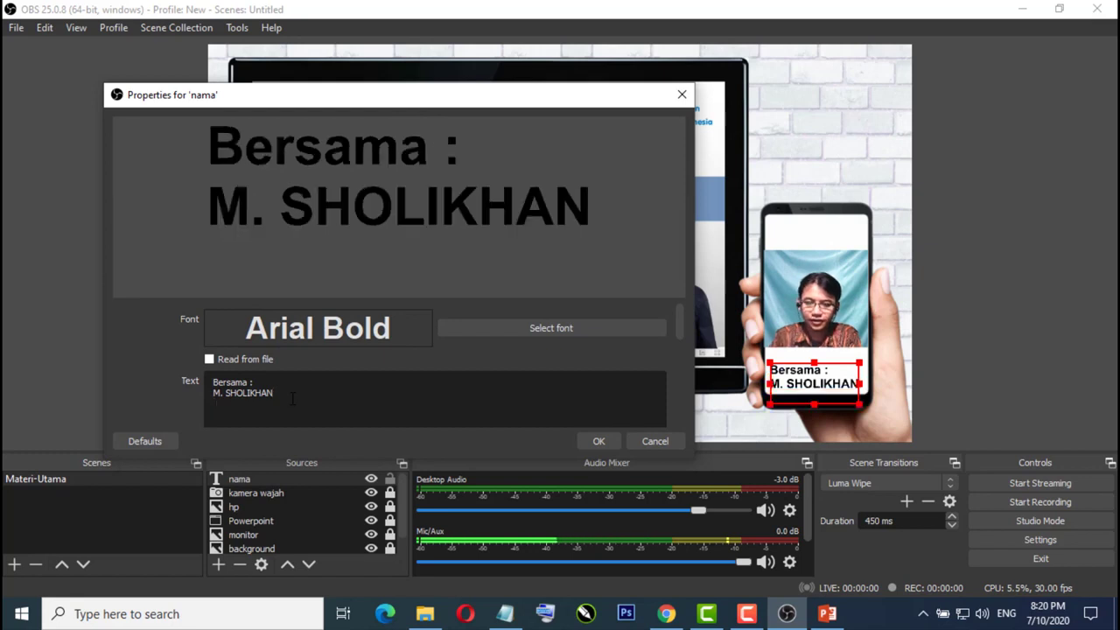
text(S)
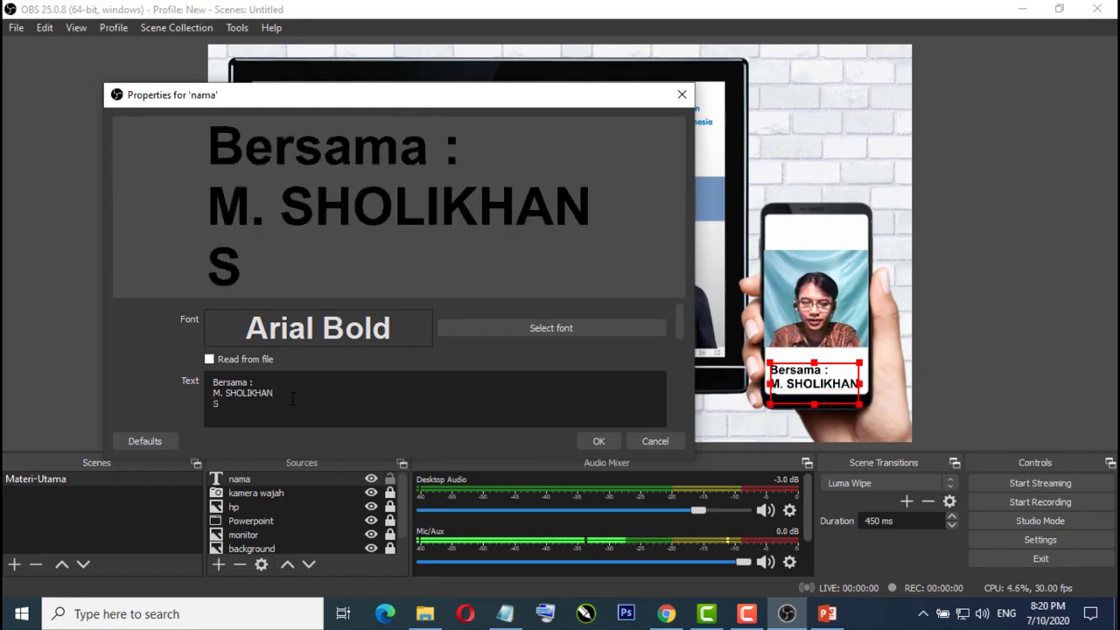
key(BackSpace)
text(Universita)
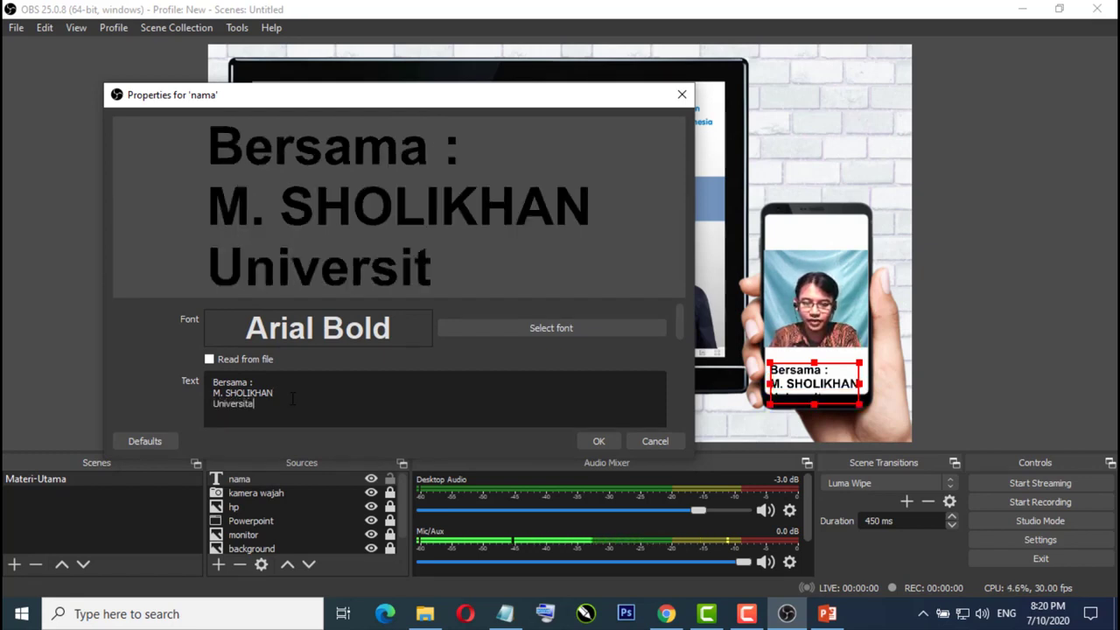
text(s STEKOM)
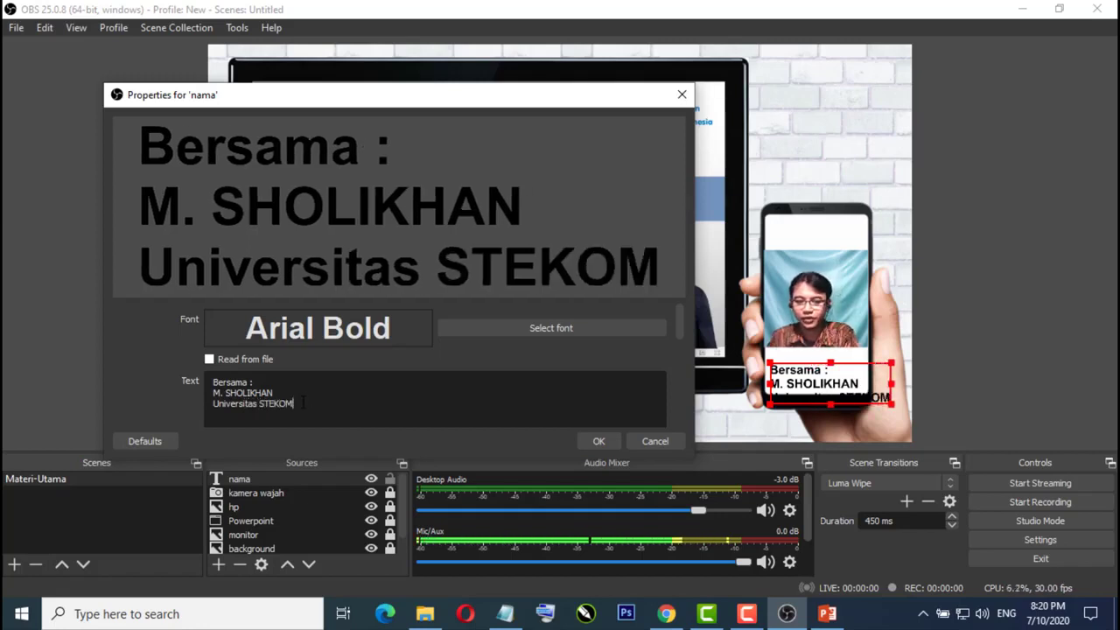
drag(294, 404, 210, 405)
key(BackSpace)
key(BackSpace)
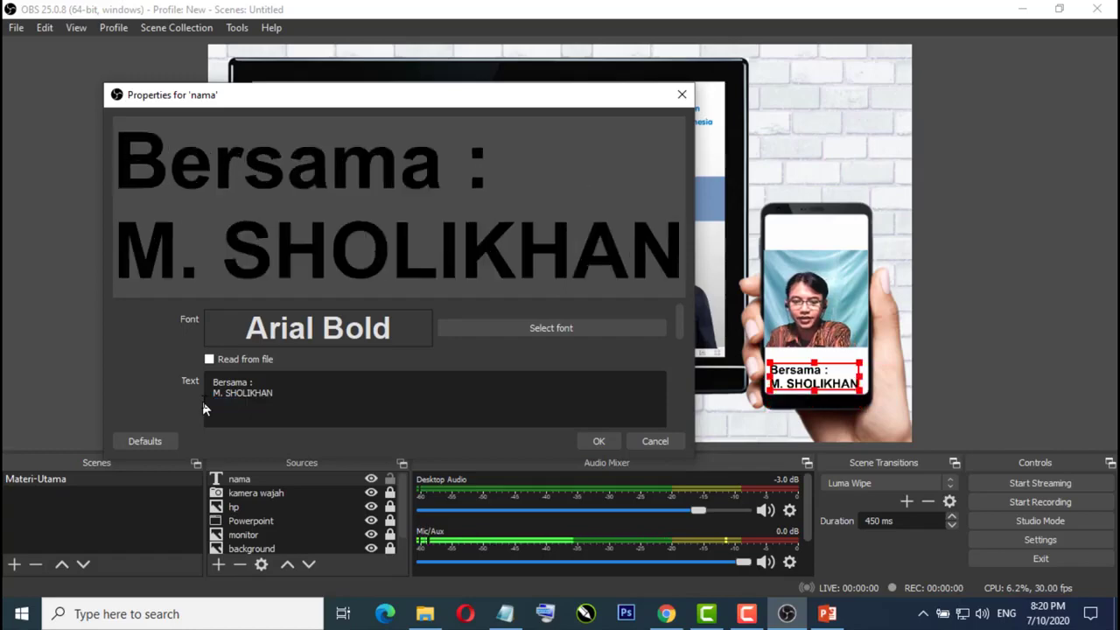
- Accept the nama text, nudge it up within the white area below the face camera, and lock its source
click(599, 441)
drag(802, 382, 807, 373)
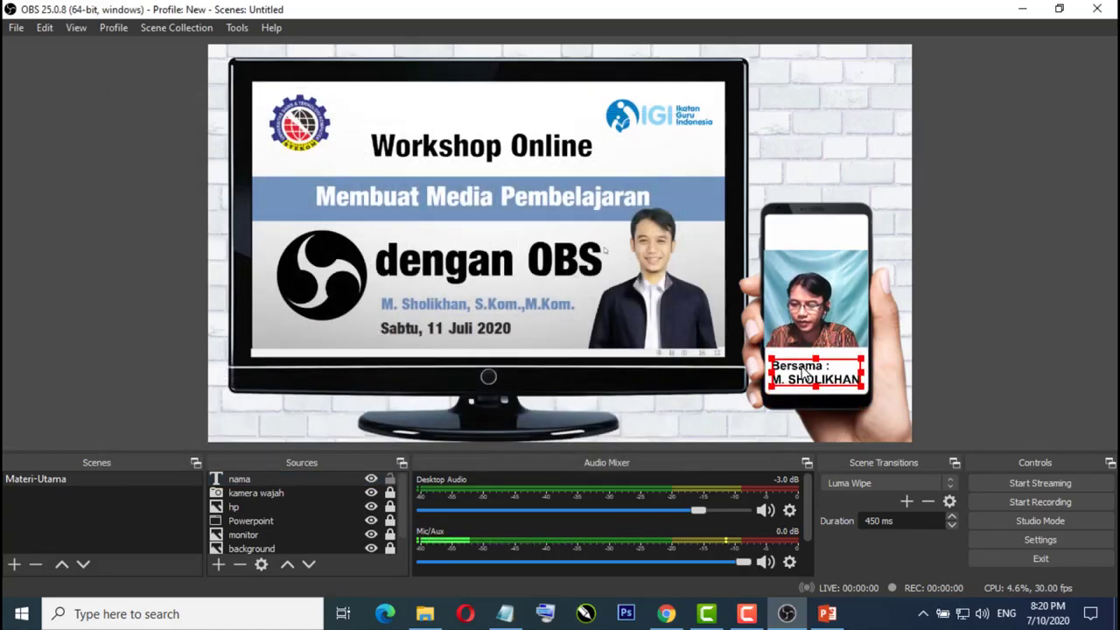
click(391, 480)
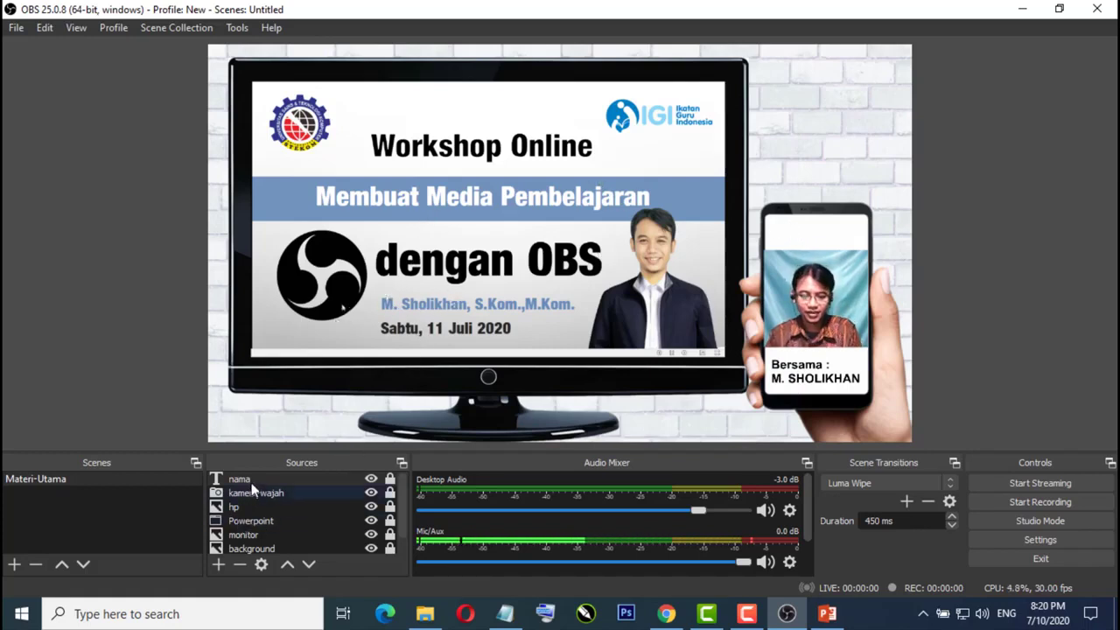
- Add a new Text (GDI+) source named nama instansi to the scene
click(218, 564)
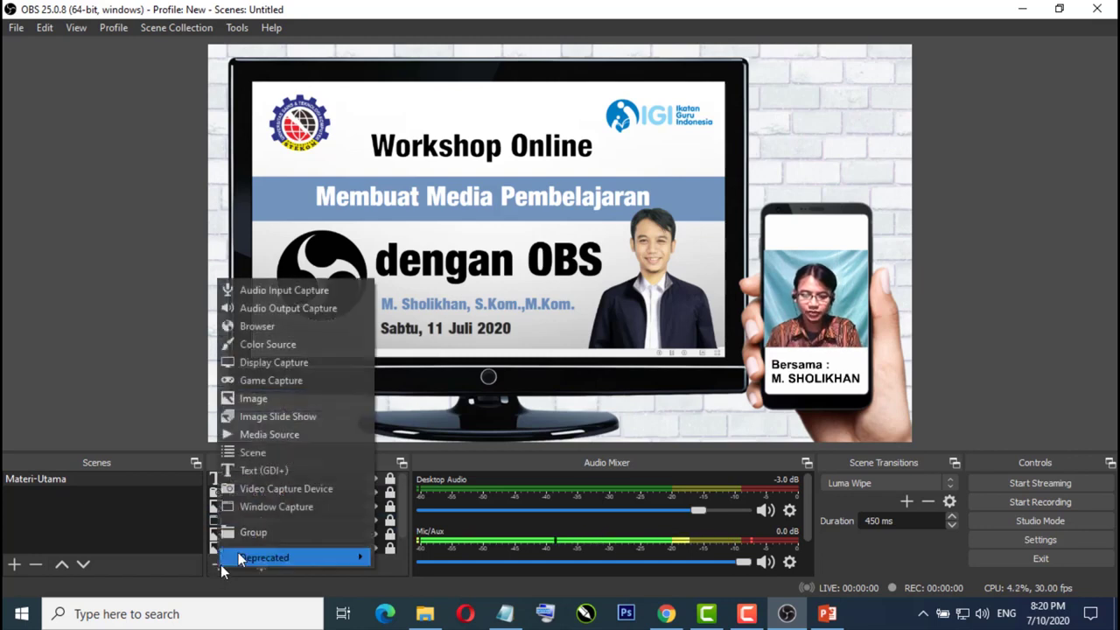
click(267, 472)
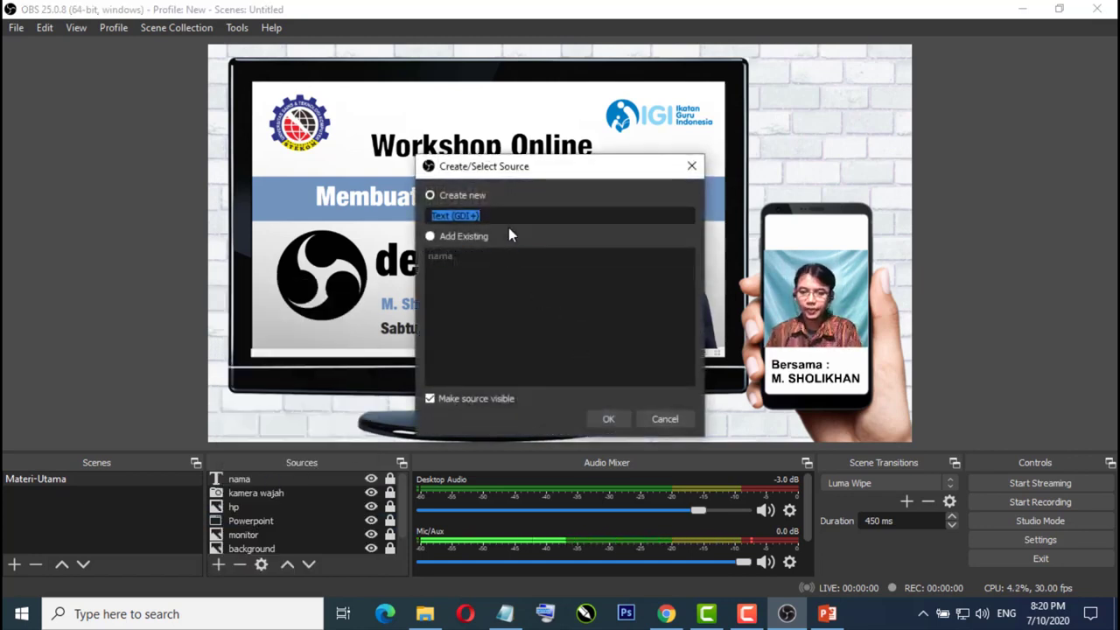
text(nama i)
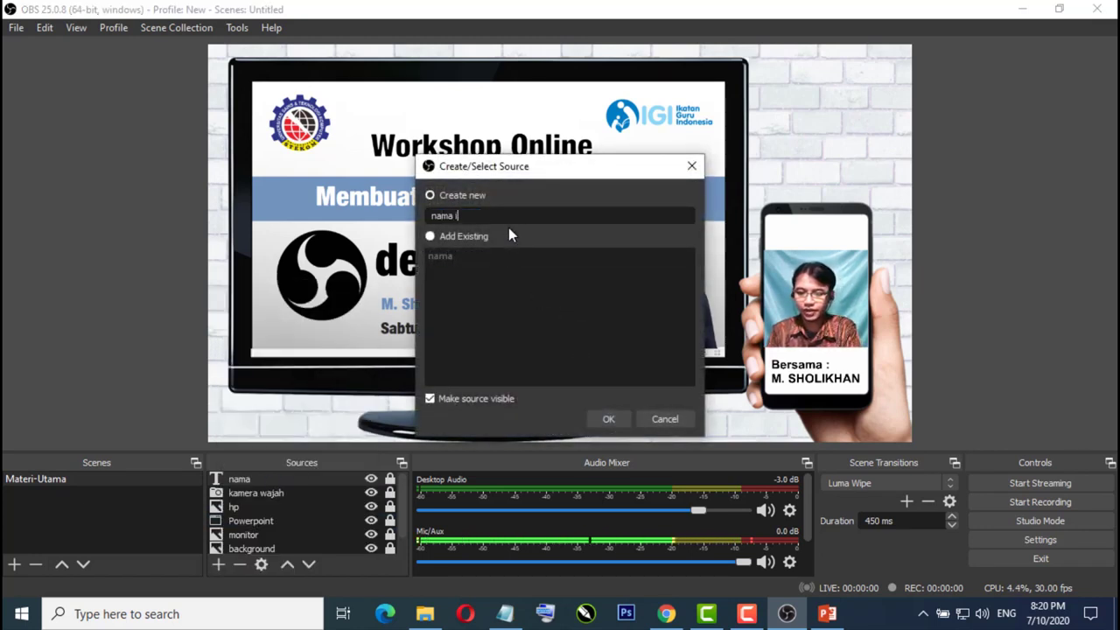
text(nstansi)
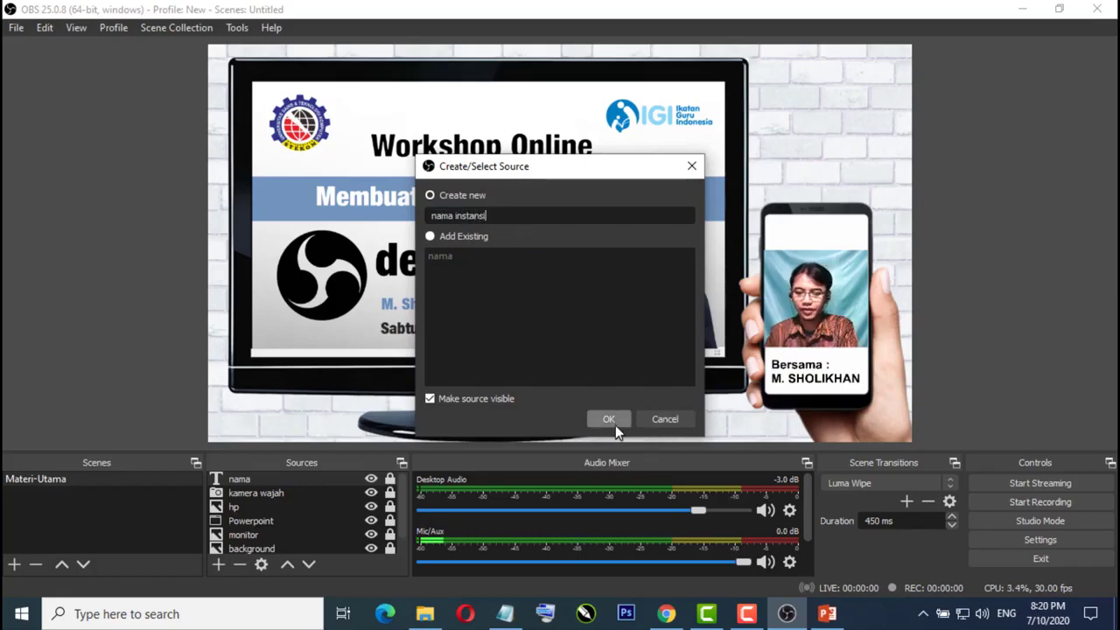
click(609, 419)
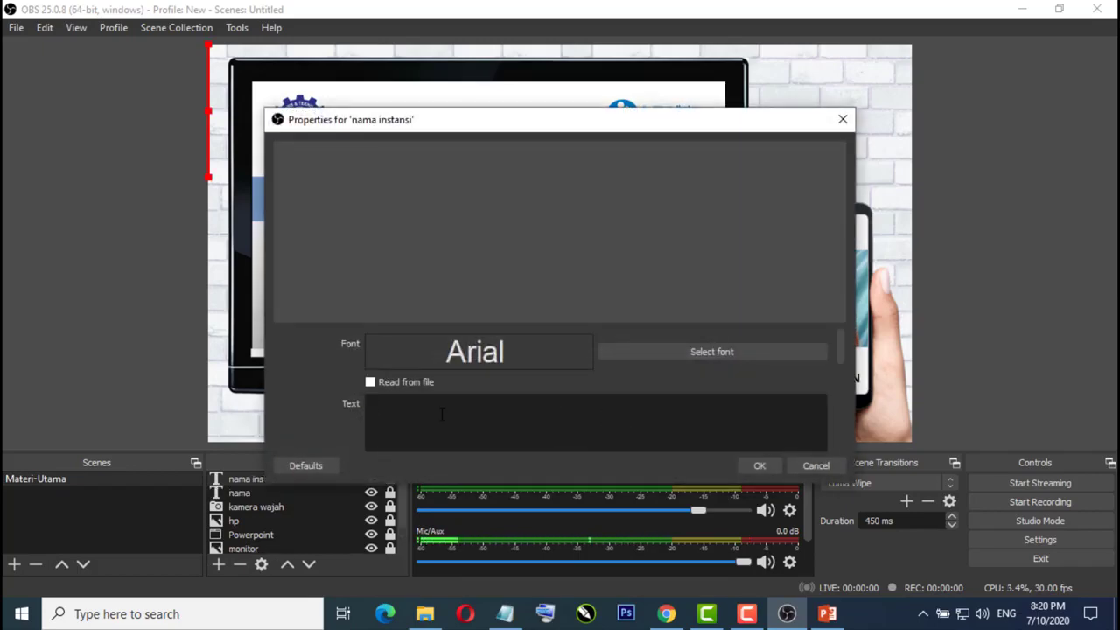
- Enter "Universitas STEKOM" as the nama instansi text and set its font style to Arial Bold
text(Unives)
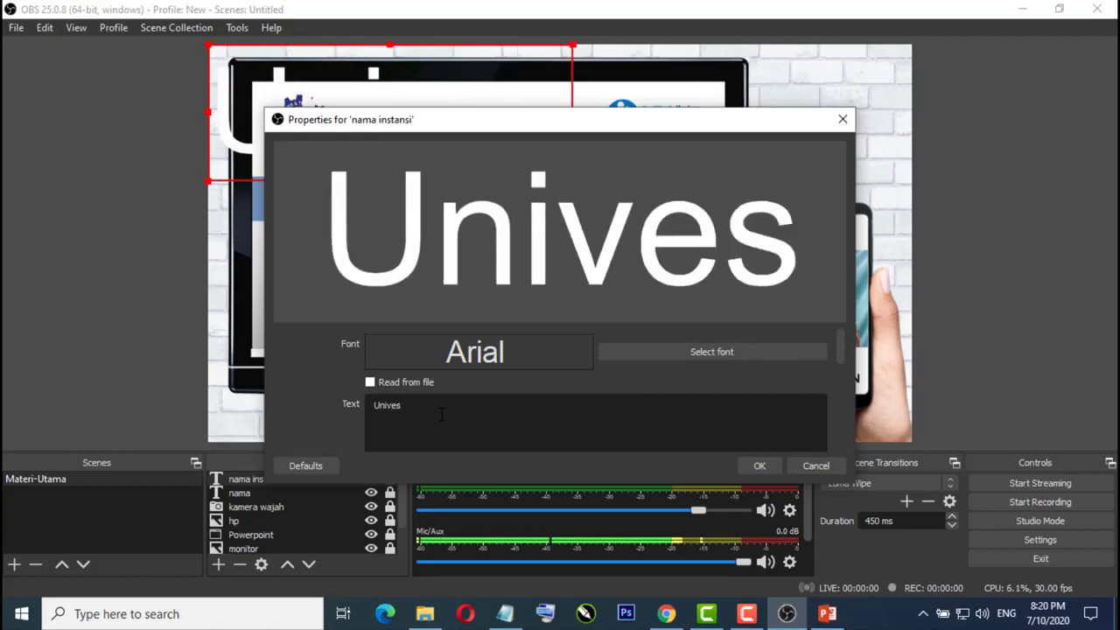
key(BackSpace)
text(rsitas)
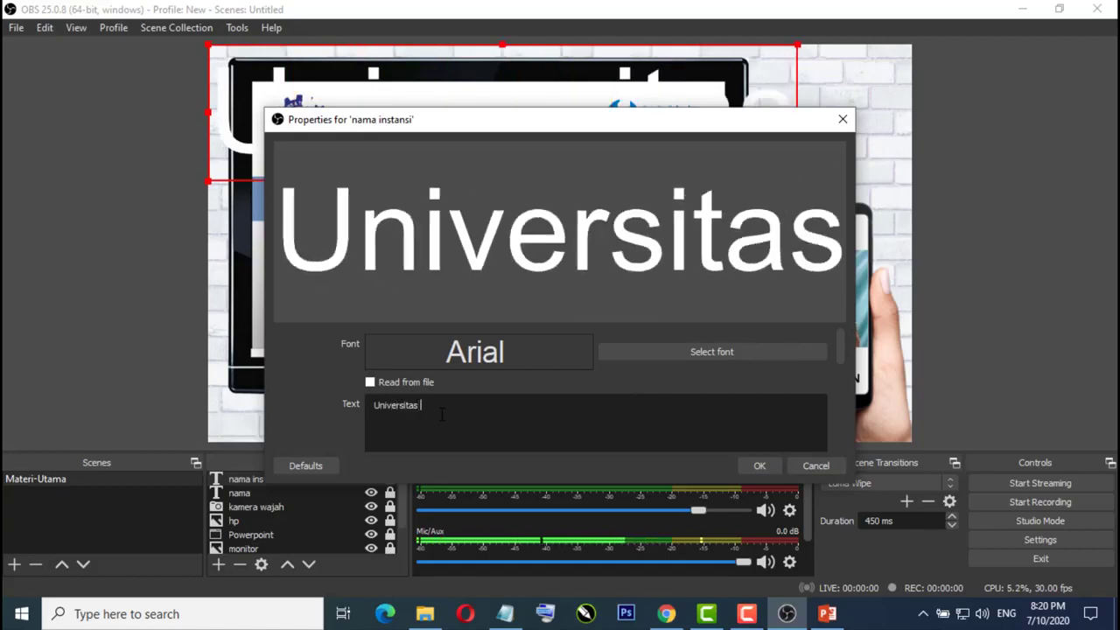
text( STEKOM)
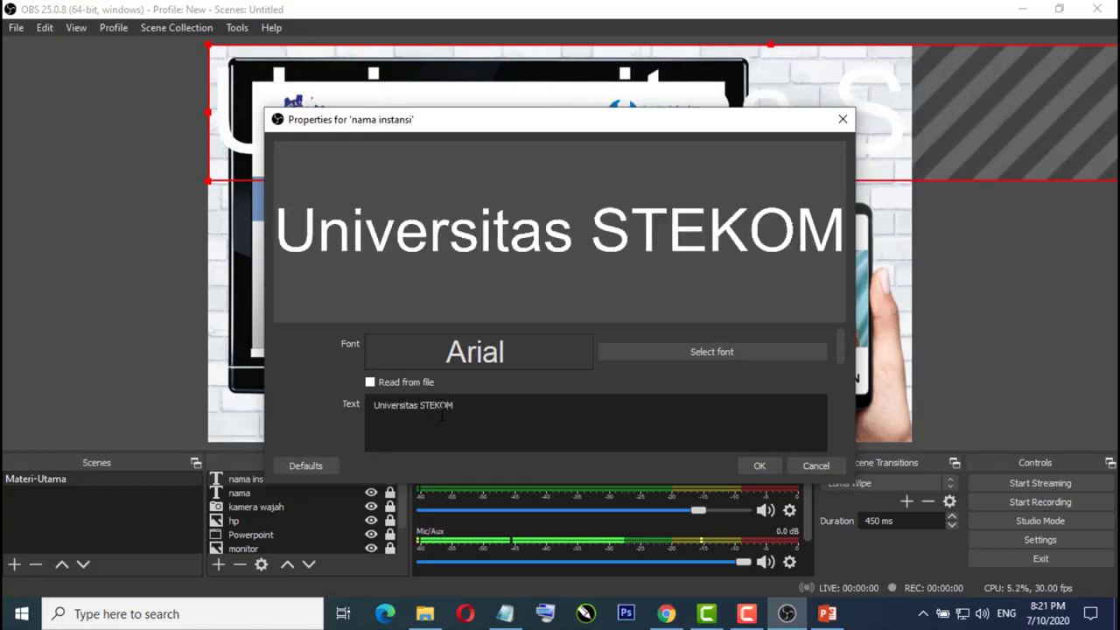
click(650, 352)
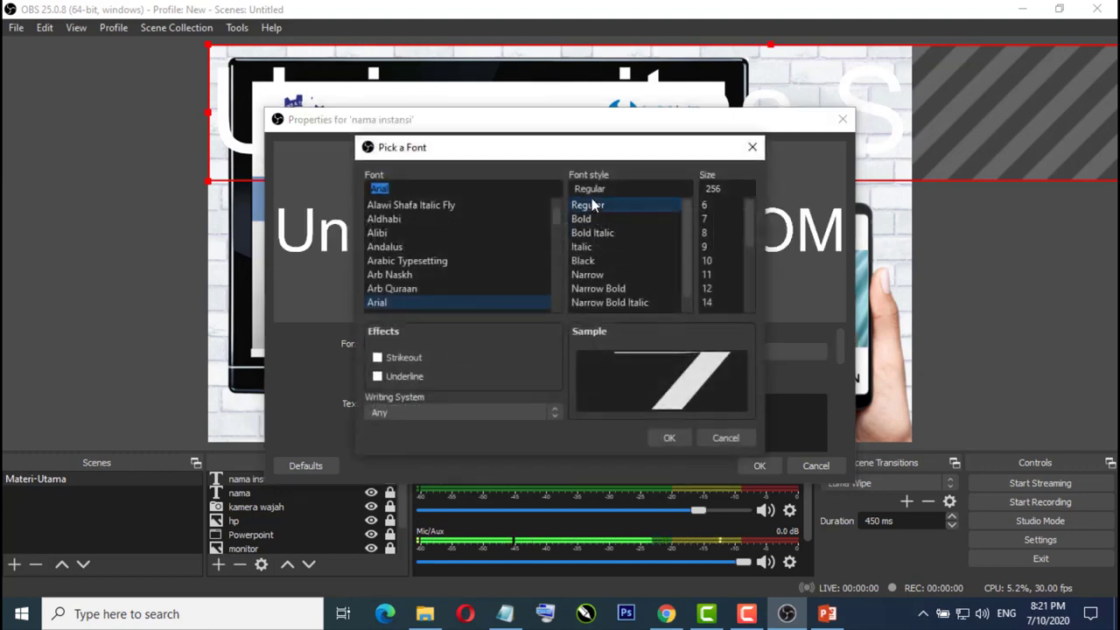
click(582, 219)
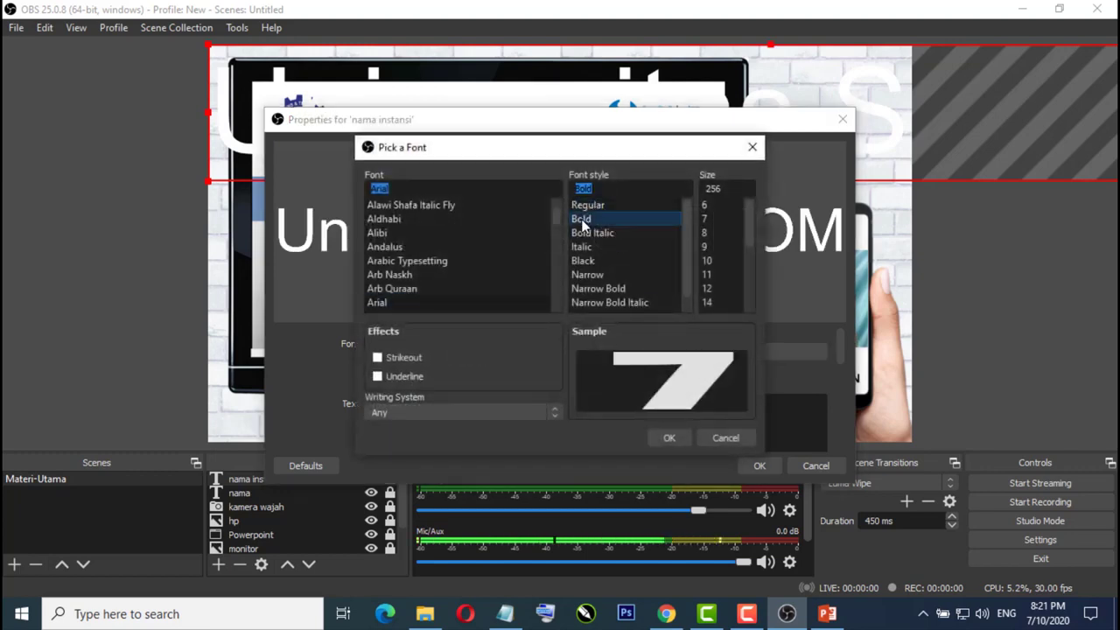
click(667, 437)
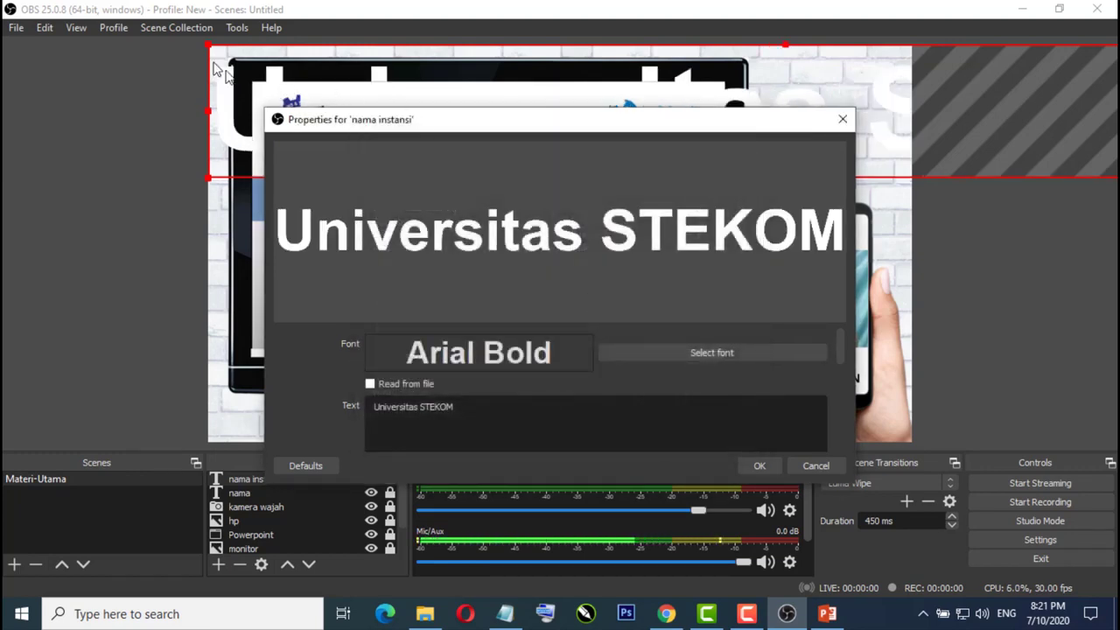
- Shrink the nama instansi text from its upper-left corner and set its font size to 48
drag(206, 51, 716, 105)
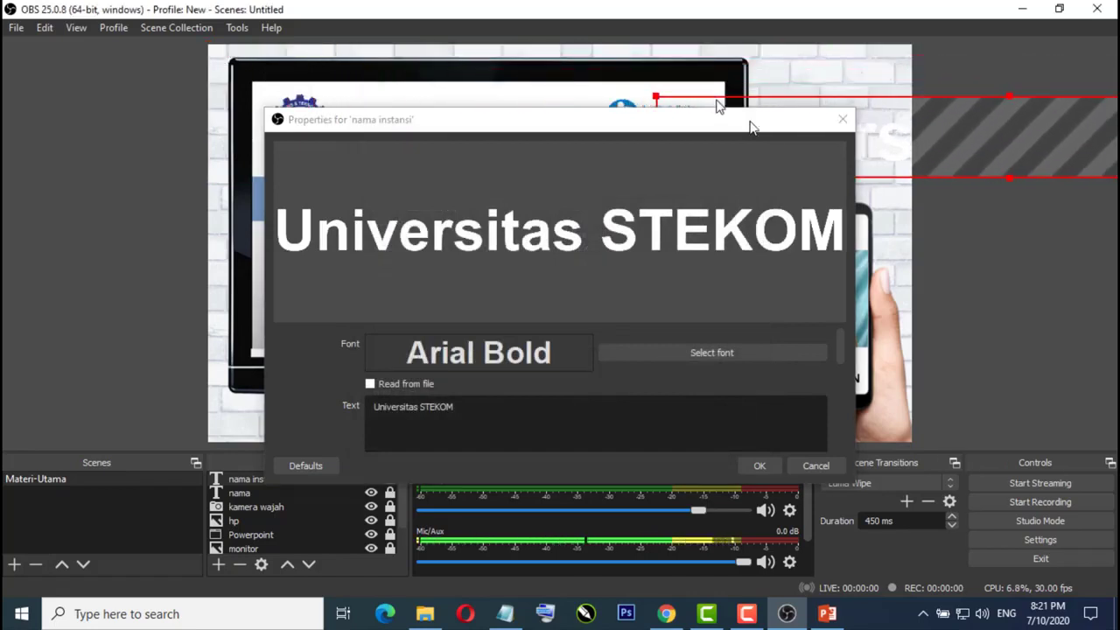
click(716, 354)
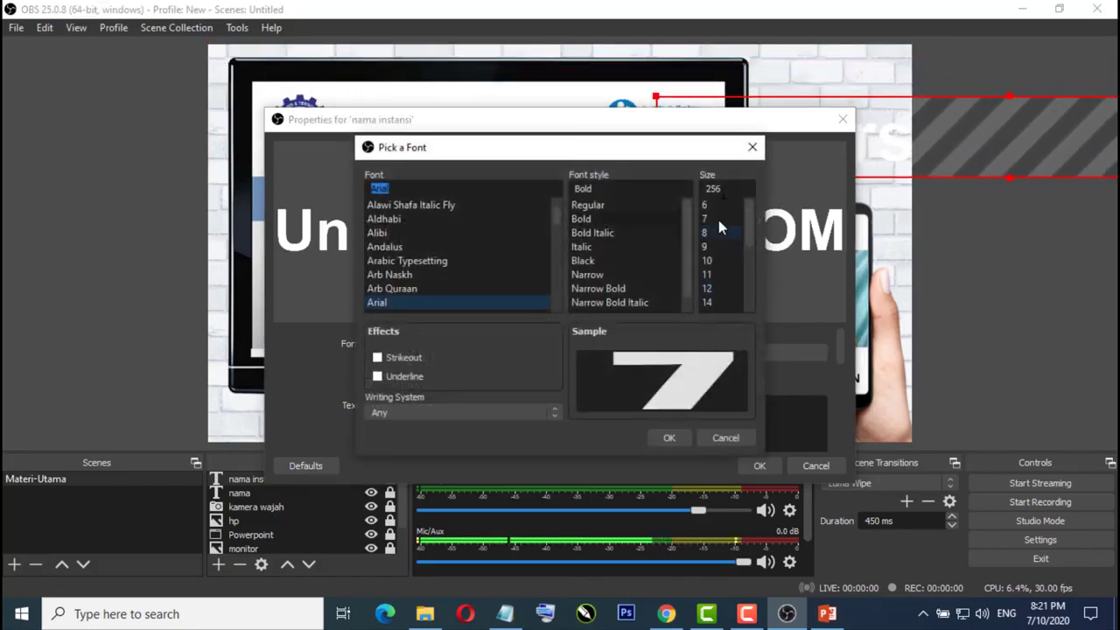
drag(747, 207, 747, 290)
click(707, 302)
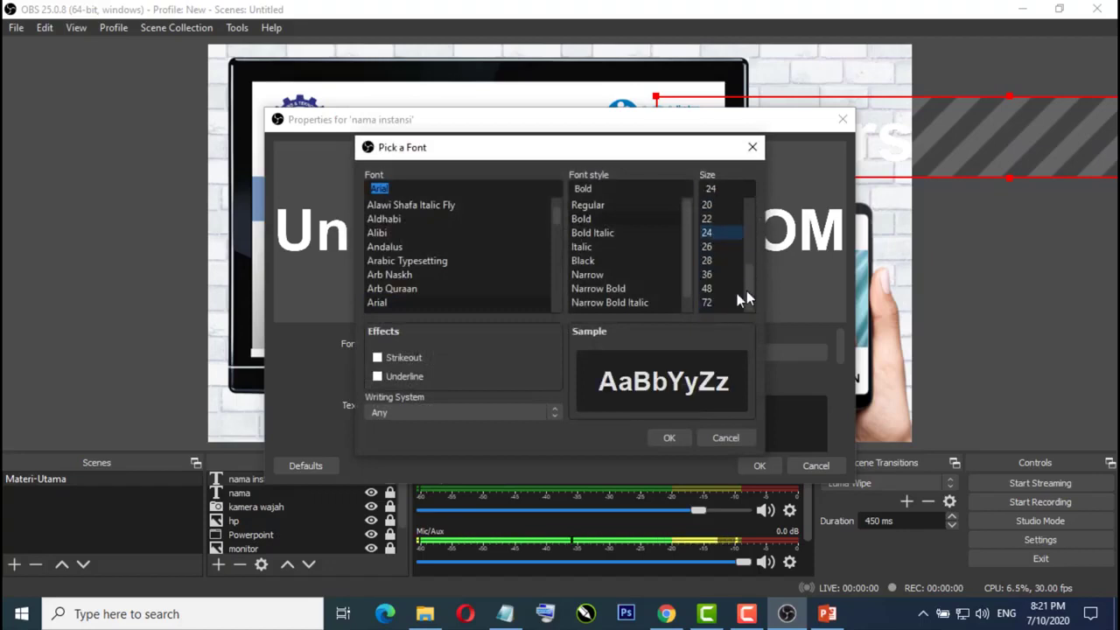
click(709, 289)
click(671, 438)
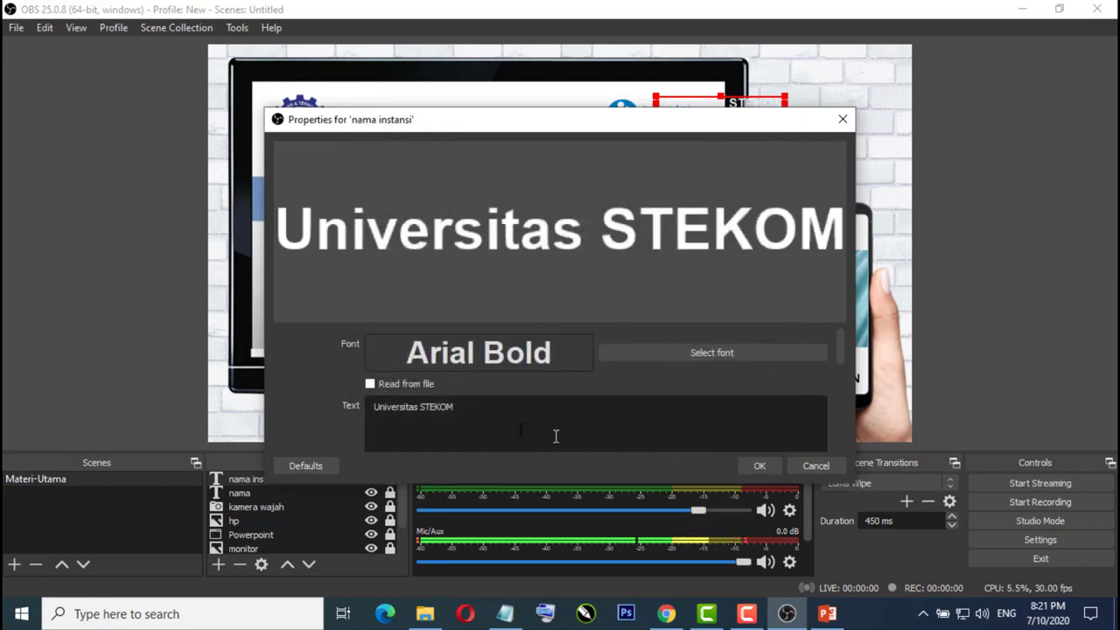
- Set the nama instansi text's color to dark red (#aa0000) and fit it into the white area above the phone's face camera
scroll(834, 375, down, 5)
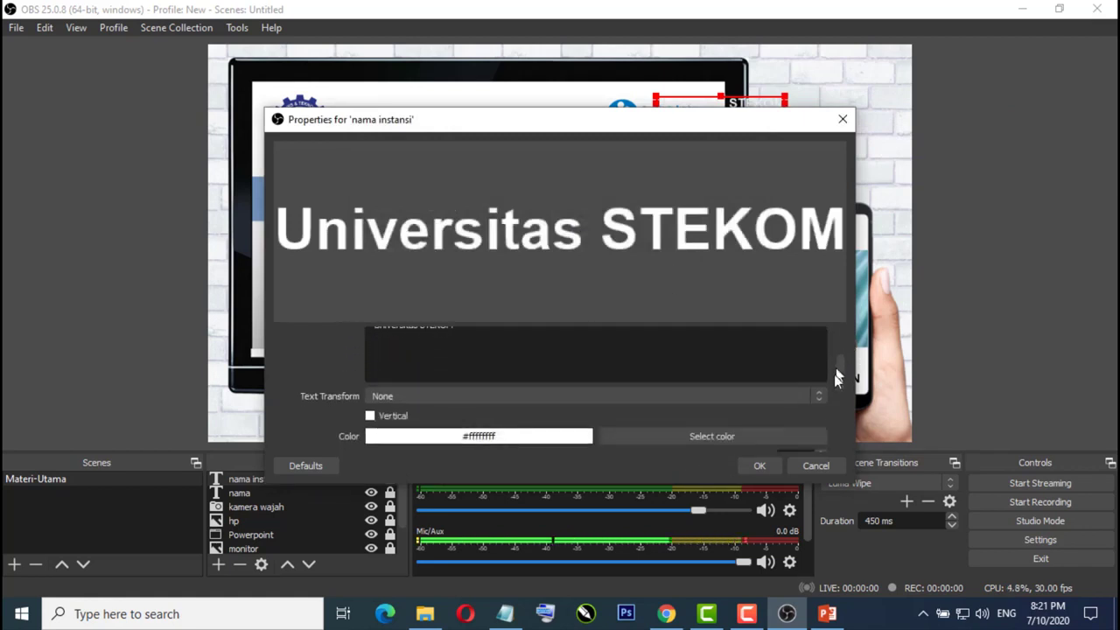
click(665, 385)
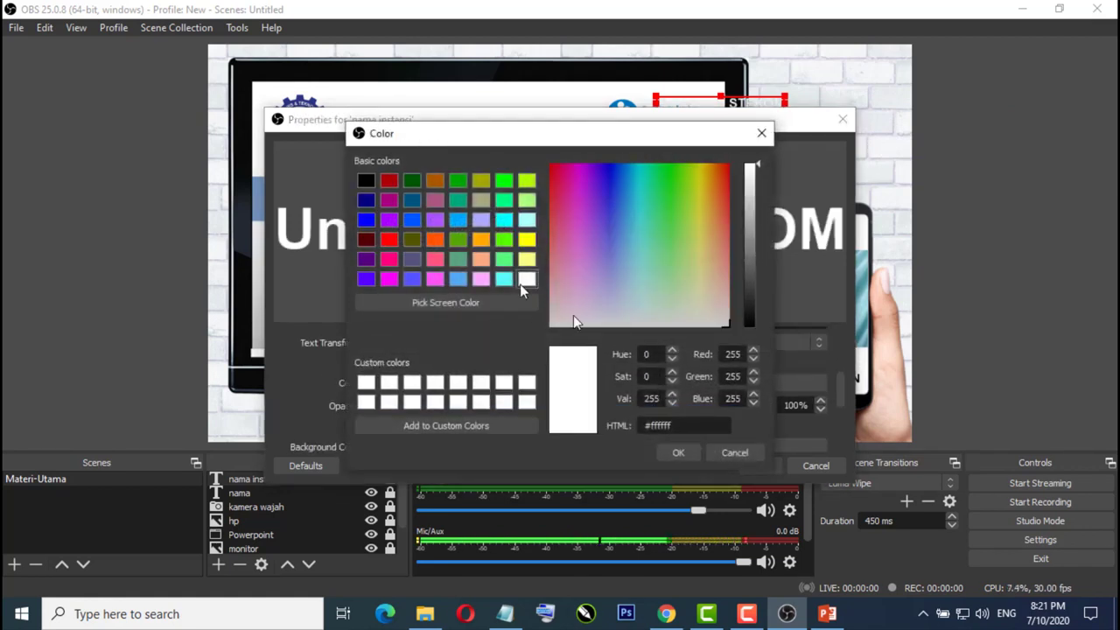
click(366, 180)
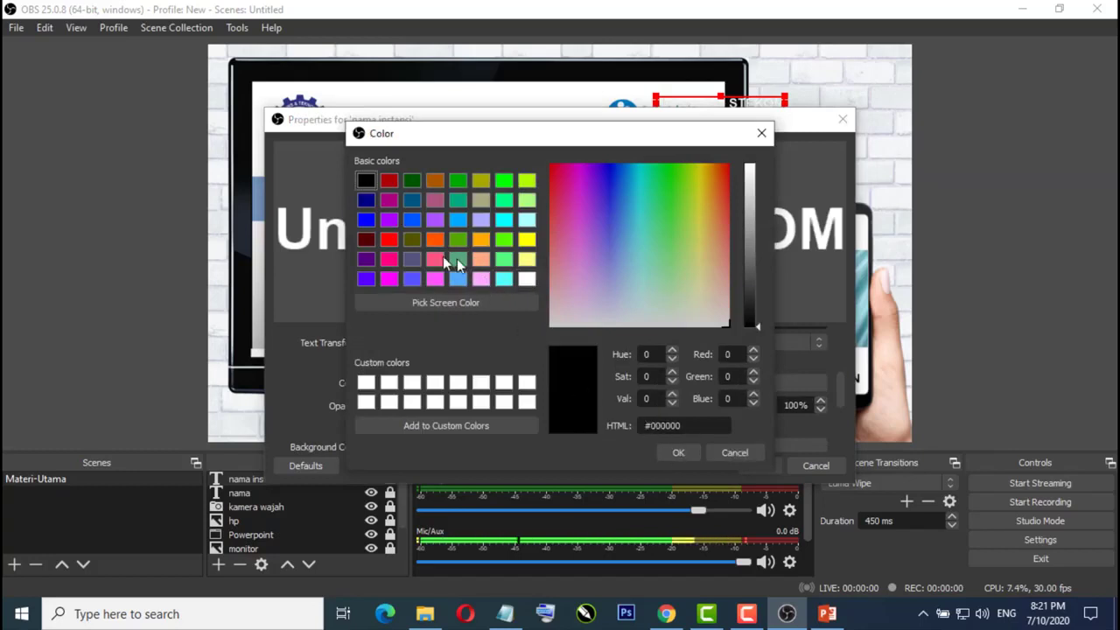
click(389, 186)
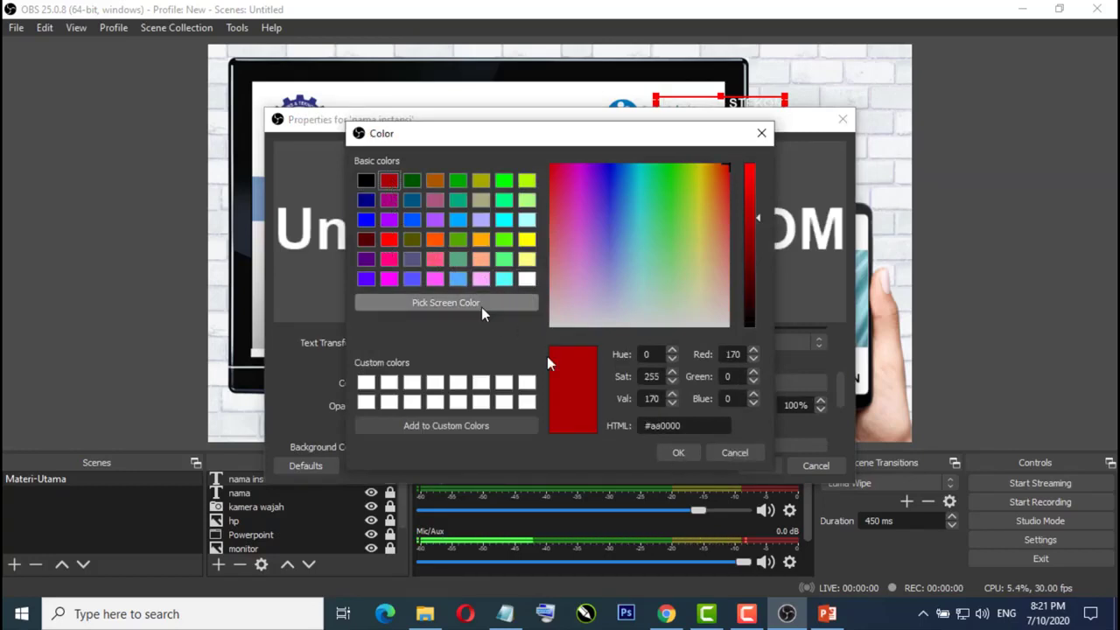
click(680, 453)
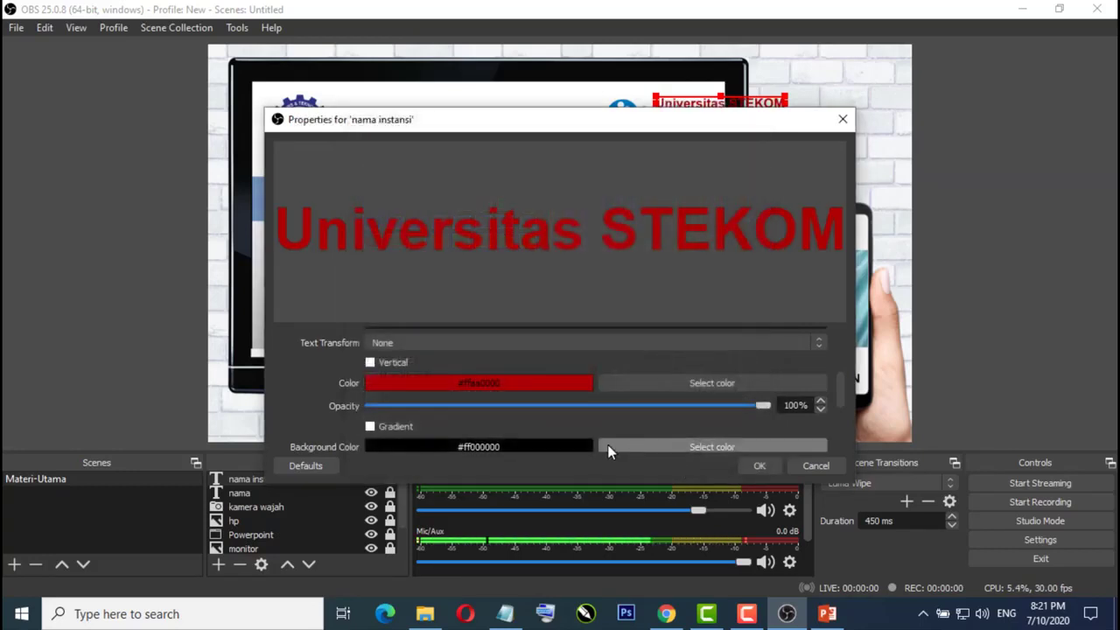
click(761, 467)
drag(740, 105, 842, 234)
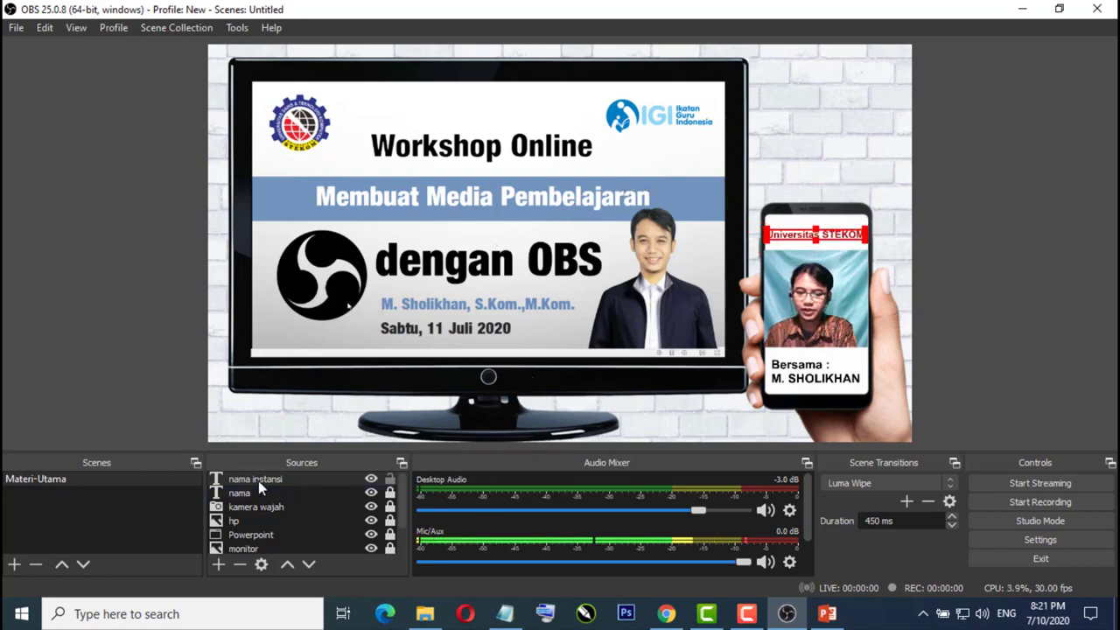
- Split the nama instansi text into two lines, "Universitas" and "STEKOM", and set its alignment to Center
double_click(250, 478)
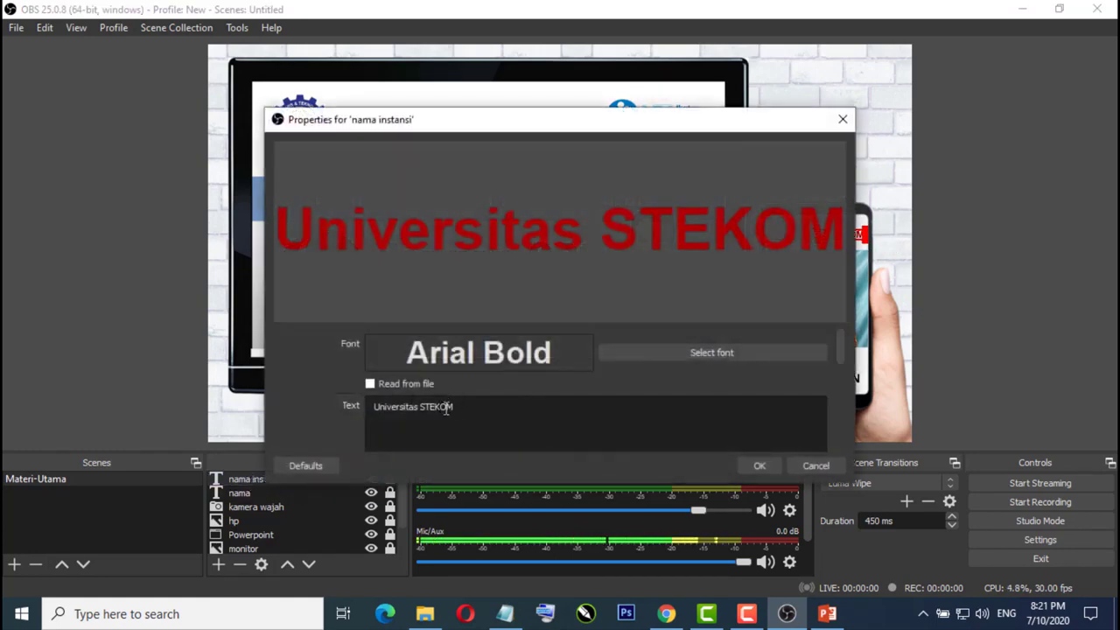
key(Return)
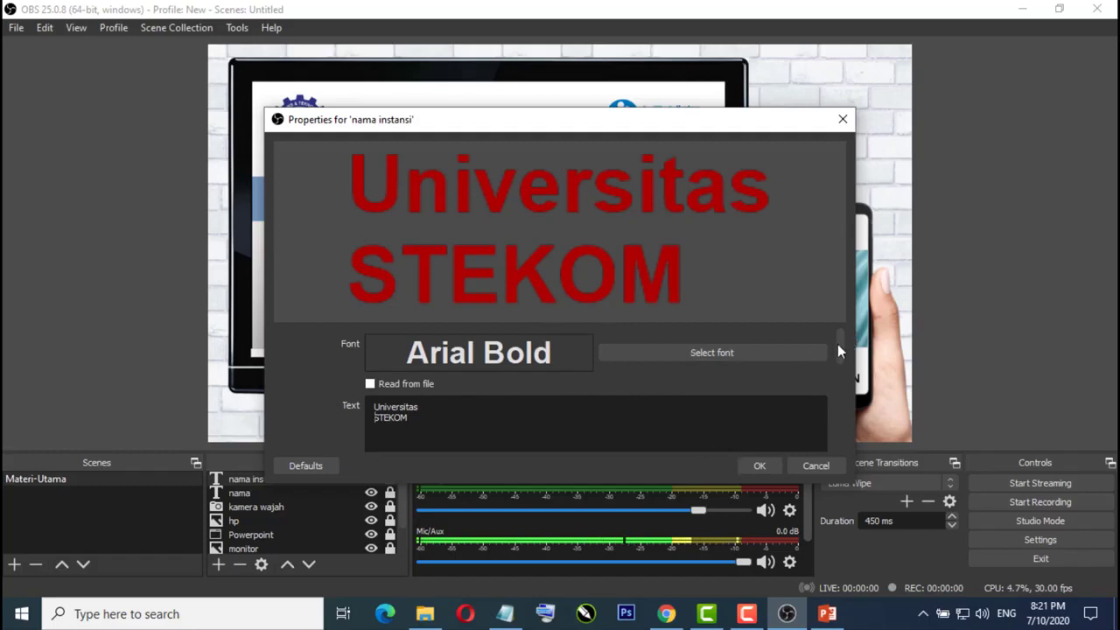
drag(840, 354, 821, 425)
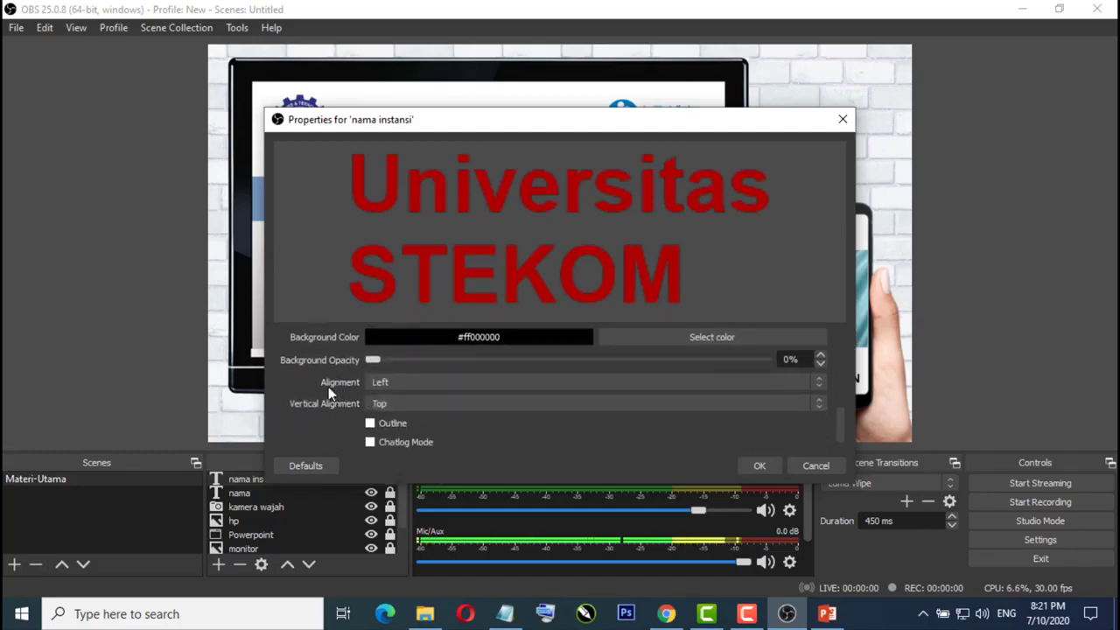
click(449, 385)
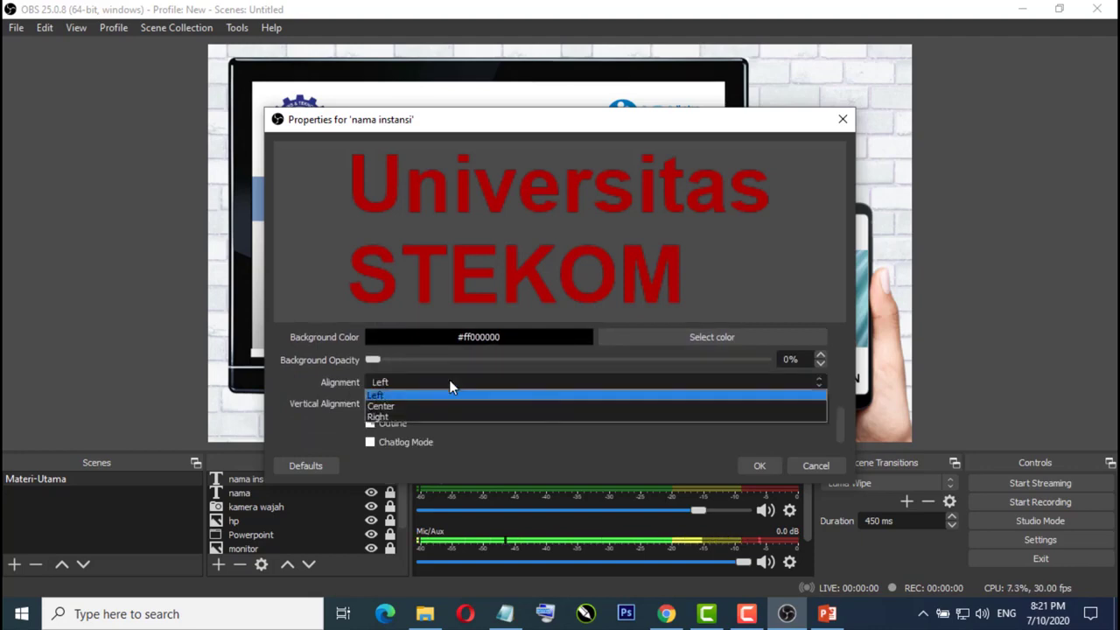
click(411, 404)
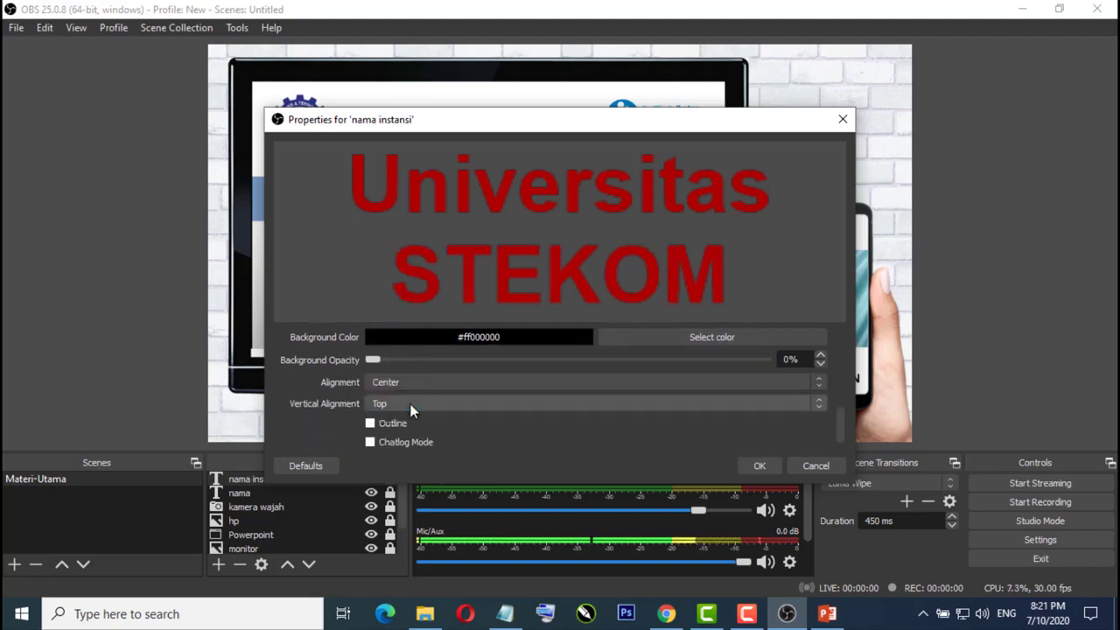
click(757, 467)
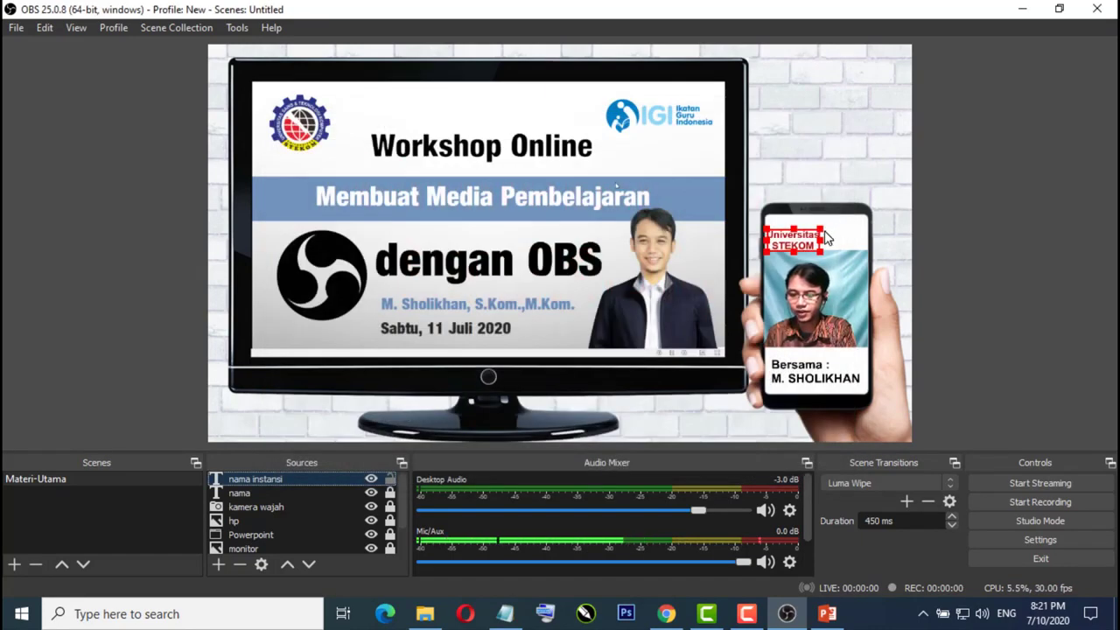
- Enlarge the two-line nama instansi text, center it above the phone's face camera, and lock the source
mouse_move(824, 230)
mouse_down()
mouse_move(833, 226)
mouse_move(822, 240)
mouse_move(833, 239)
mouse_up()
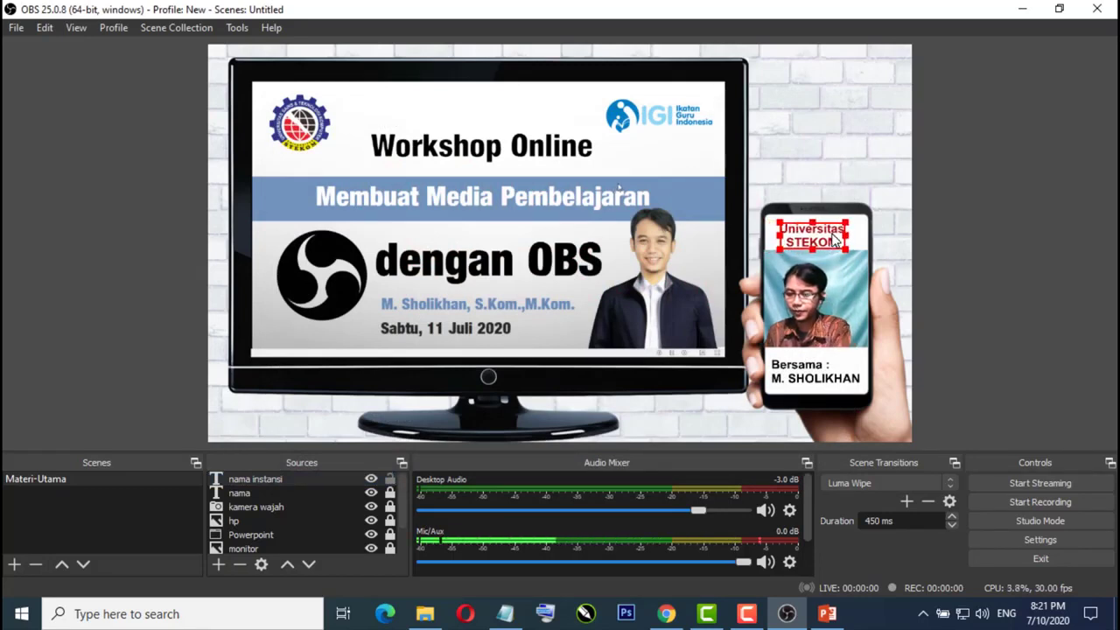
click(390, 479)
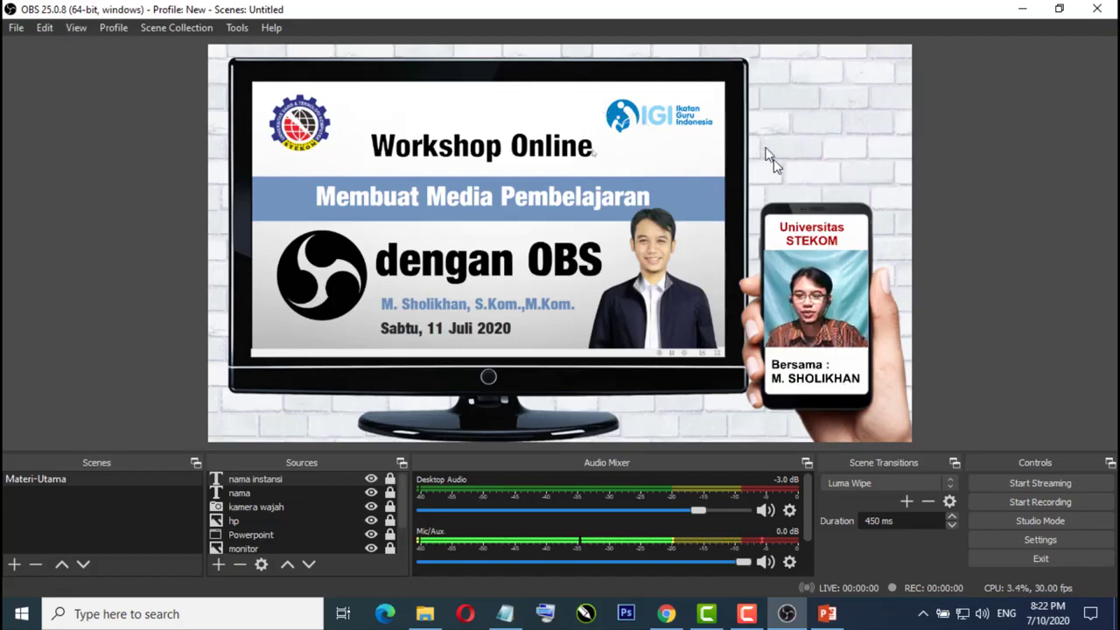
- Add a new Image source named logo to the scene
click(255, 478)
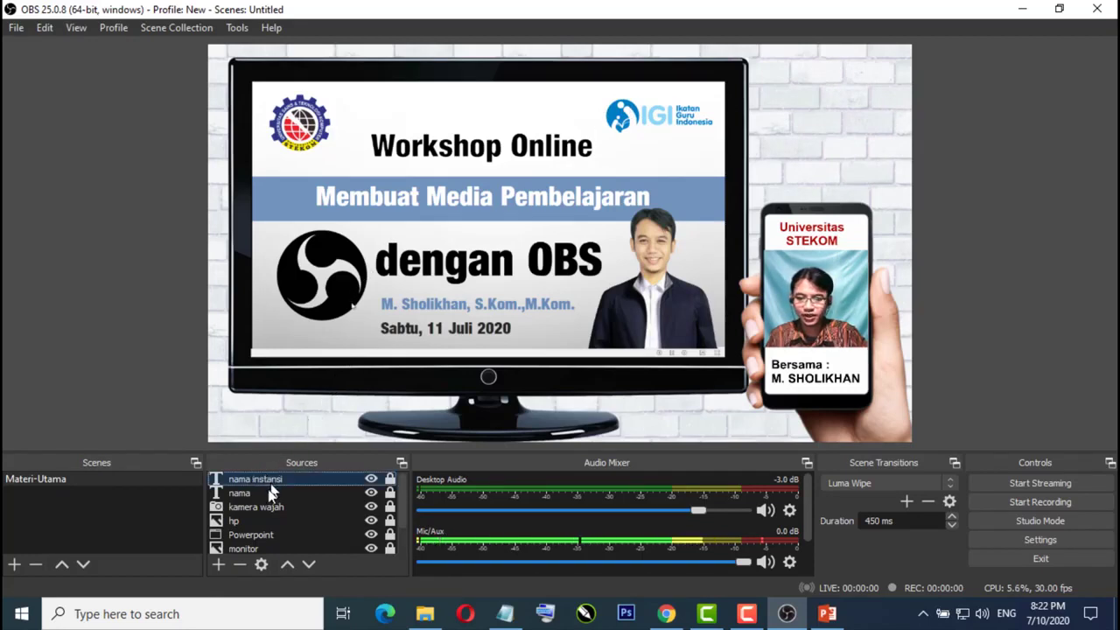
click(219, 565)
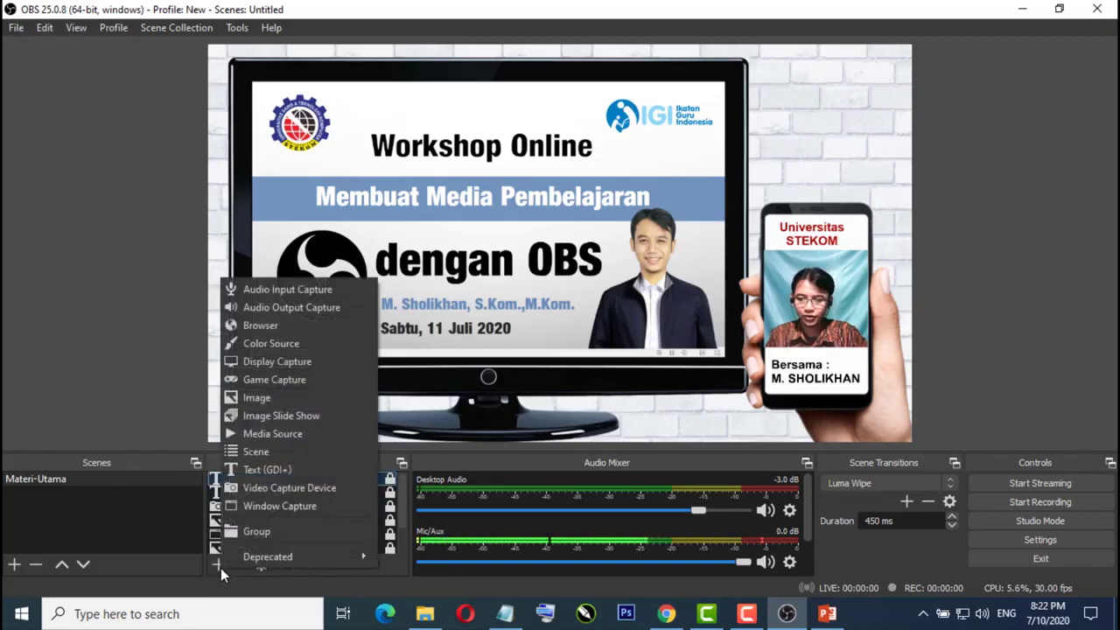
click(268, 399)
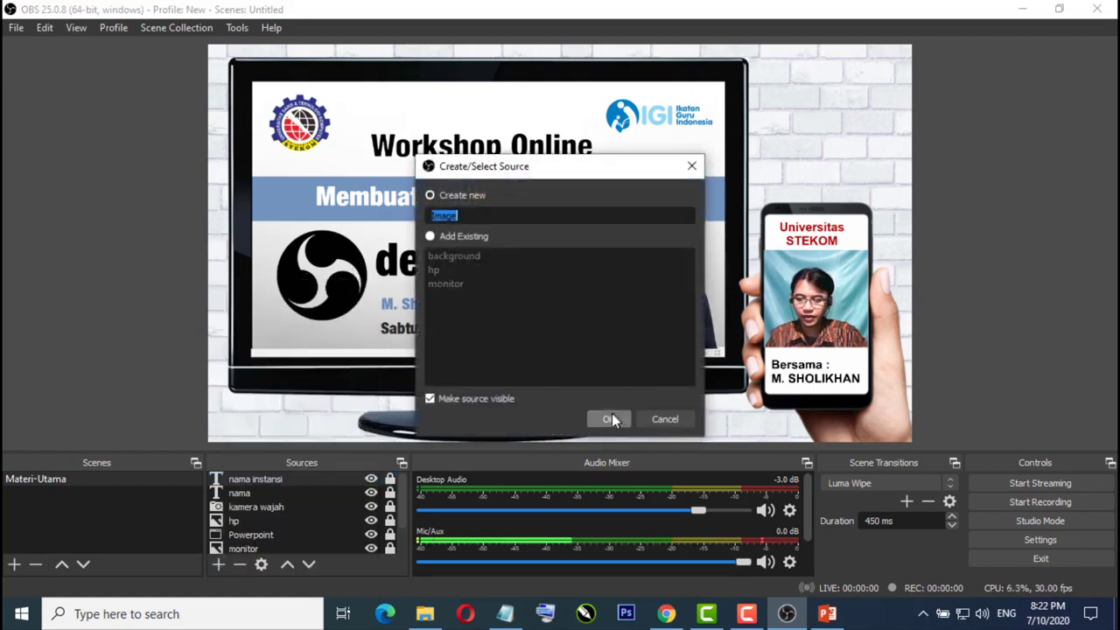
text(logo)
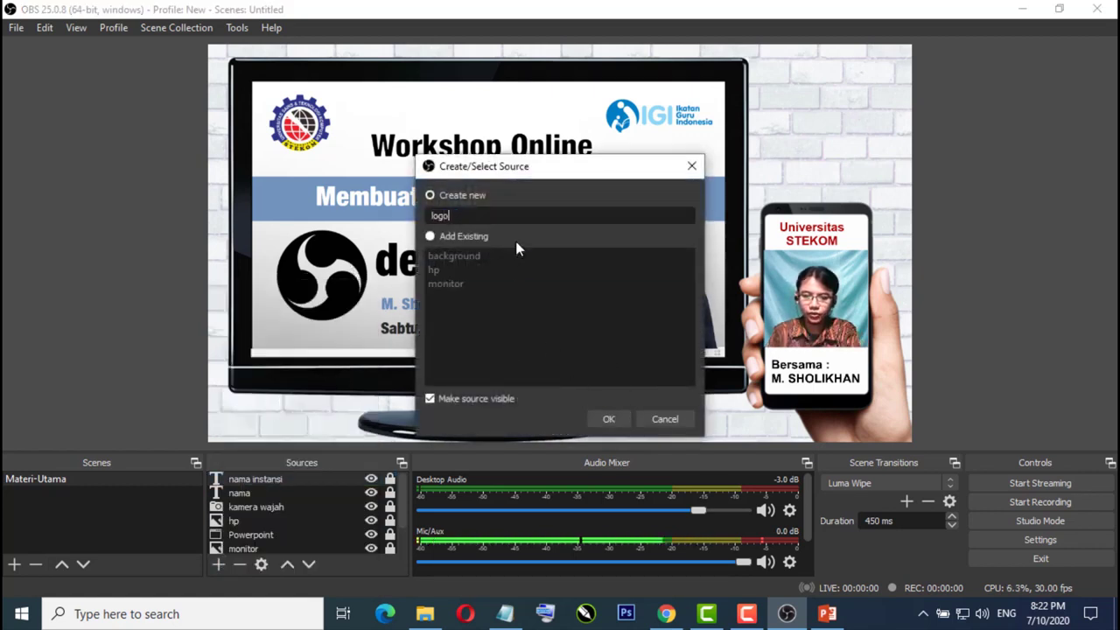
click(606, 419)
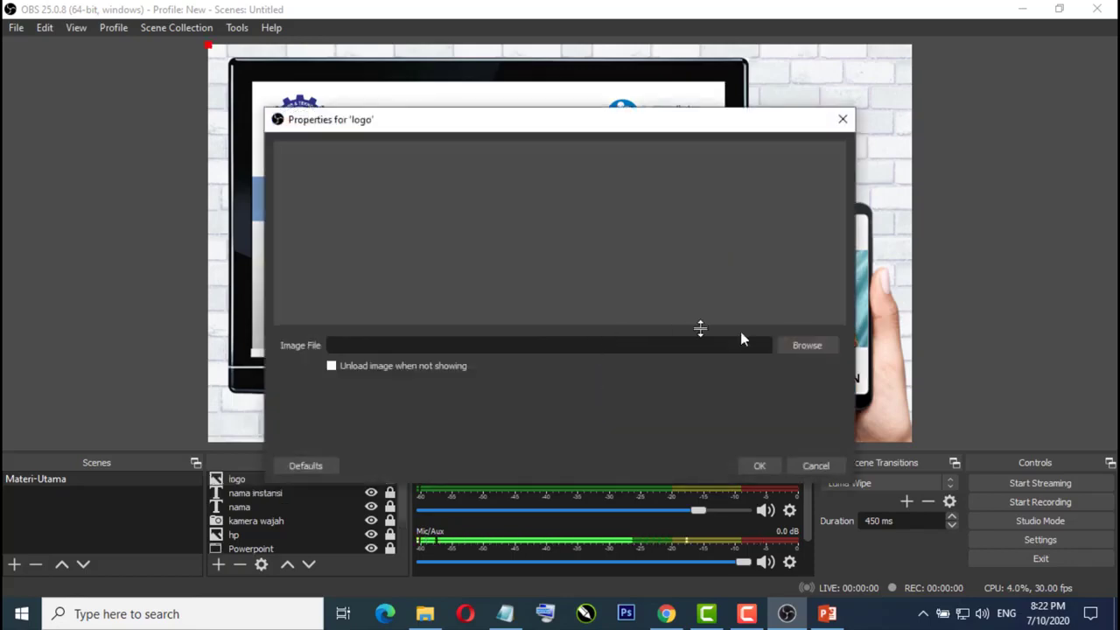
- Load the logo-1 image from the OBS folder into the logo source
click(807, 346)
drag(514, 243, 500, 411)
click(351, 175)
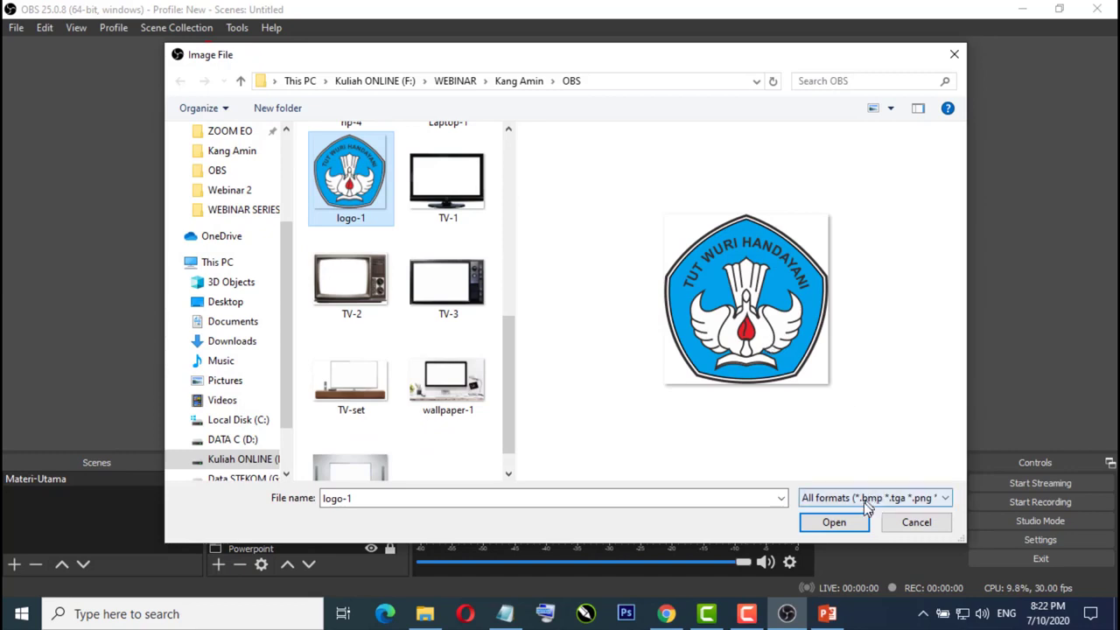
click(834, 523)
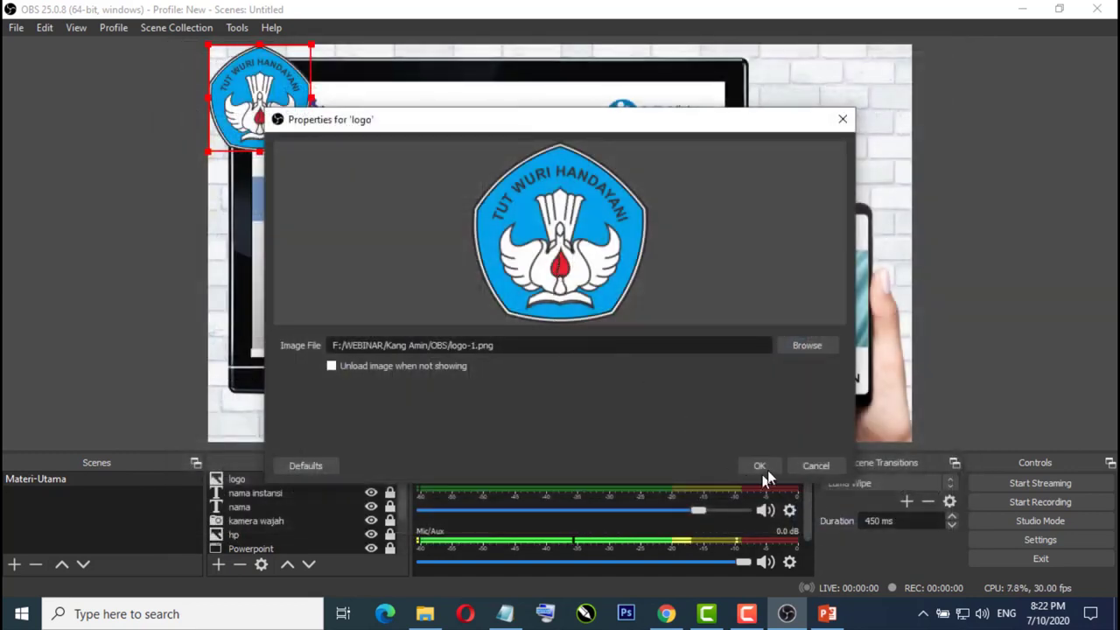
click(760, 465)
- Place the logo on the wall above the phone, shrink it to leave space beneath it, and lock it
drag(256, 108, 813, 127)
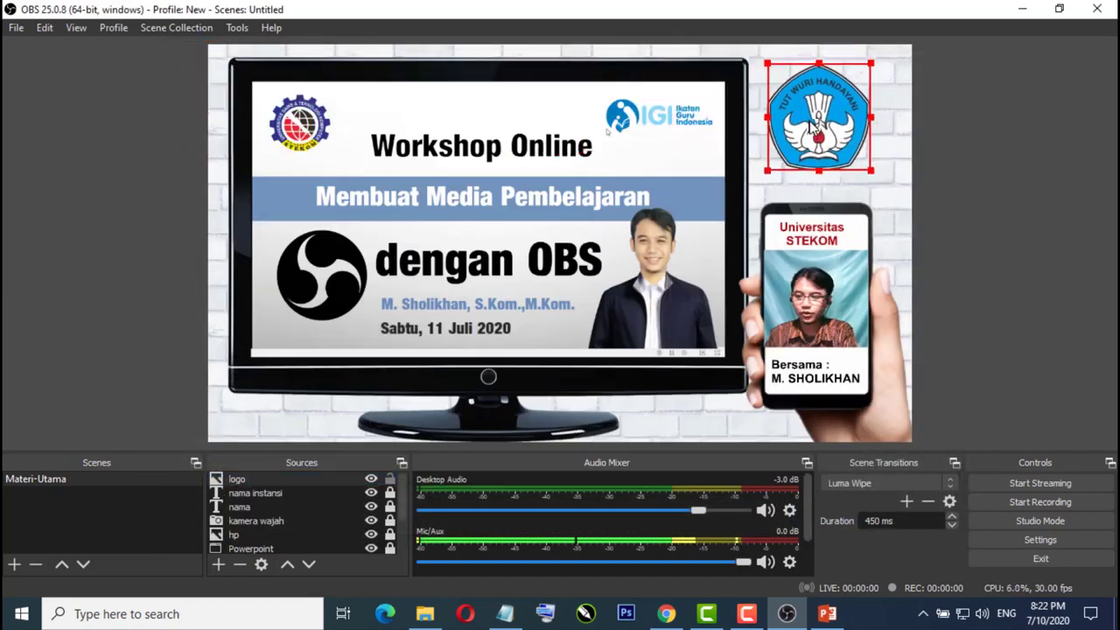
drag(872, 65, 841, 107)
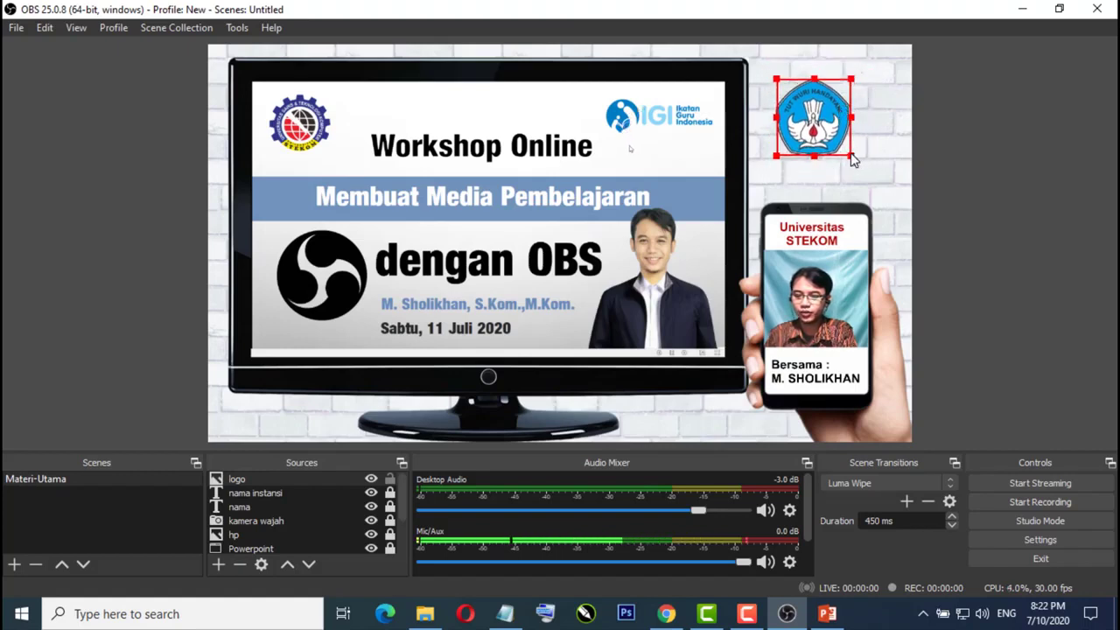
drag(853, 160, 841, 111)
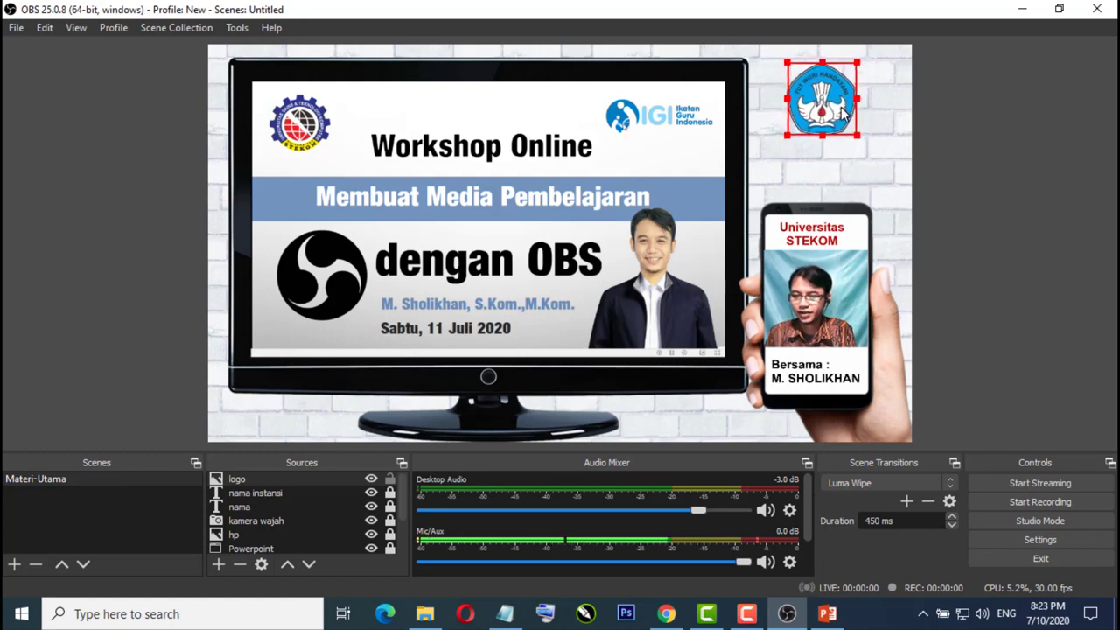
click(391, 479)
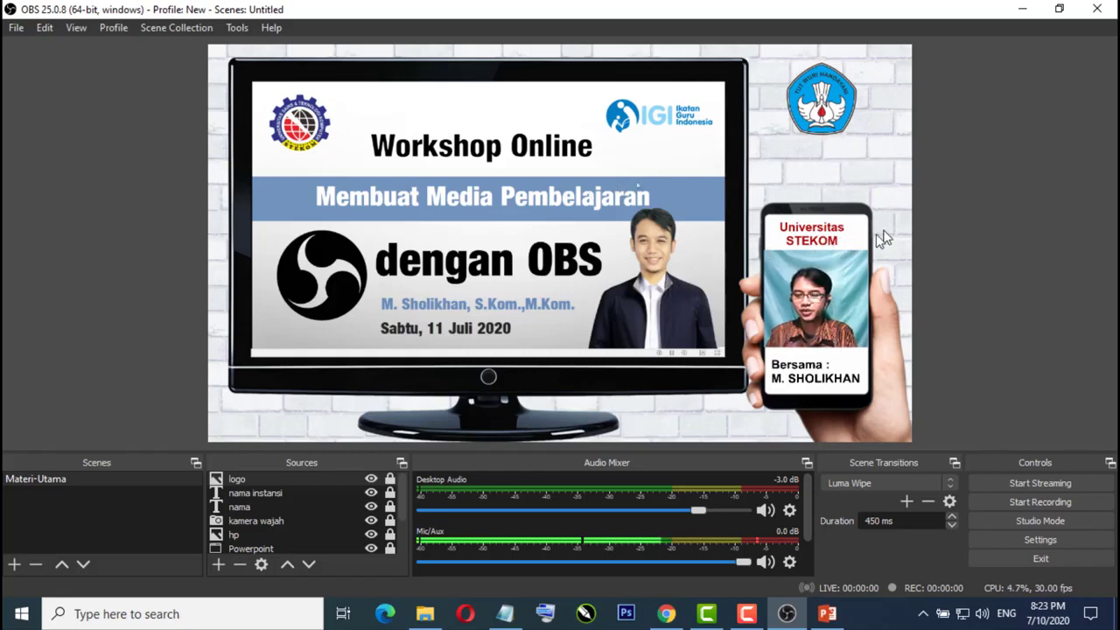
- Add a new Text (GDI+) source named judul 2 to the scene
click(218, 565)
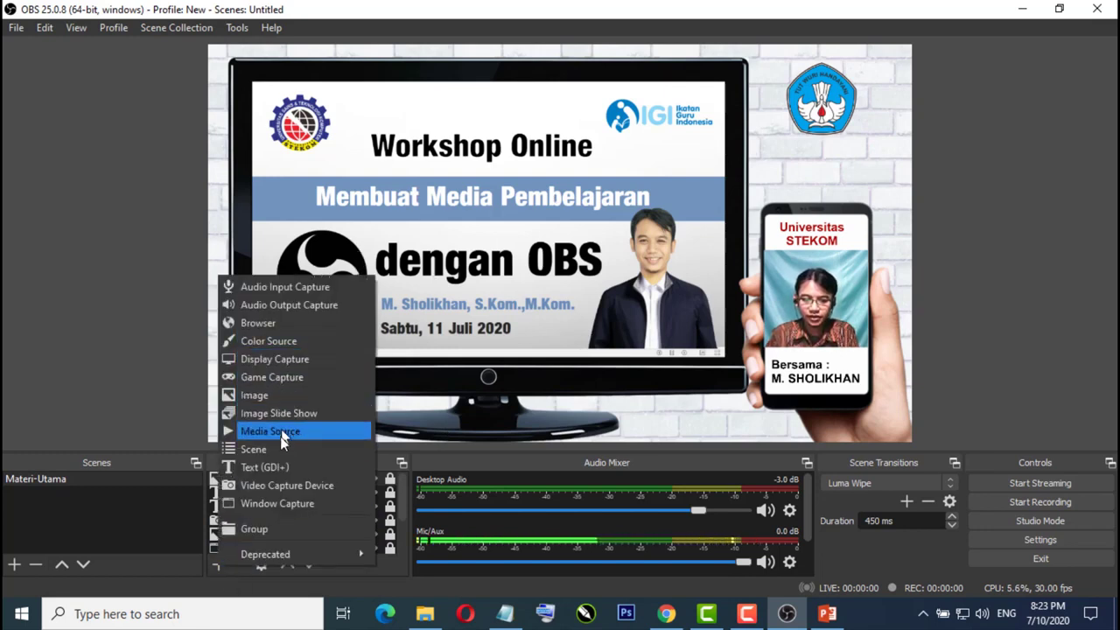
click(280, 465)
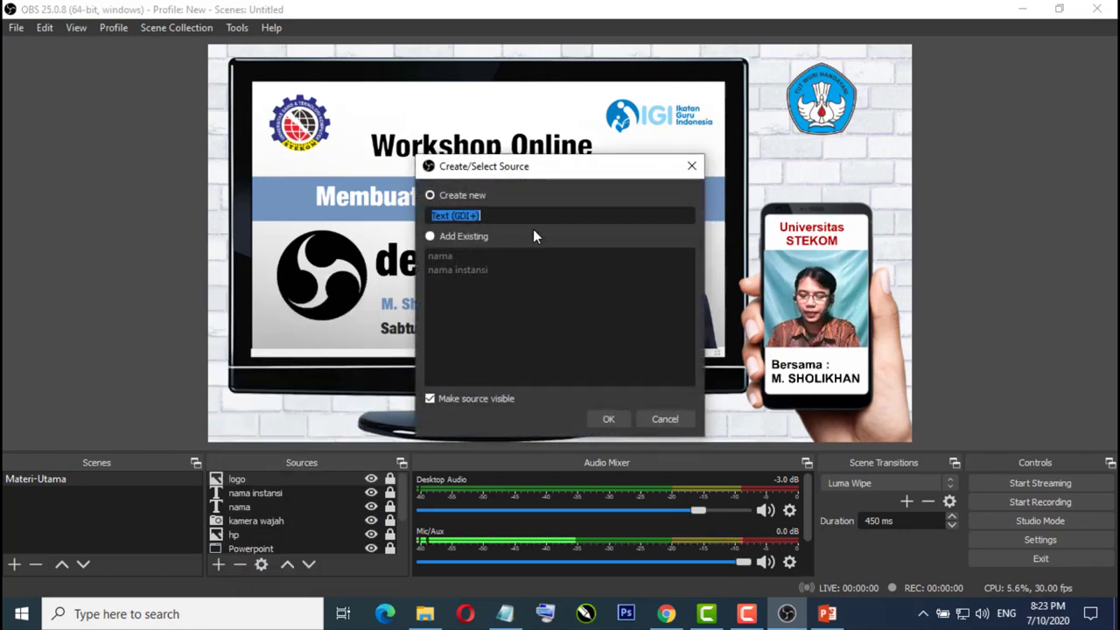
text(judul 2)
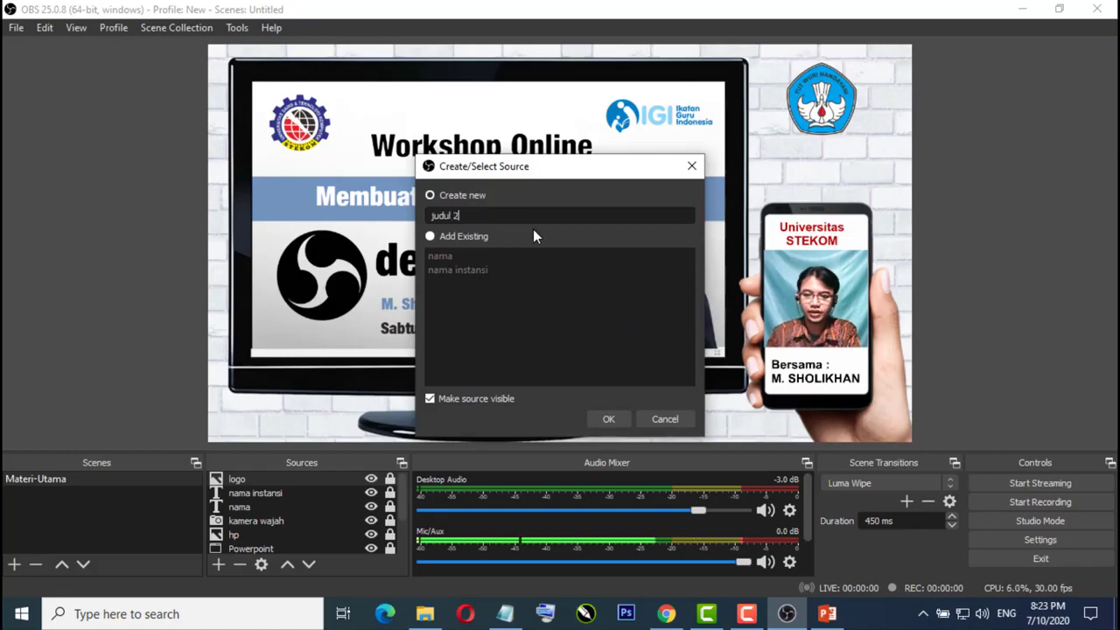
click(610, 420)
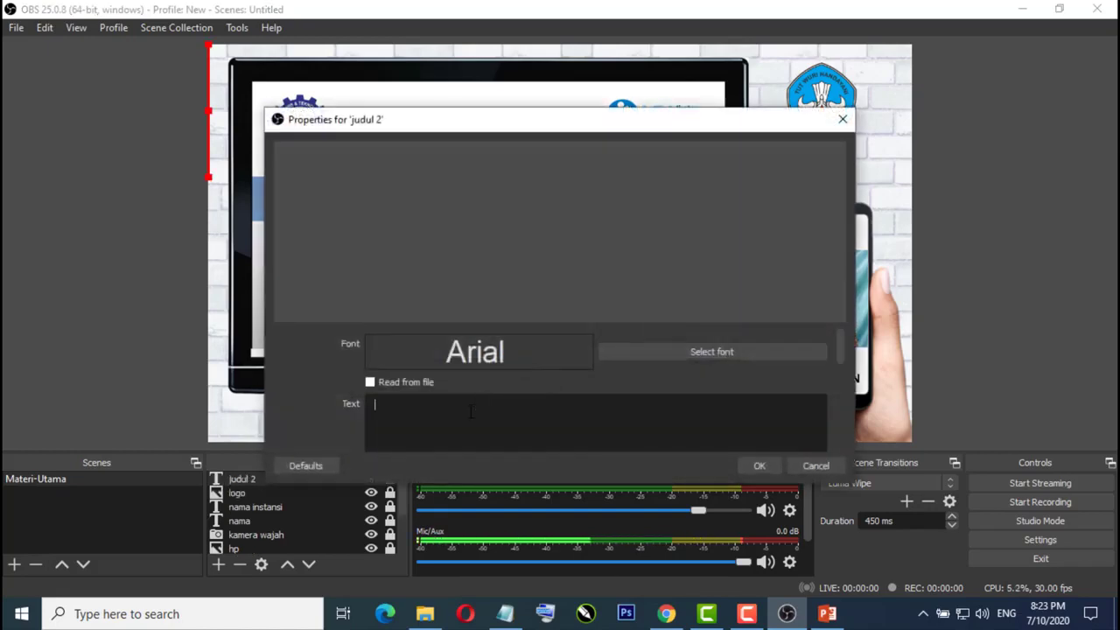
- Enter "Pembelajaran" and "Jarak Jauh" on two lines as the judul 2 text and set its font to Arial Bold, size 36
text(Pembelajaran)
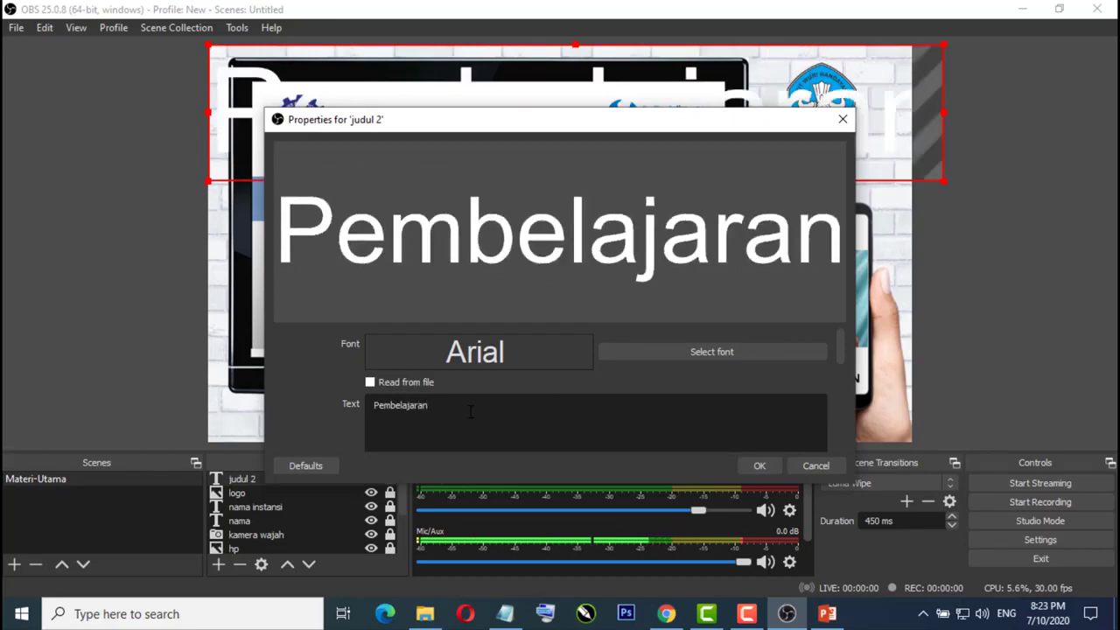
key(Return)
text(Jarak Jauh)
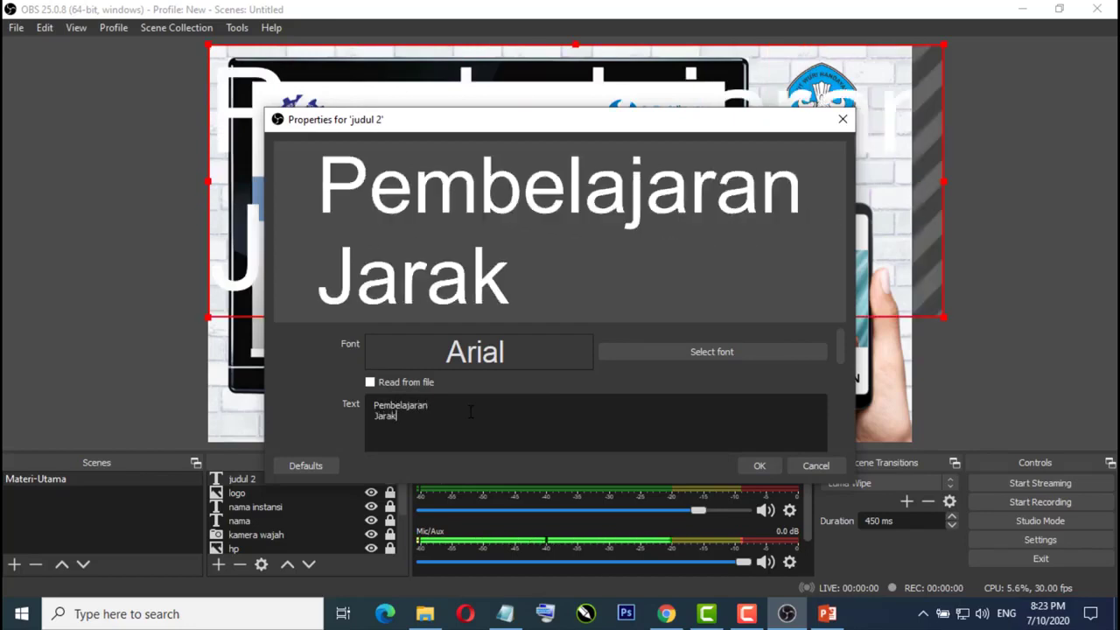
click(690, 349)
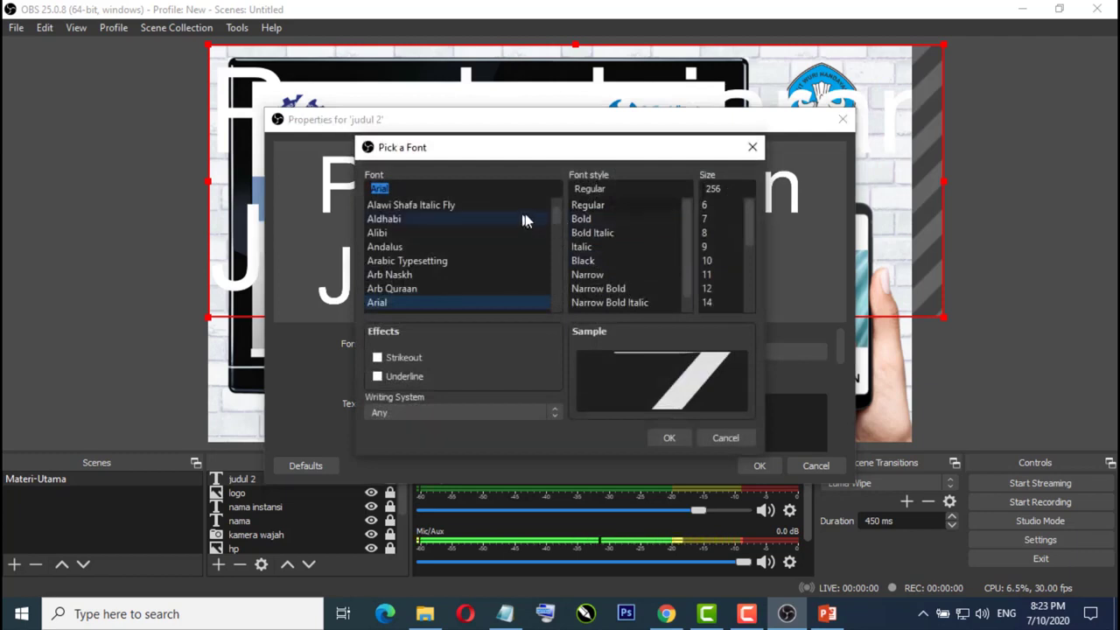
click(586, 223)
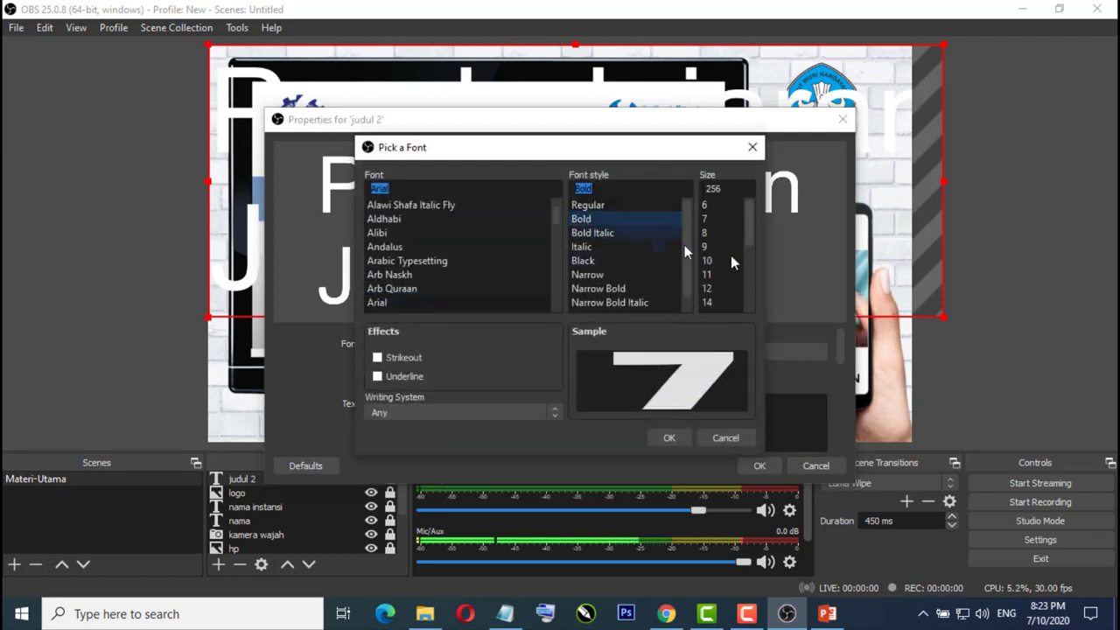
drag(749, 227, 741, 279)
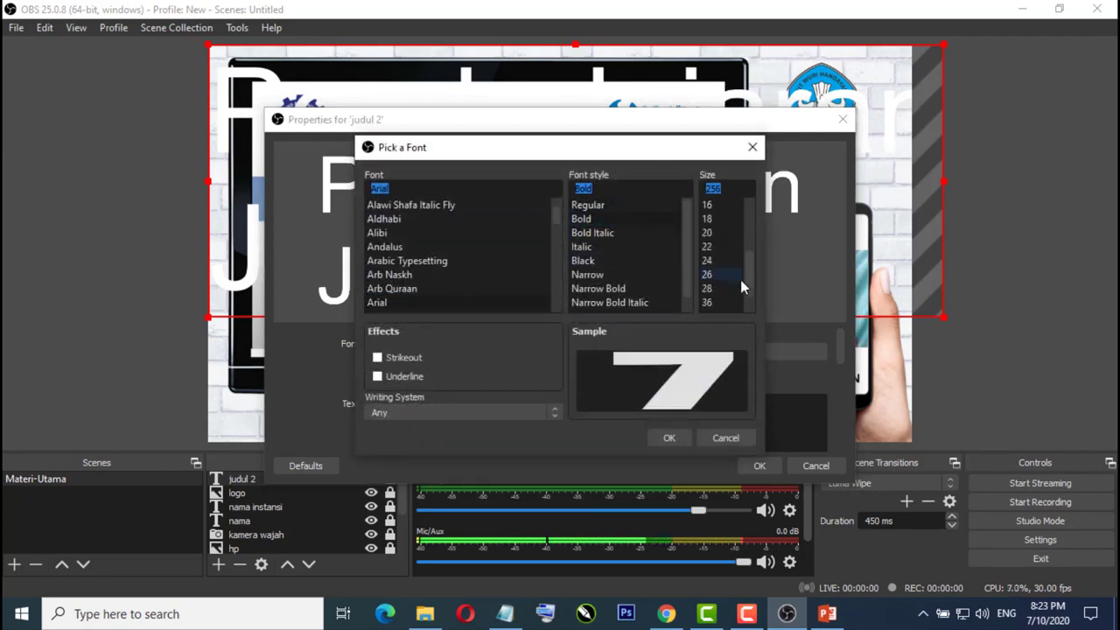
click(707, 303)
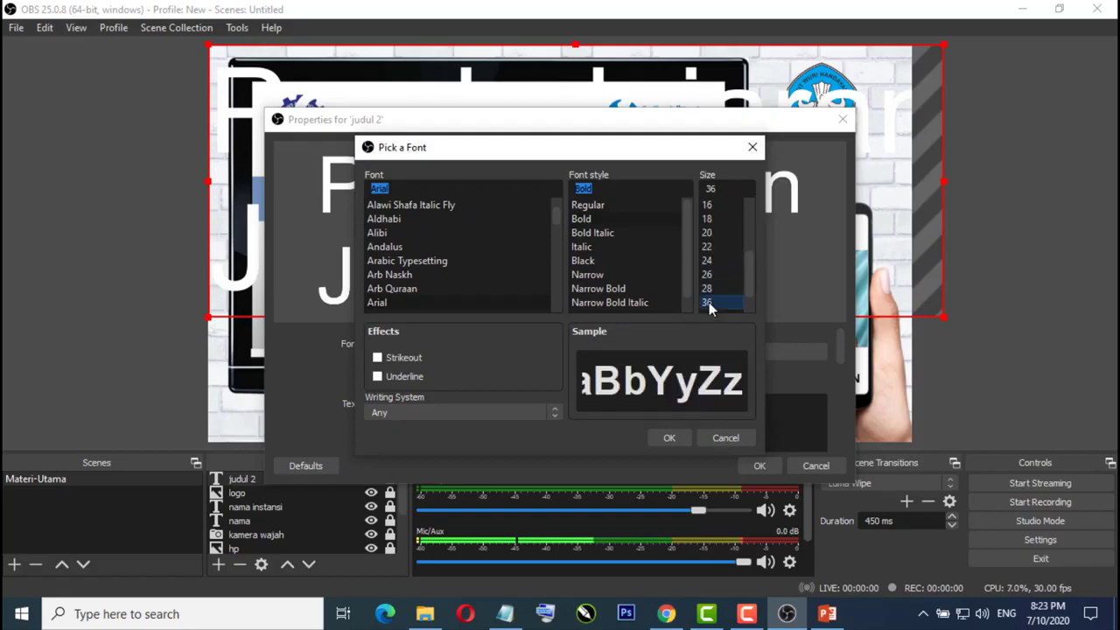
click(670, 437)
- Set the judul 2 text's color to dark blue (#000061)
scroll(673, 415, down, 3)
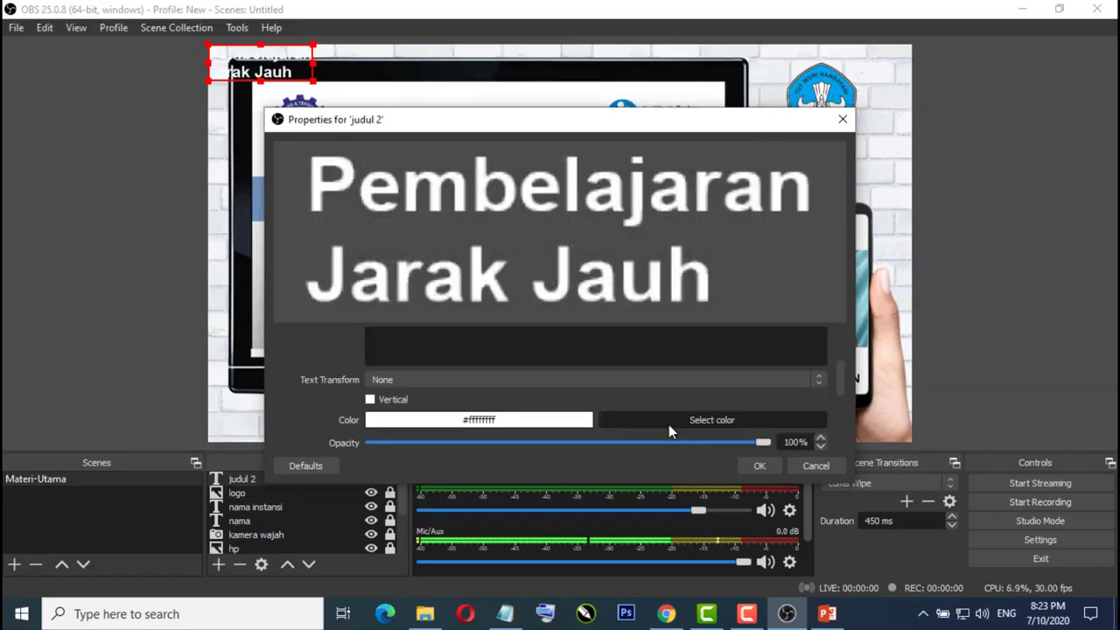
click(669, 424)
click(366, 221)
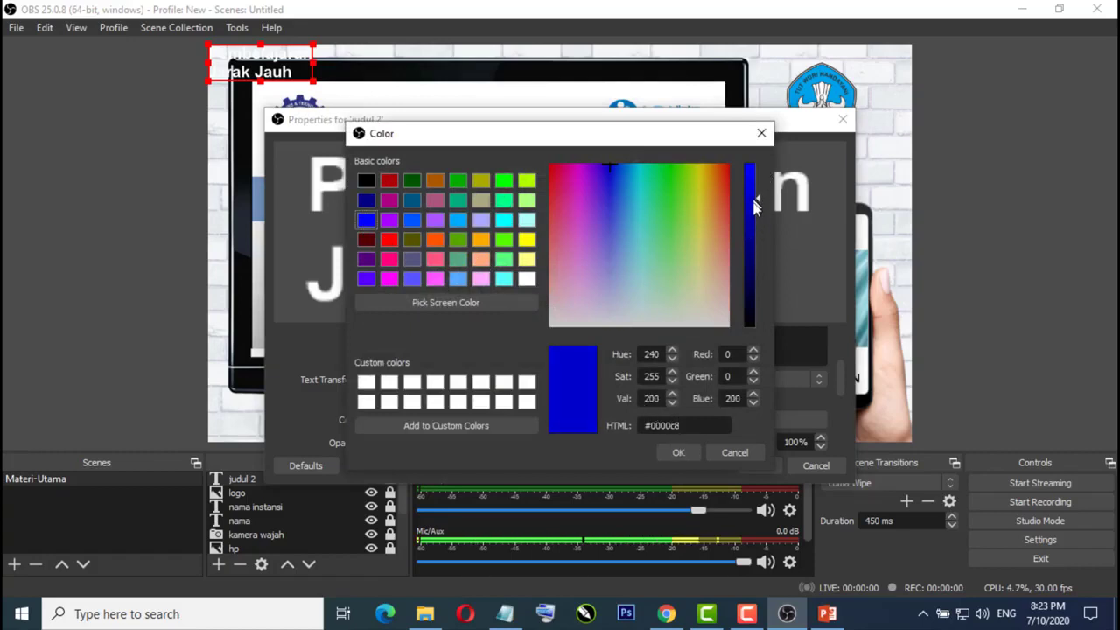
click(675, 452)
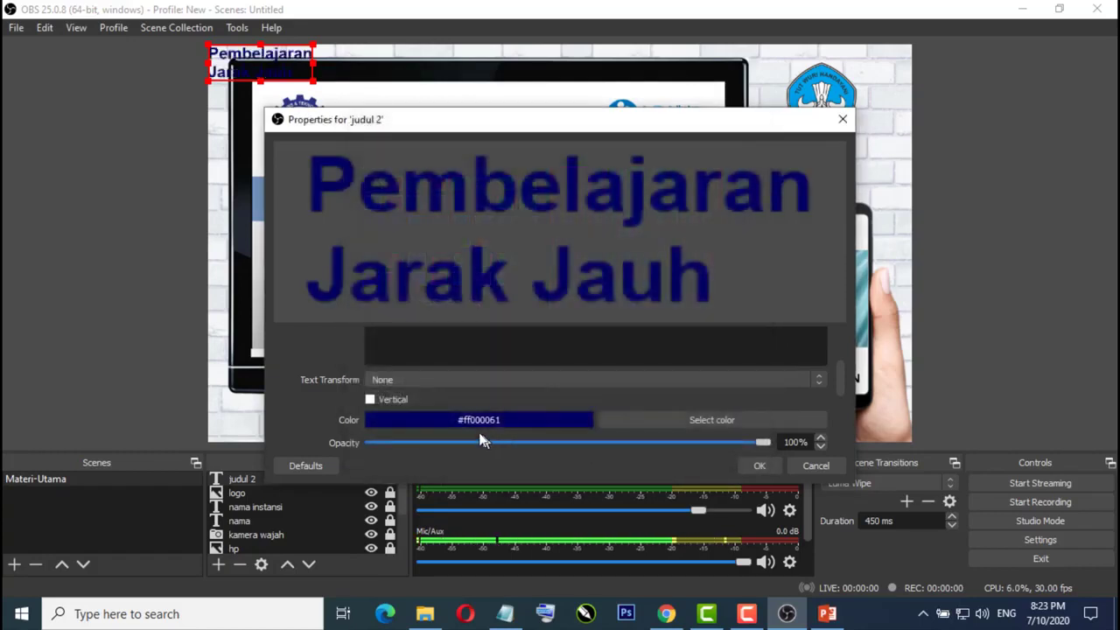
- Set the judul 2 text's alignment to Center and apply its properties
scroll(509, 447, down, 1)
scroll(509, 446, down, 1)
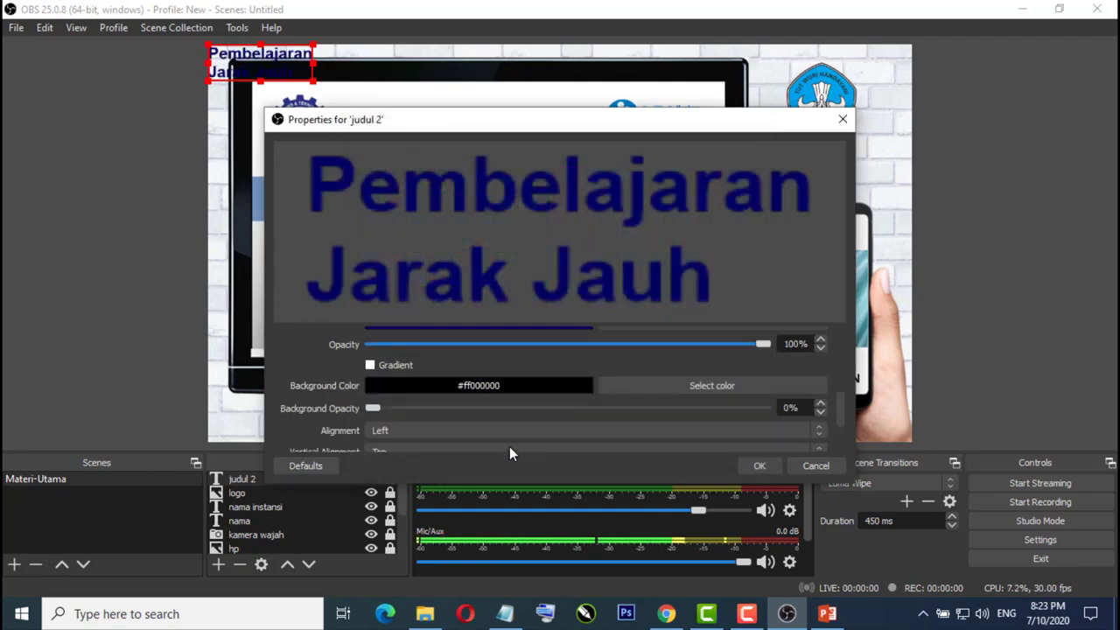
scroll(509, 447, down, 1)
click(444, 383)
click(440, 404)
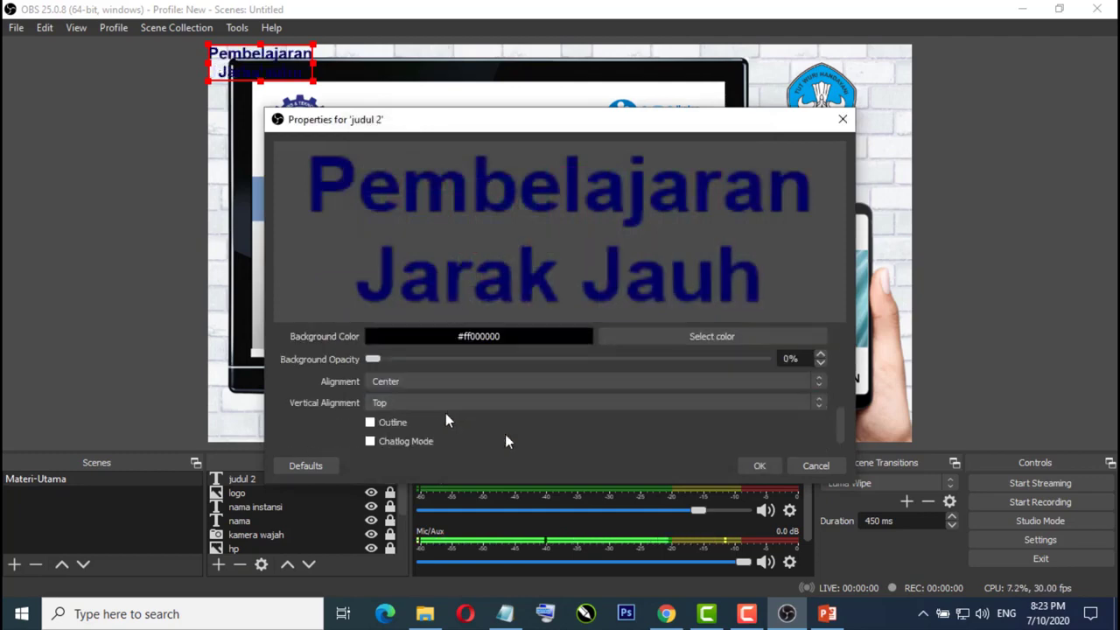
click(759, 468)
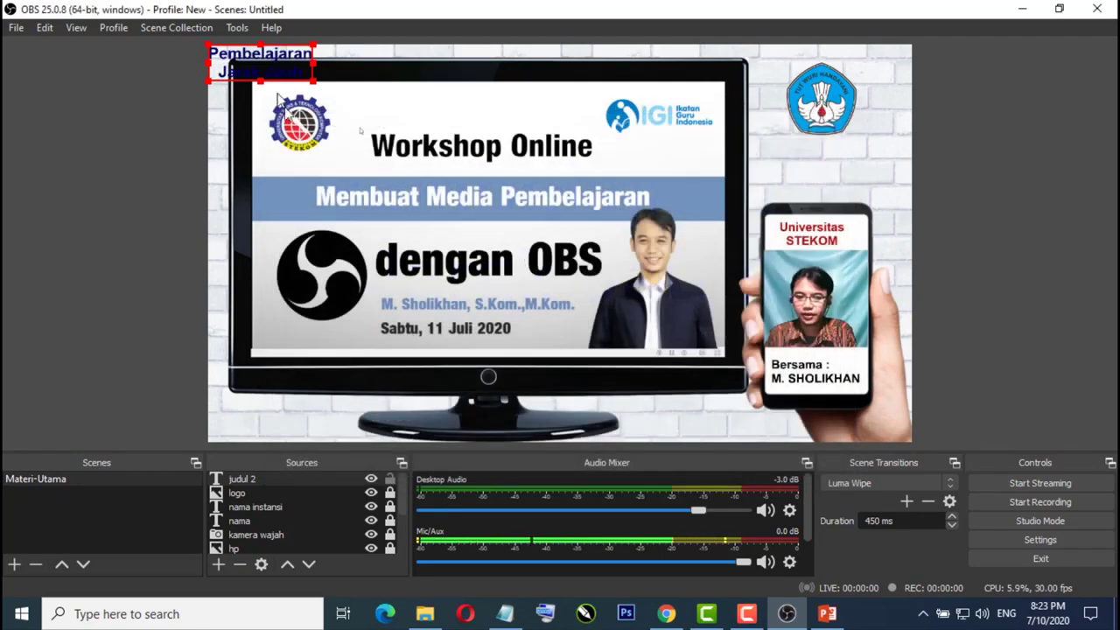
- Move the judul 2 text into the space between the logo and the phone and lock its source
drag(270, 67, 862, 178)
click(389, 479)
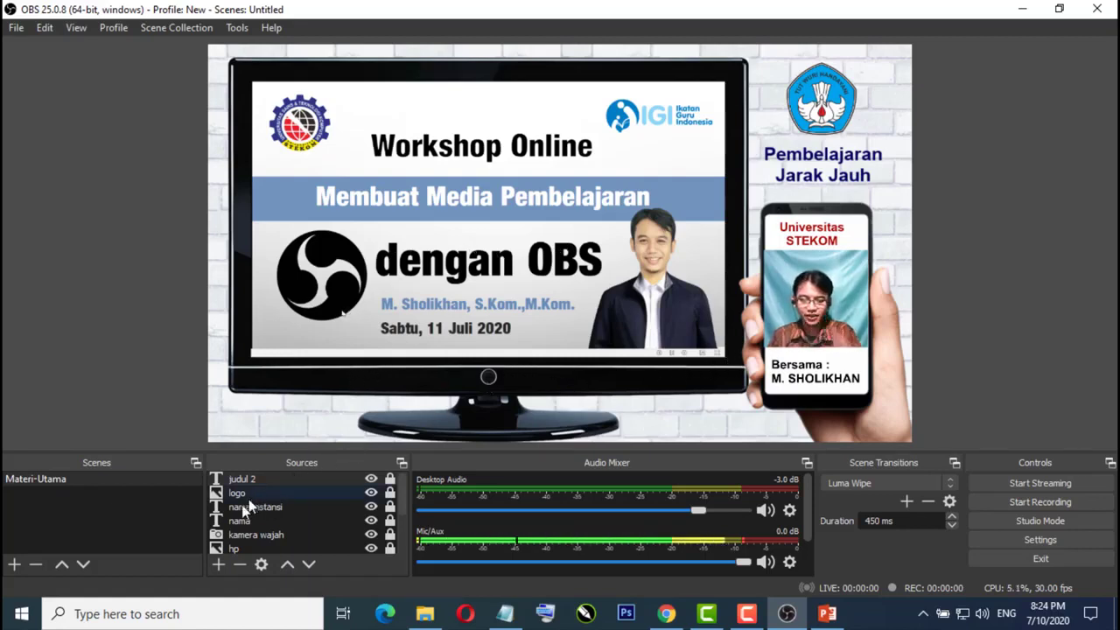
- Add a new Text (GDI+) source named judul bawah to the scene
click(218, 564)
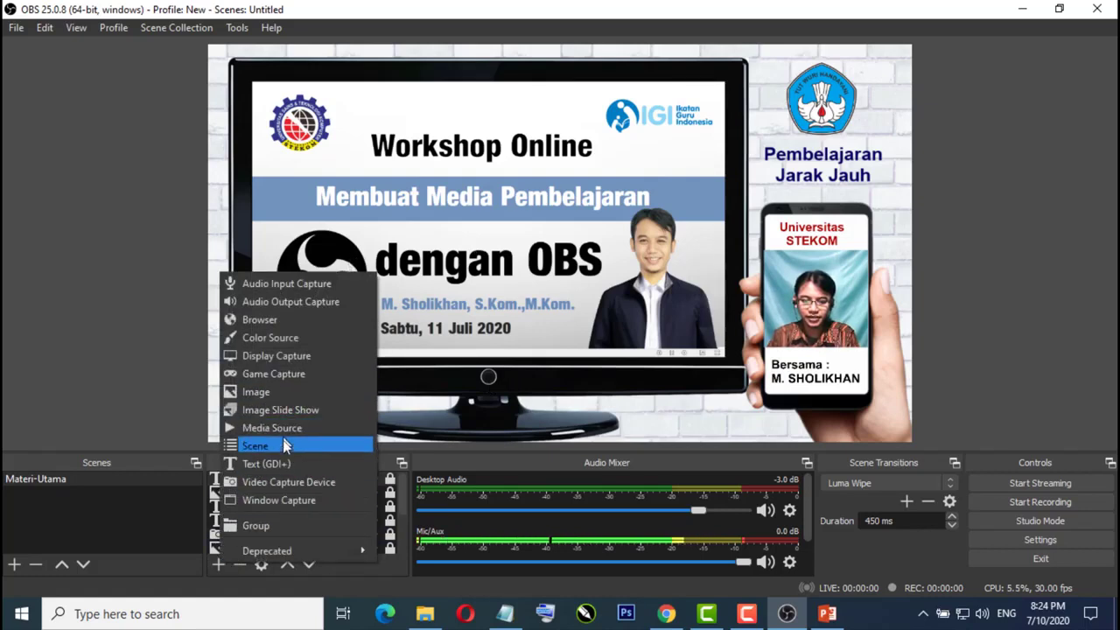
click(281, 464)
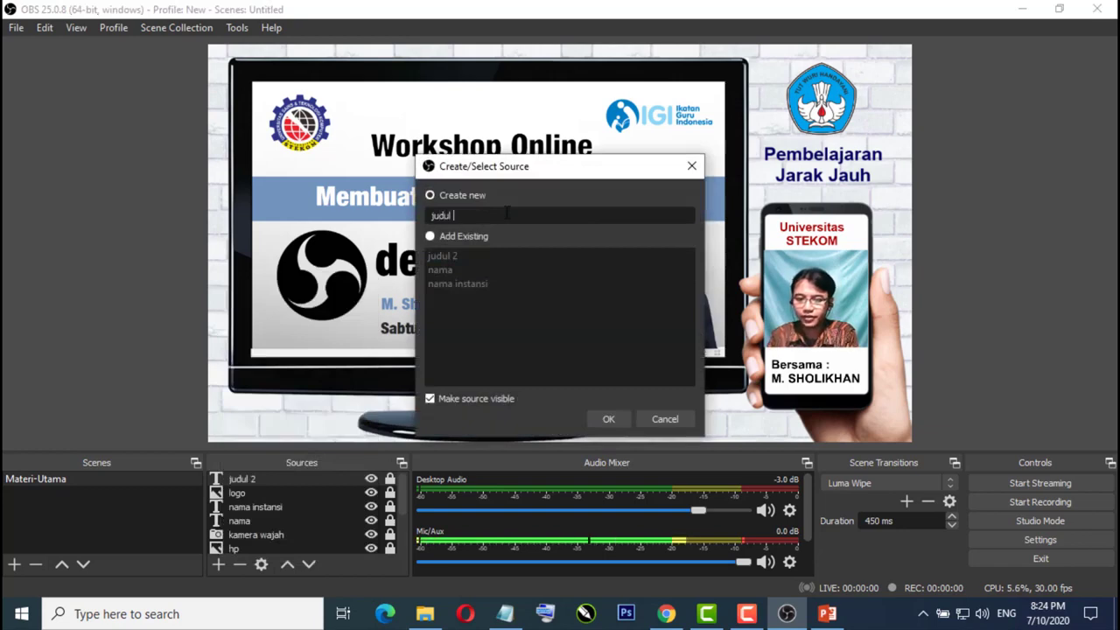
click(612, 418)
- Enter "Pembuatan Media Pembelajaran Menggunakan OBS" as the judul bawah text
text(P)
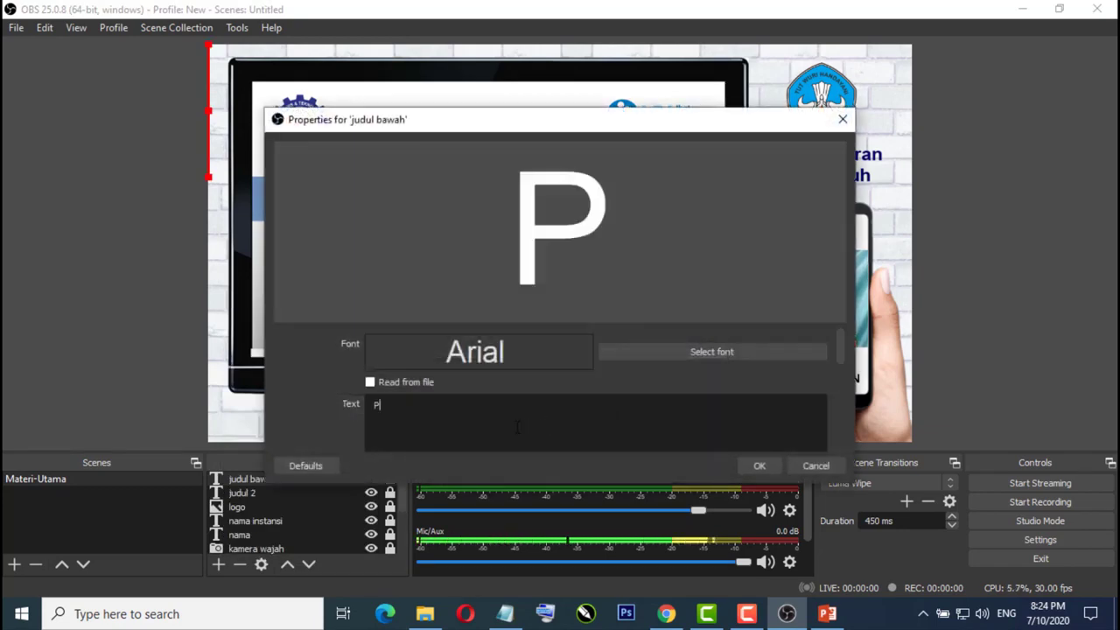
text(embelajran)
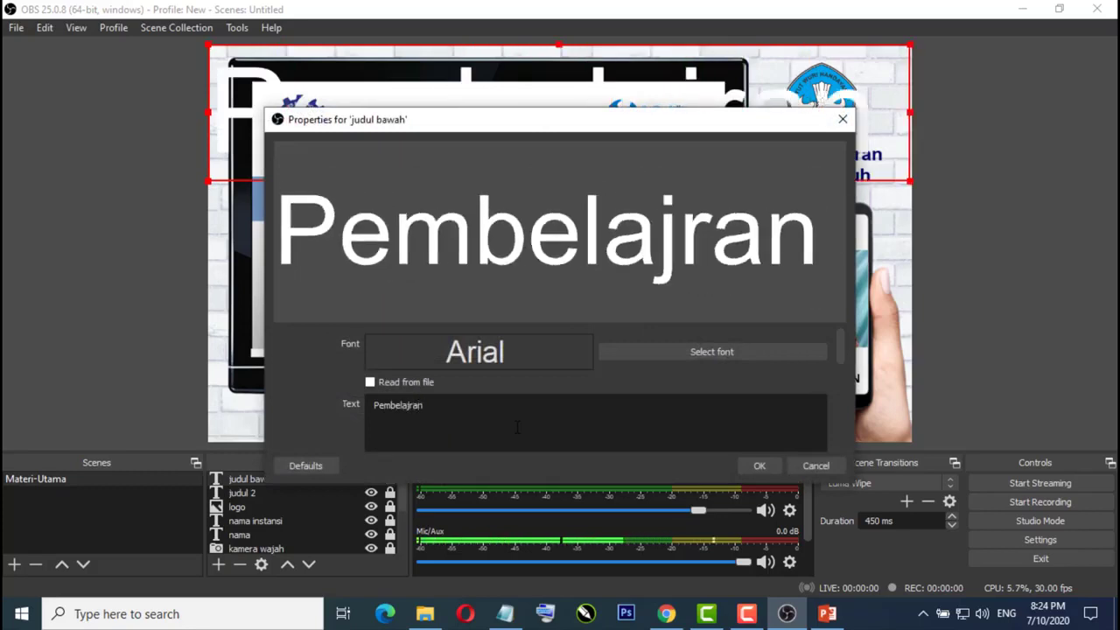
key(BackSpace)
key(BackSpace)
key(BackSpace)
text(ara)
key(BackSpace)
key(BackSpace)
key(BackSpace)
key(BackSpace)
key(BackSpace)
key(BackSpace)
key(BackSpace)
key(BackSpace)
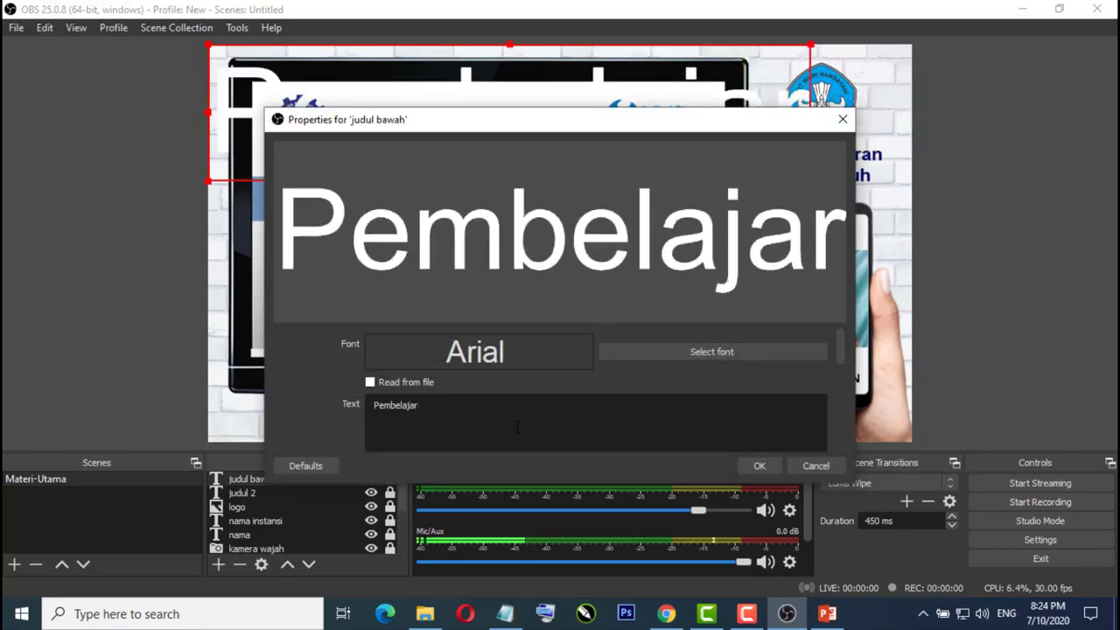
text(buata)
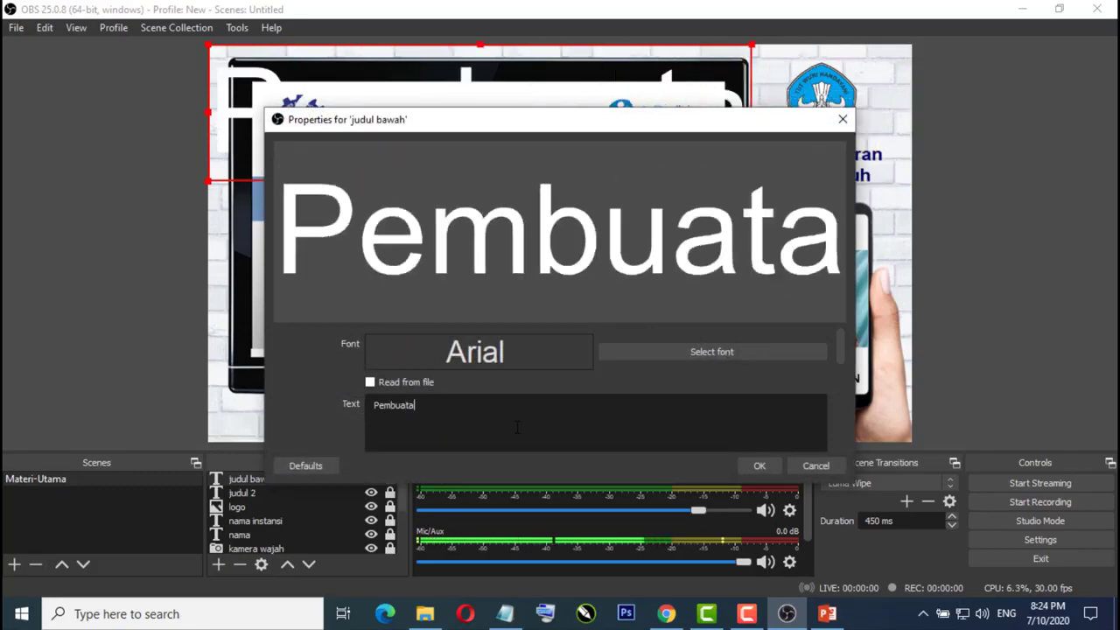
text(n Media Pemb)
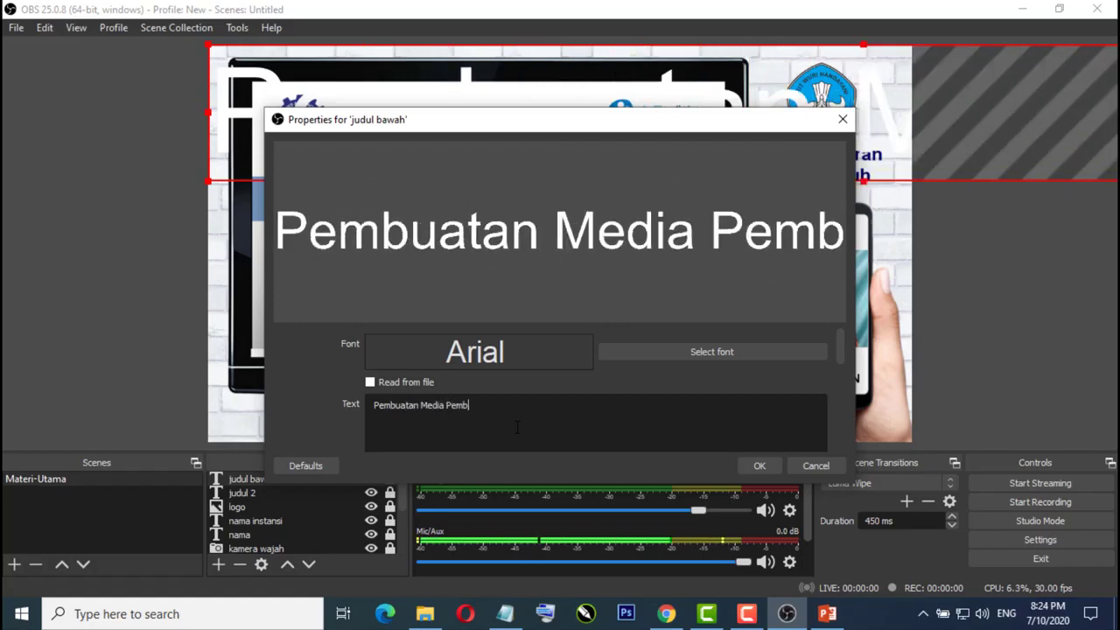
text(elajaran Menggu)
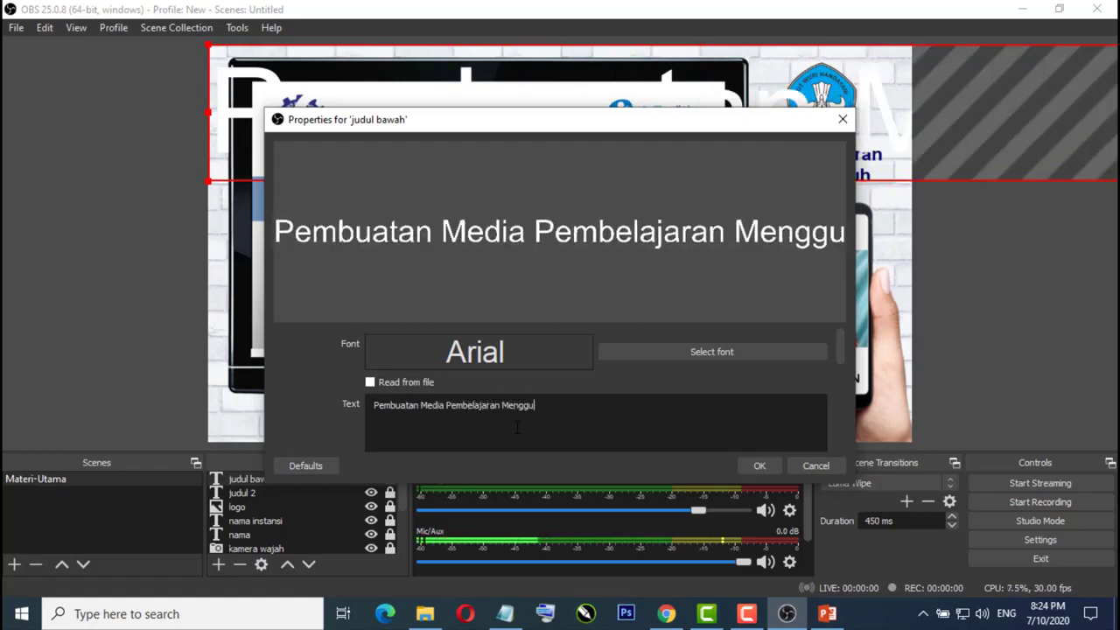
text(nakan OBS)
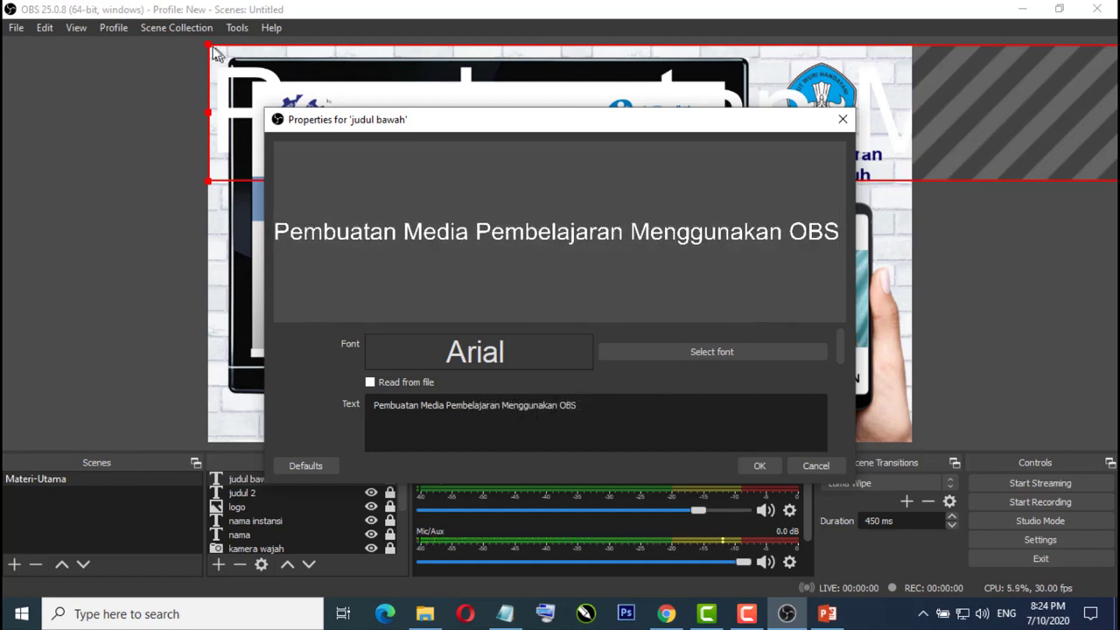
- Set the judul bawah text's font to Arial Bold, size 48
click(707, 348)
click(582, 219)
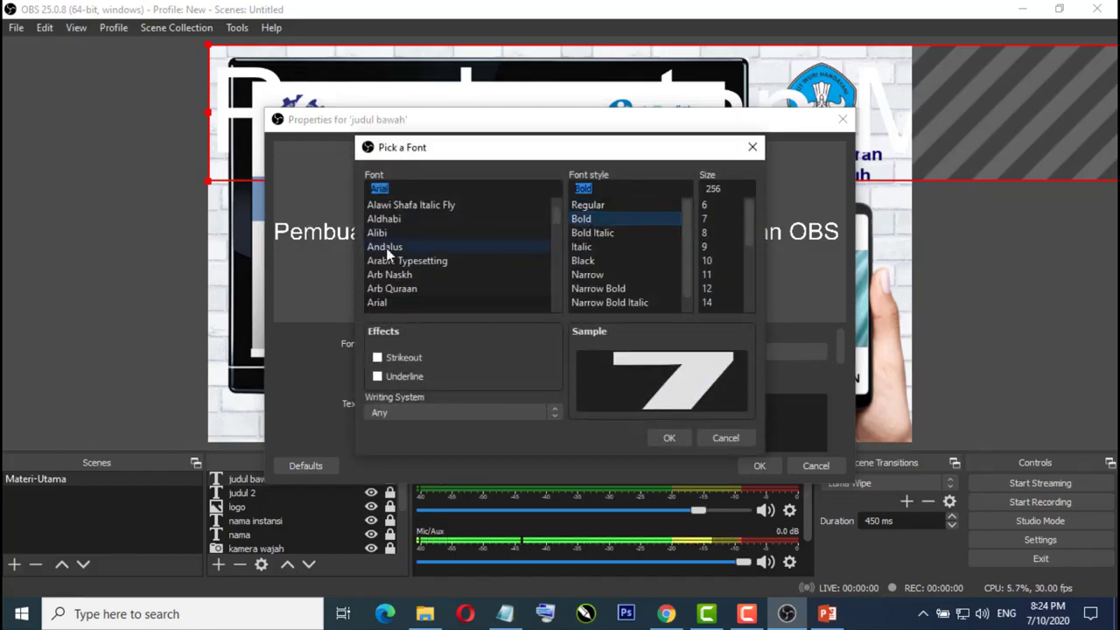
scroll(387, 279, down, 1)
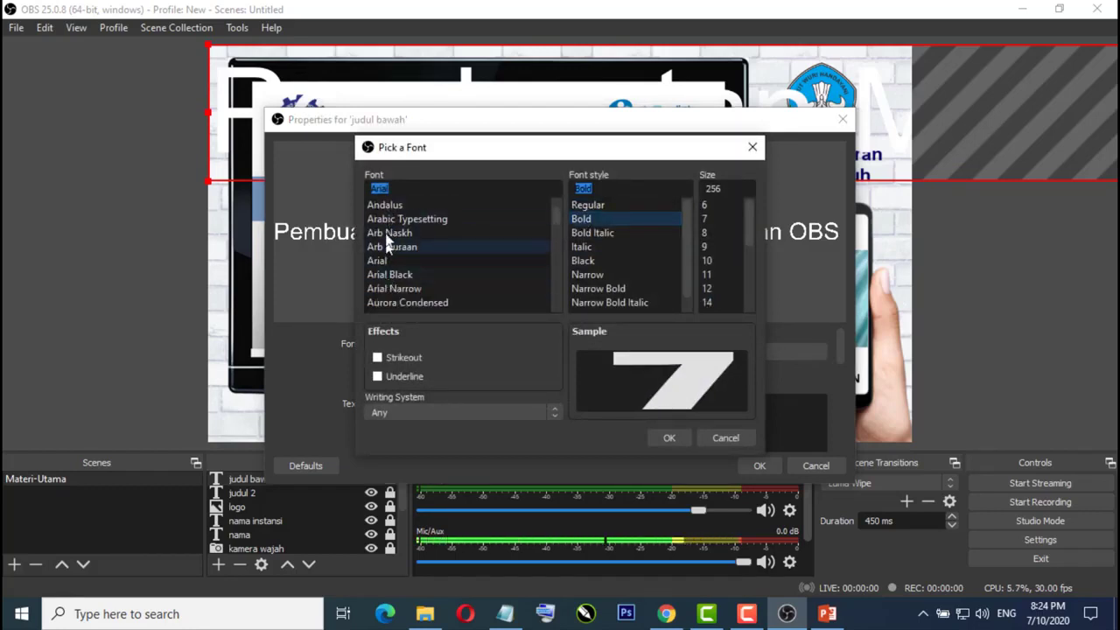
scroll(407, 245, up, 2)
scroll(413, 226, up, 1)
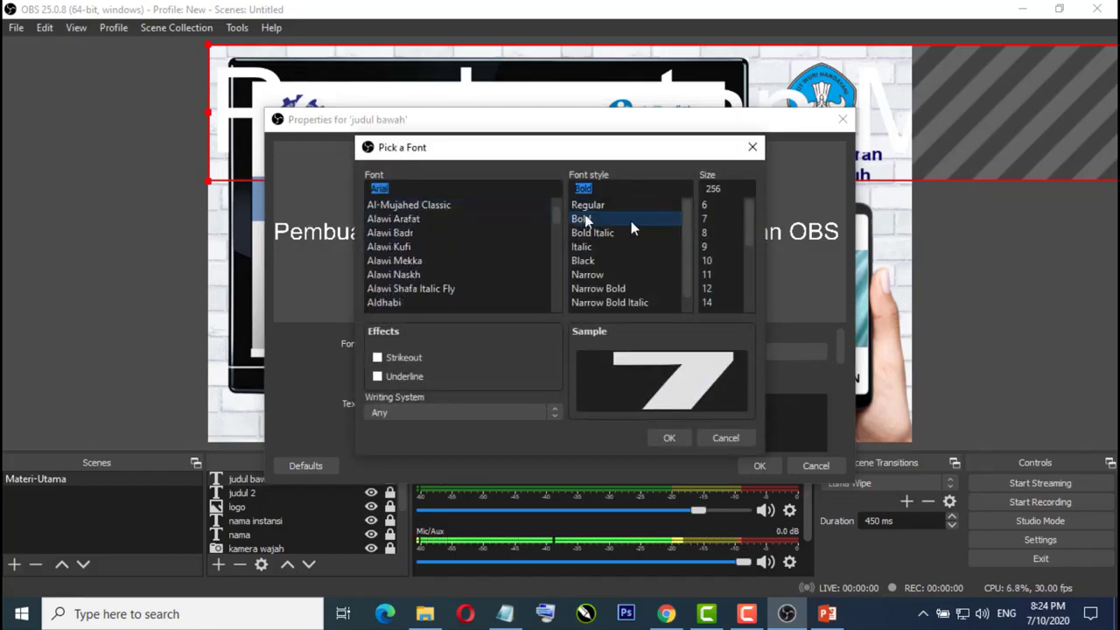
drag(752, 234, 750, 291)
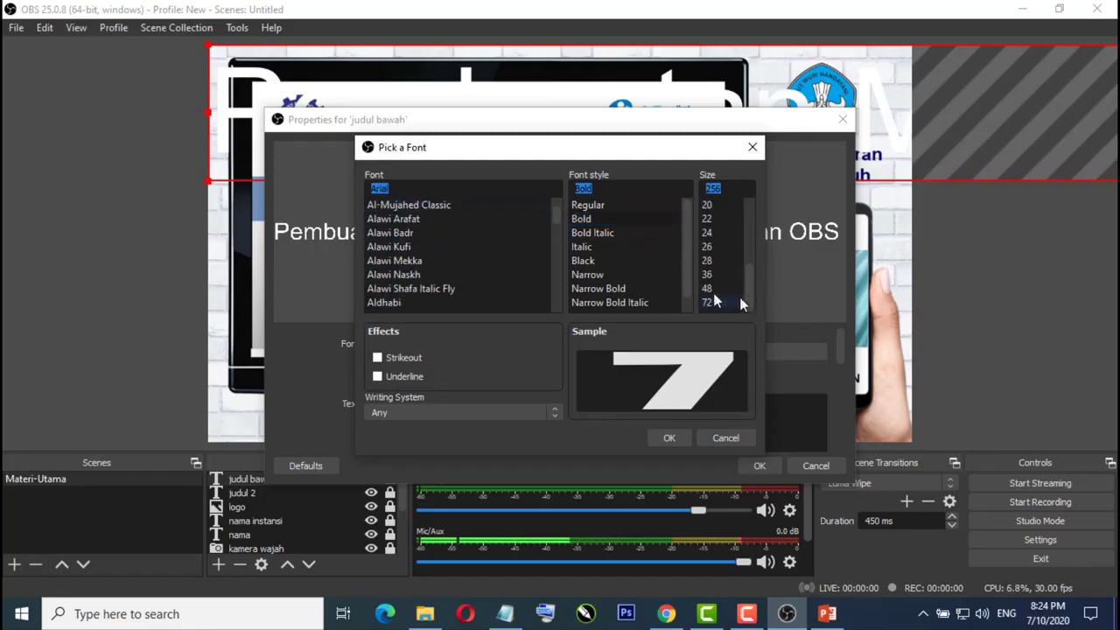
click(708, 294)
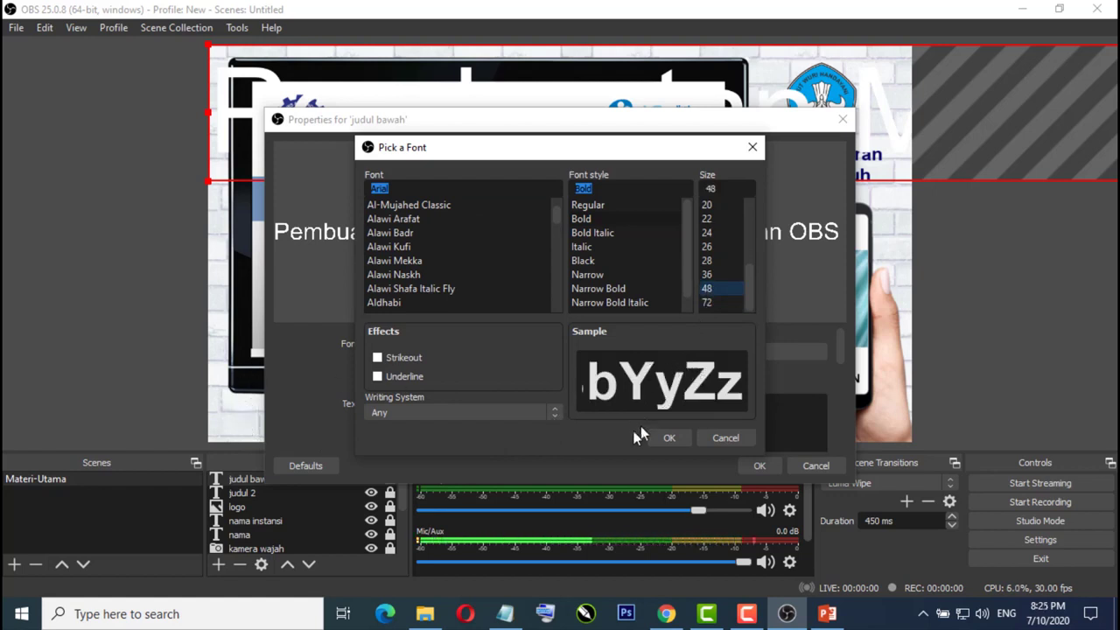
click(669, 438)
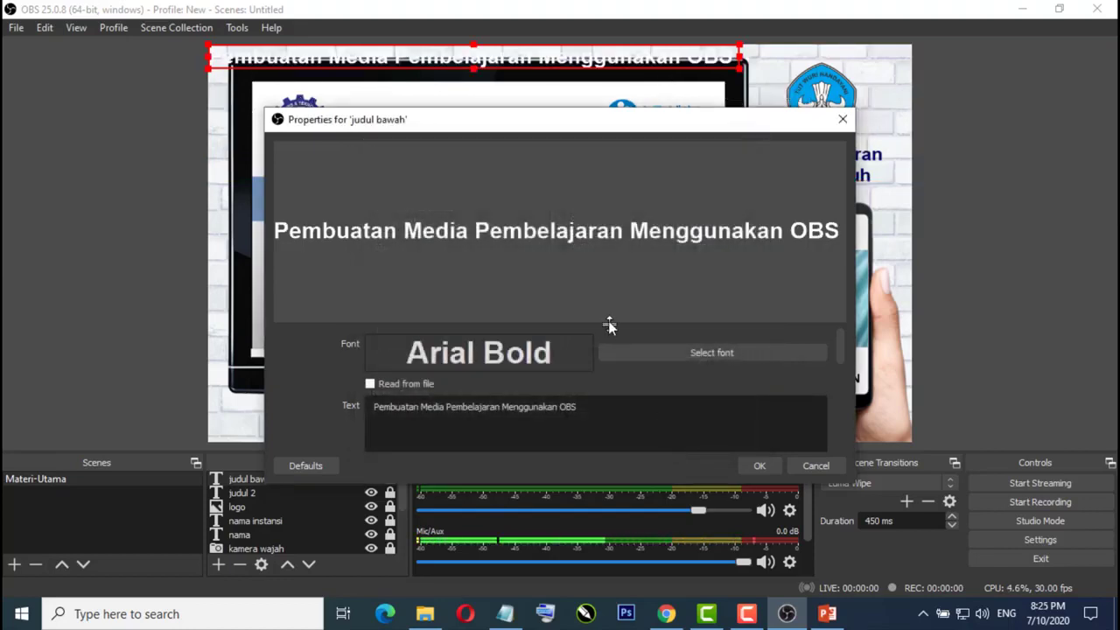
- Set the judul bawah text's background color to dark blue (#00007f)
scroll(600, 417, down, 3)
scroll(602, 419, down, 1)
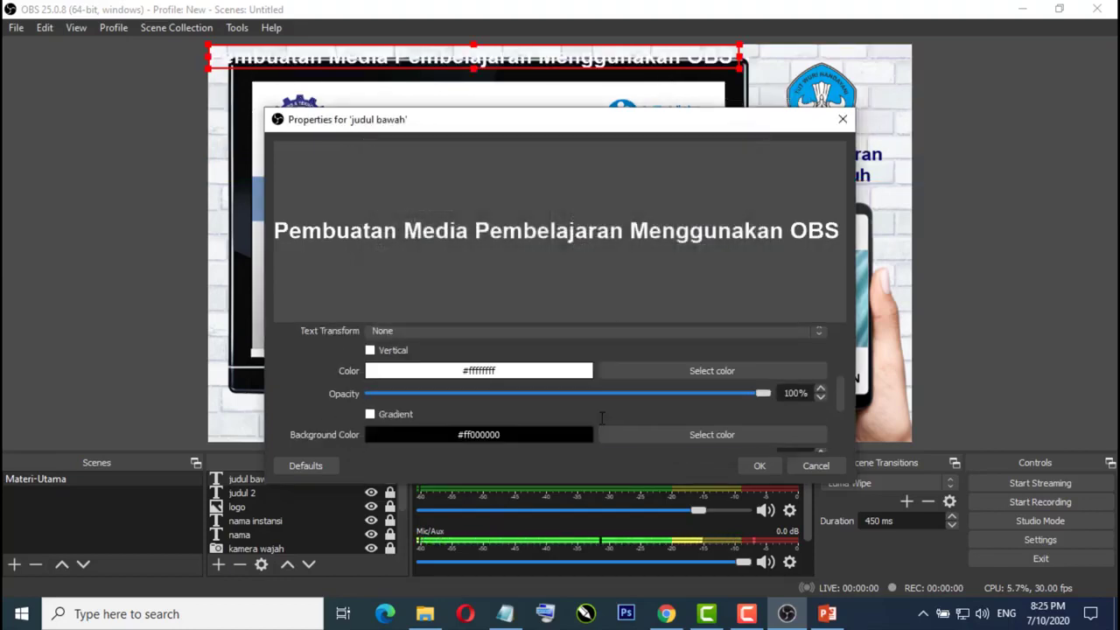
scroll(602, 420, down, 1)
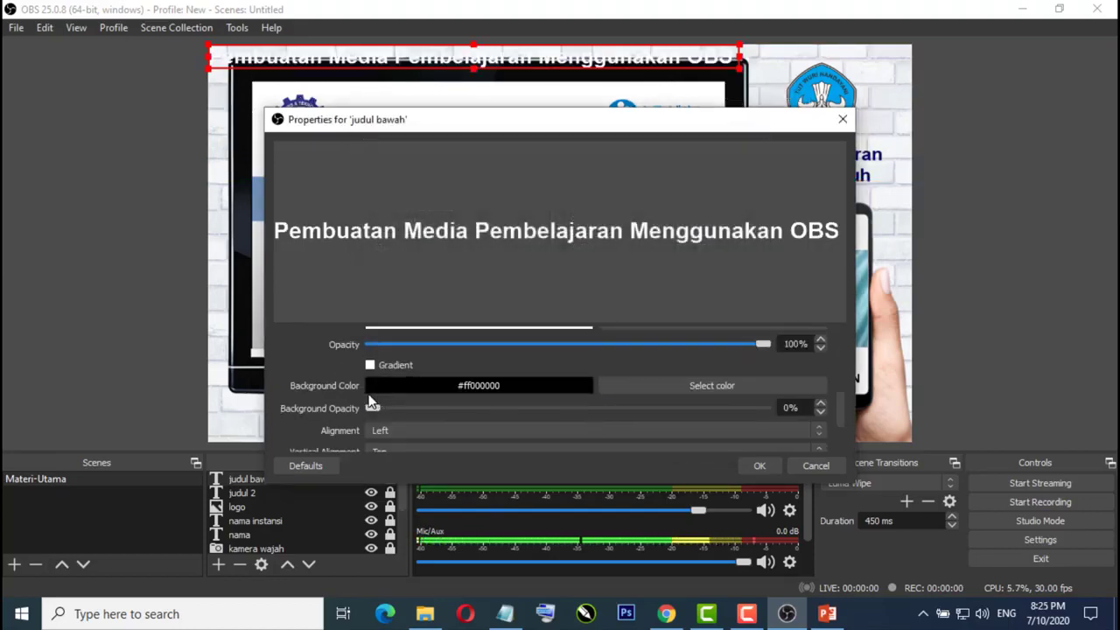
drag(469, 131, 651, 109)
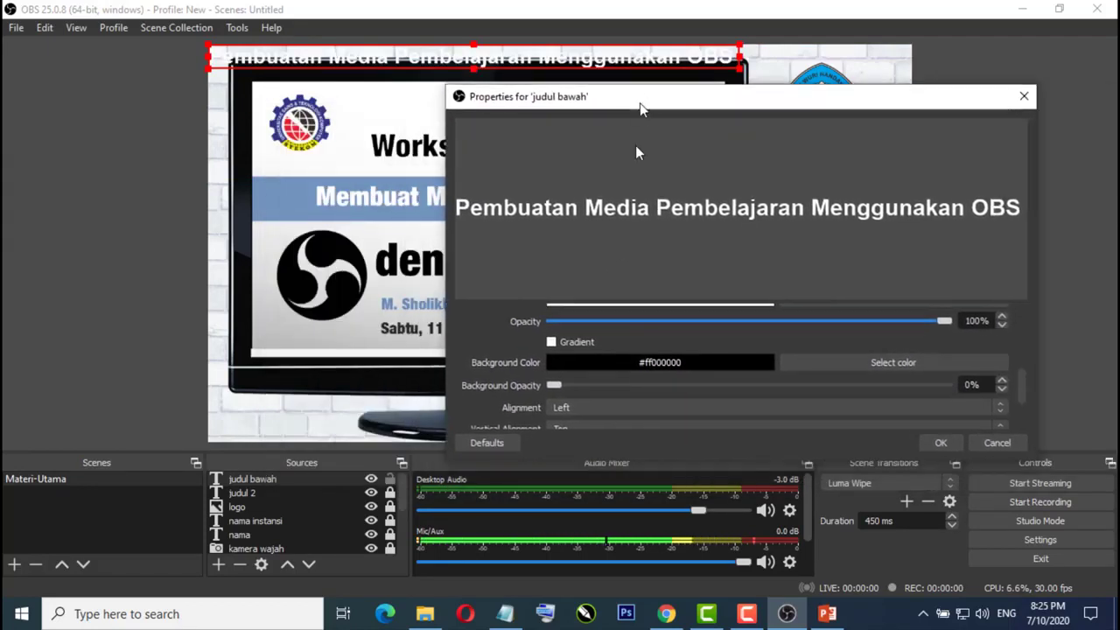
click(867, 364)
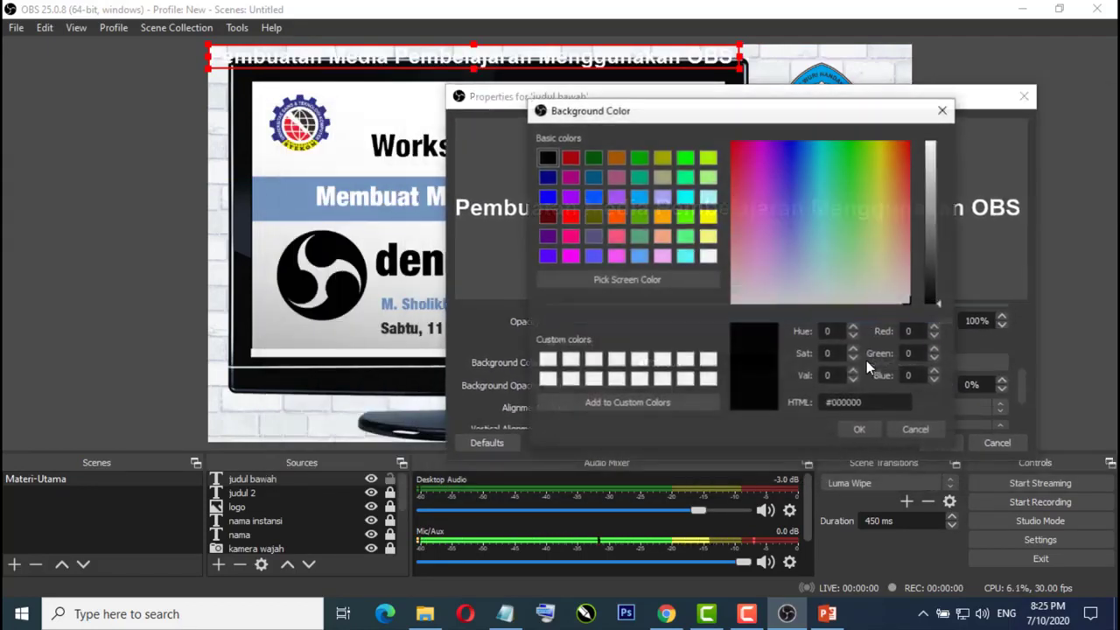
click(547, 177)
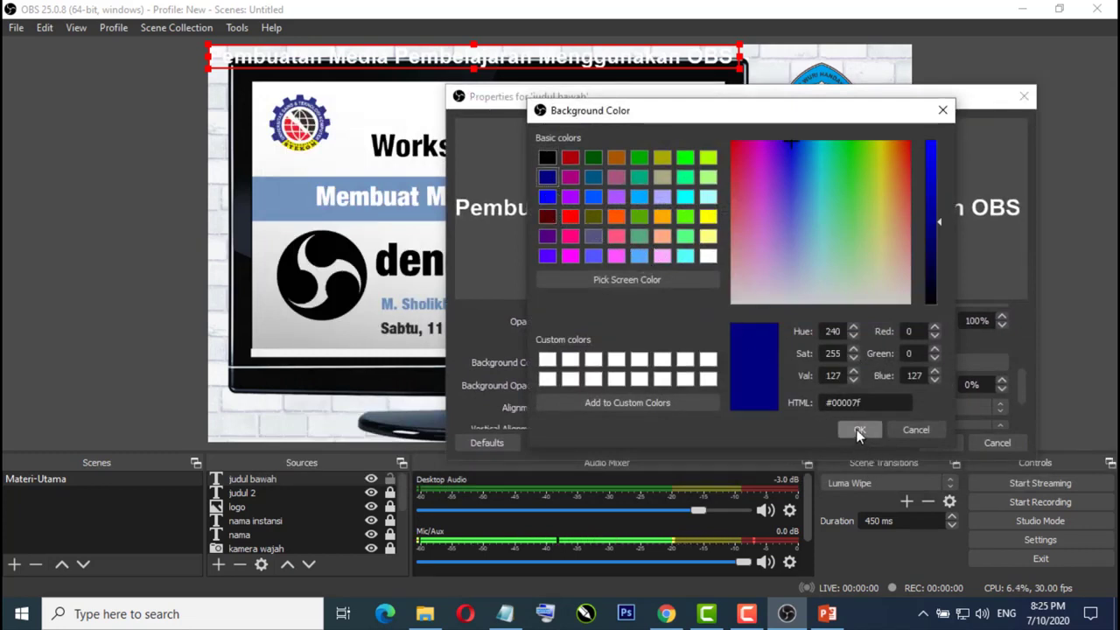
click(857, 432)
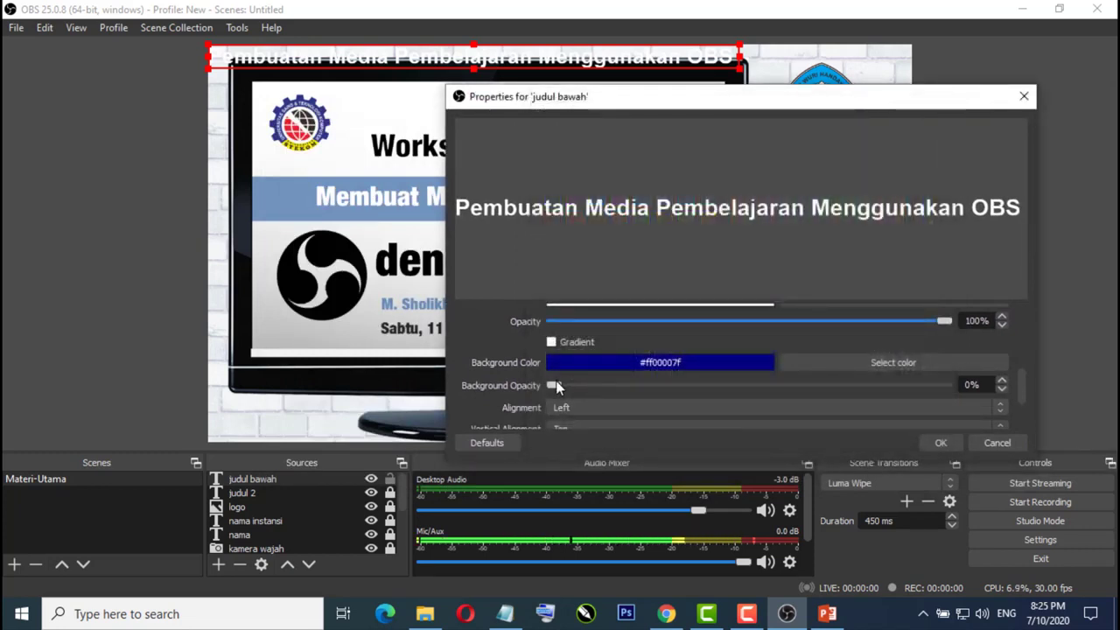
- Give the judul bawah text a black (#000000) background at 66% opacity and apply its properties
drag(557, 385, 816, 390)
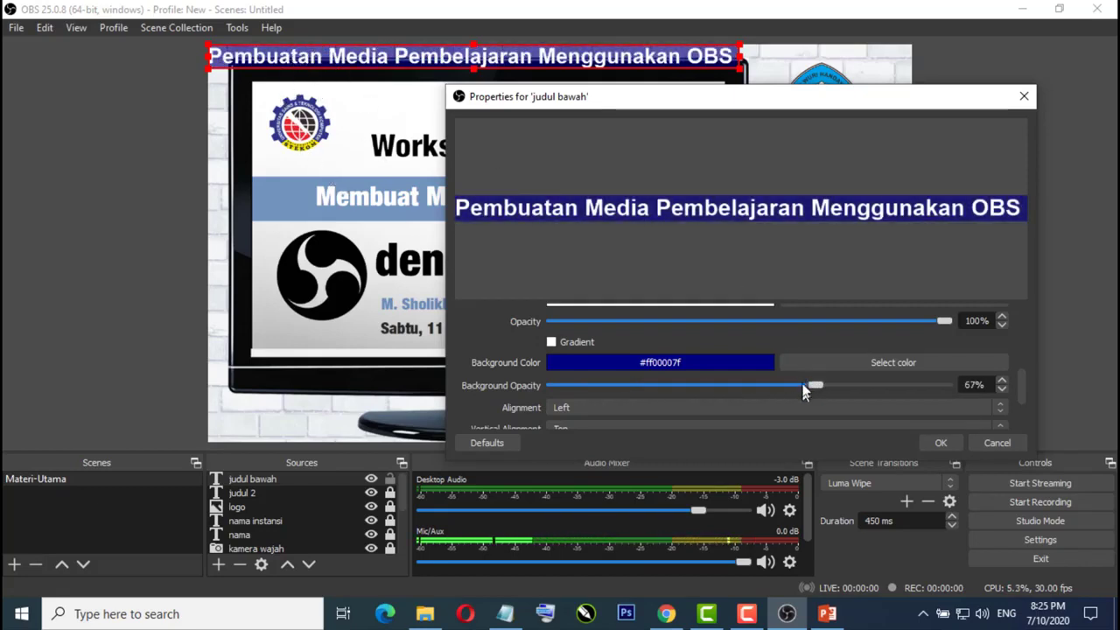
click(811, 364)
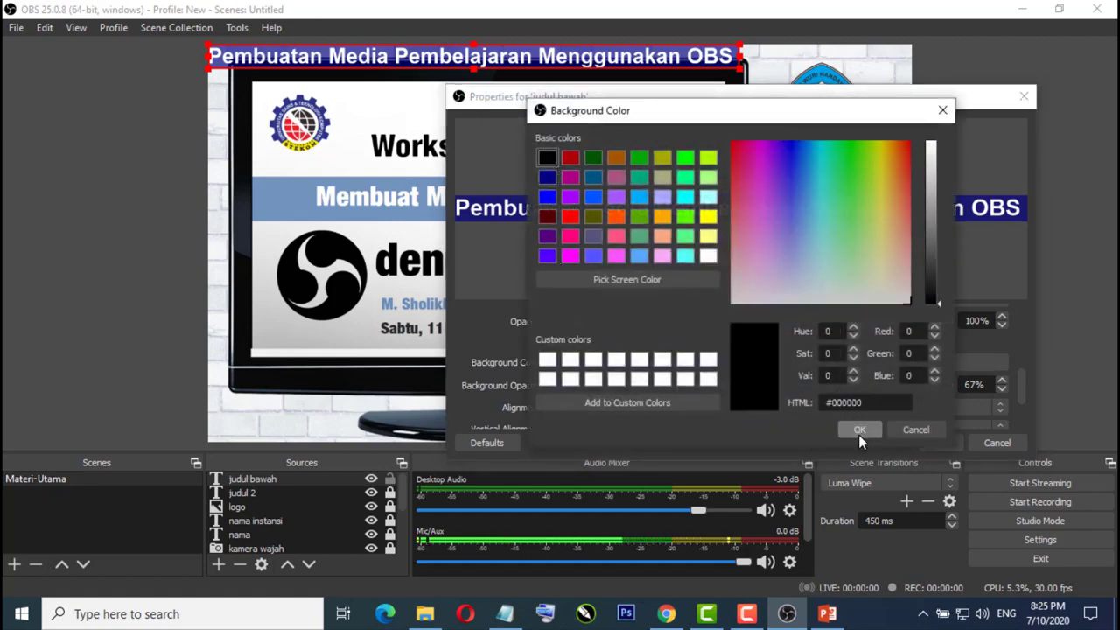
click(859, 433)
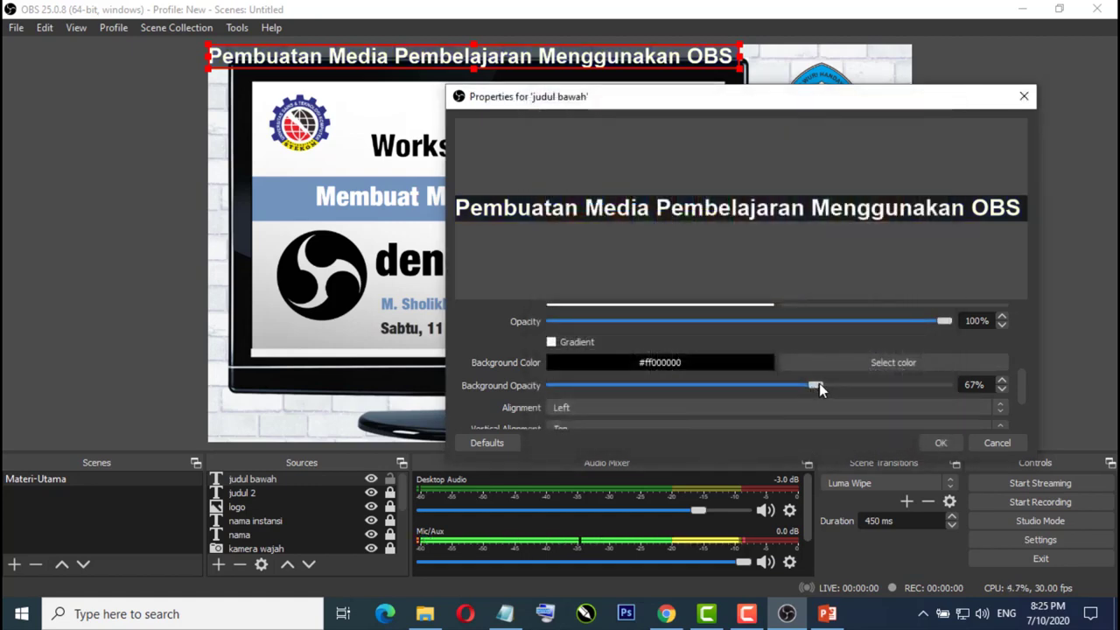
mouse_move(819, 385)
mouse_down()
mouse_move(881, 385)
mouse_move(709, 384)
mouse_move(842, 385)
mouse_move(783, 385)
mouse_move(817, 386)
mouse_up()
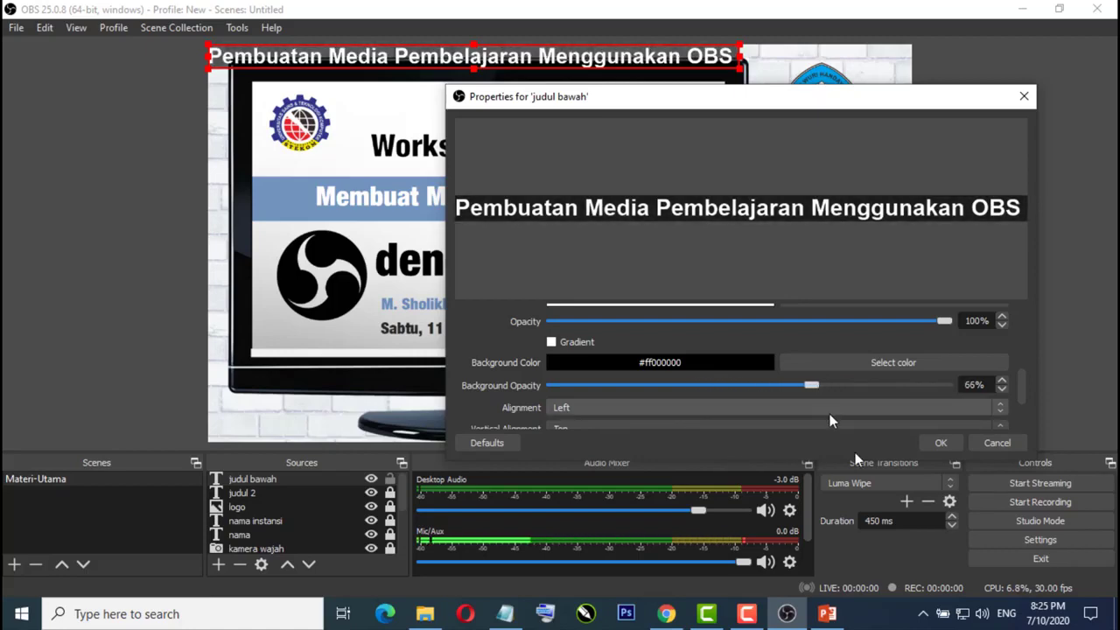
click(925, 443)
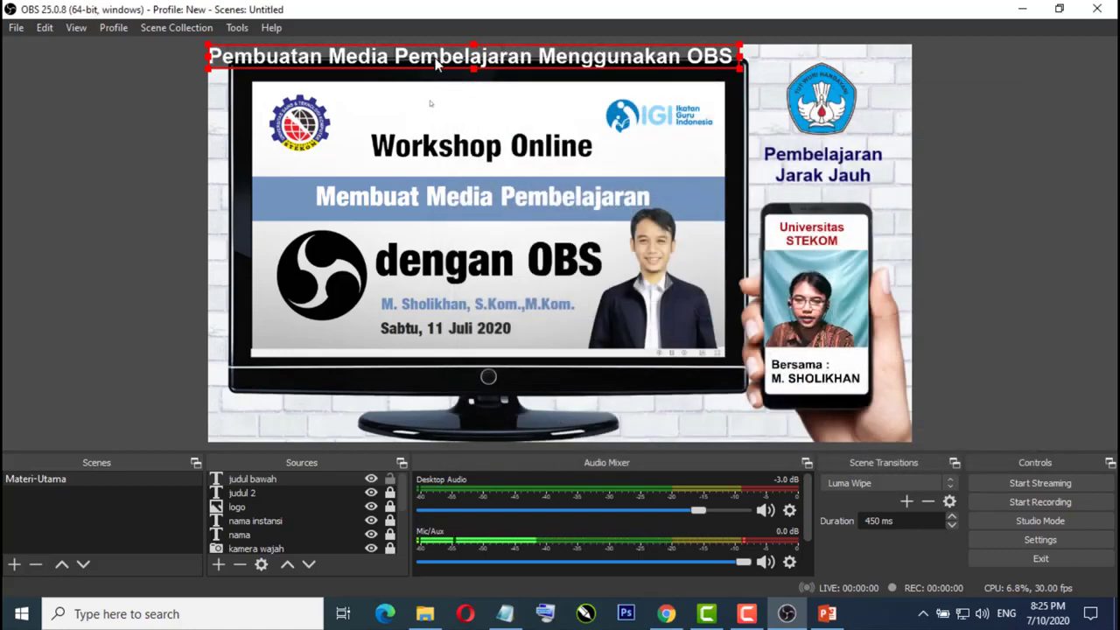
- Scale down and center the judul bawah title on the monitor's lower bezel, and lock its source
drag(438, 66, 474, 374)
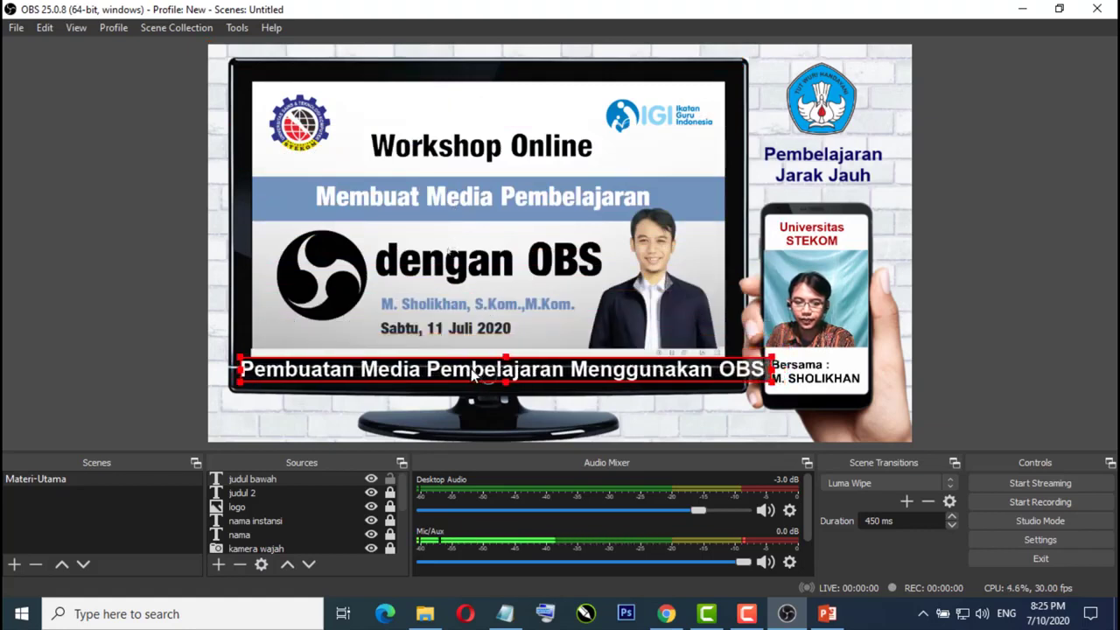
drag(774, 365, 701, 391)
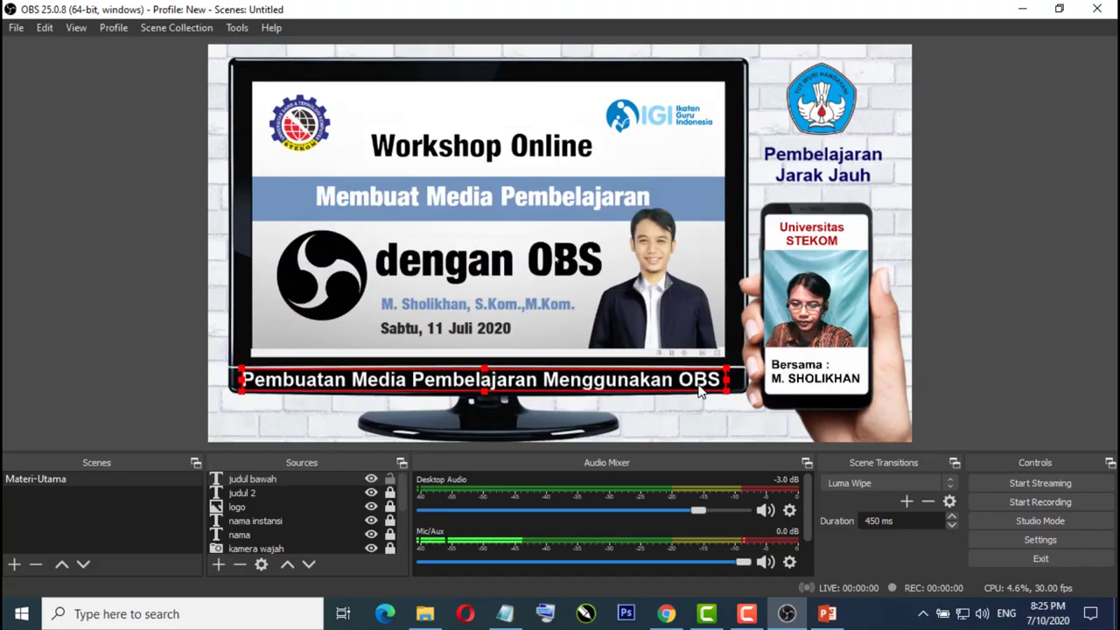
key(Up)
key(Up)
key(Up)
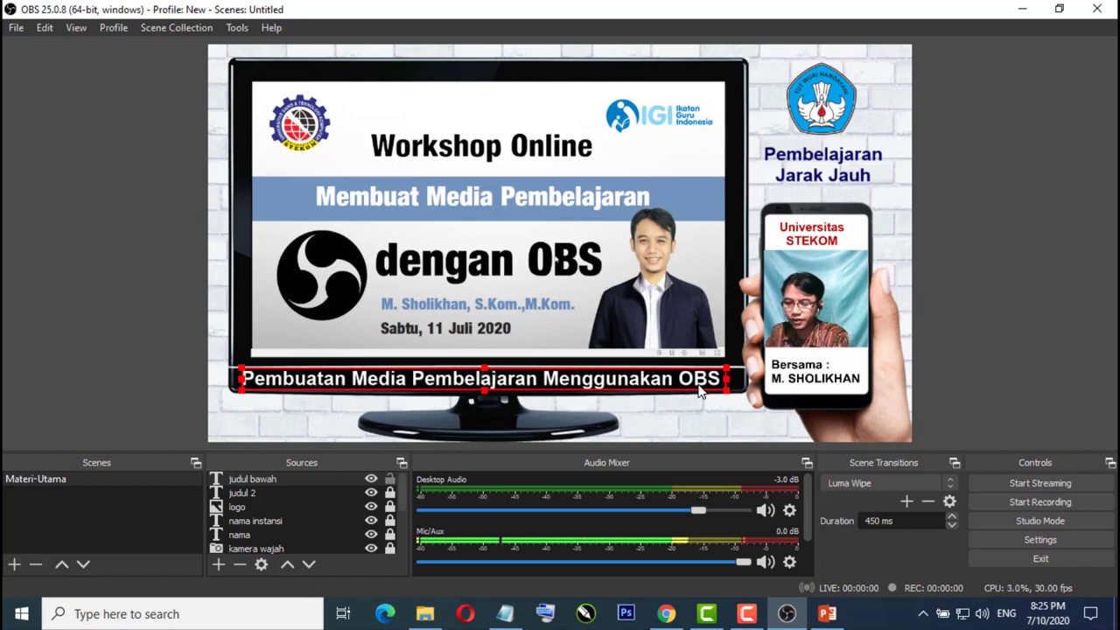
key(Right)
key(Right)
key(Right)
key(Right)
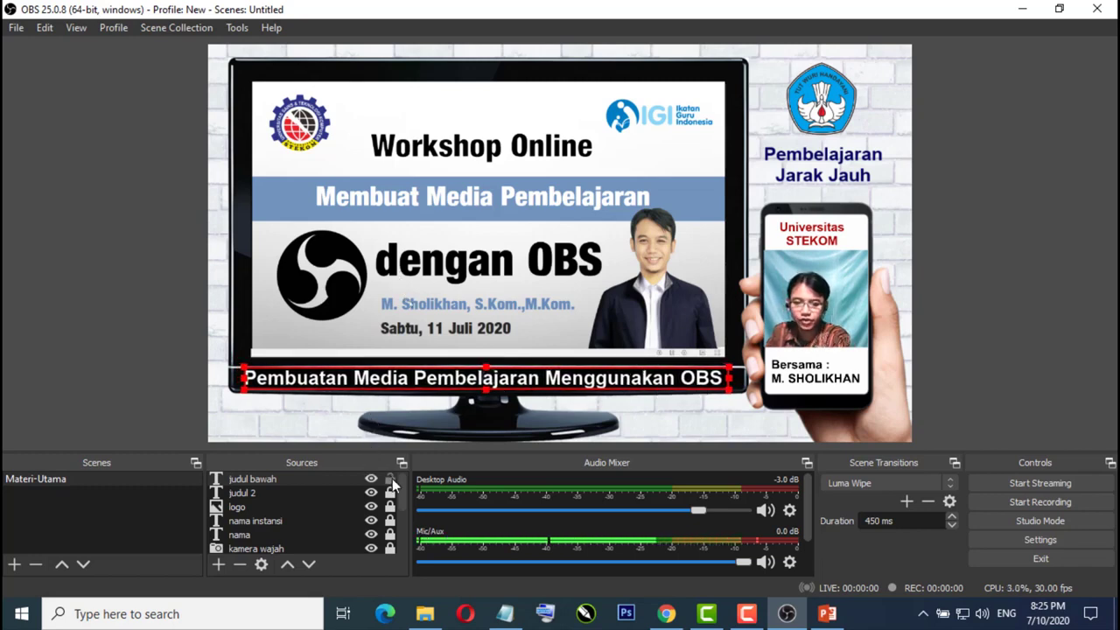
click(391, 478)
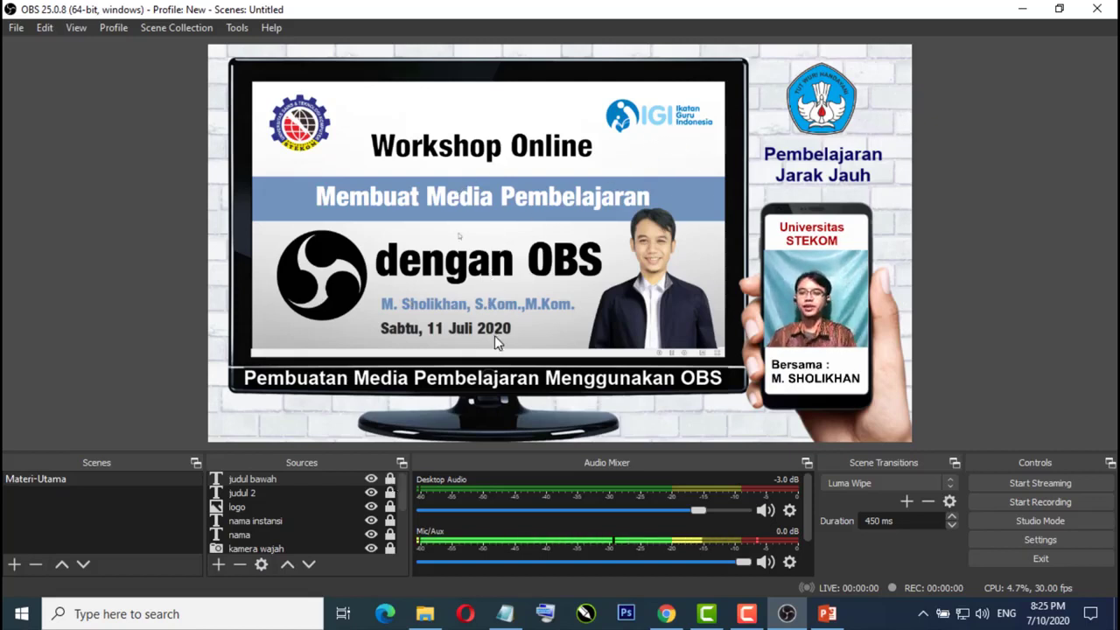
scroll(267, 499, down, 2)
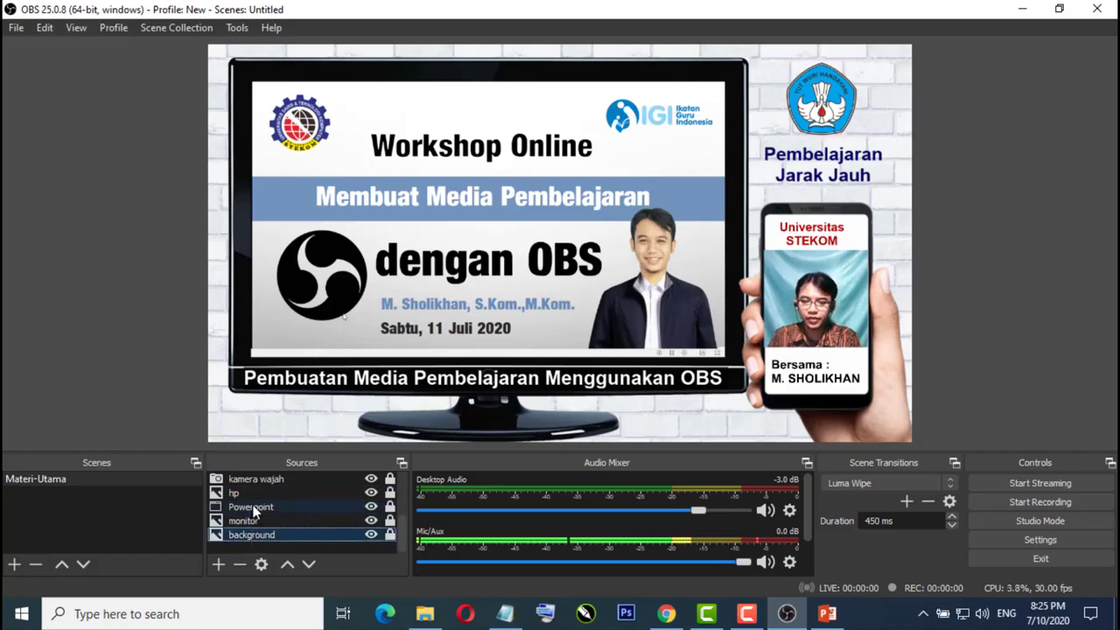
click(247, 509)
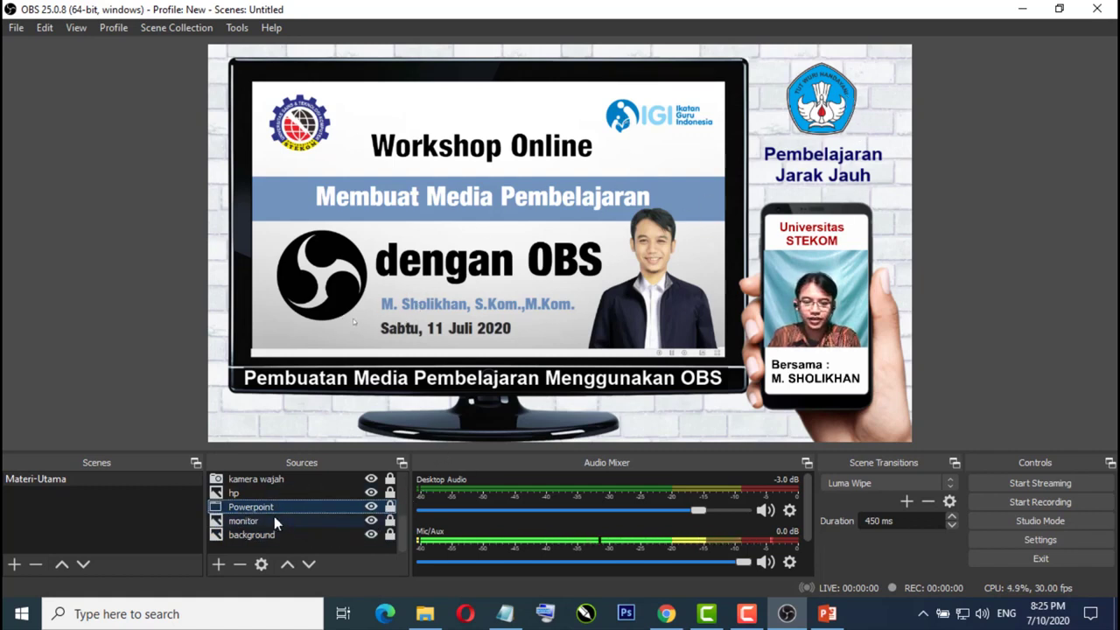
scroll(275, 520, up, 3)
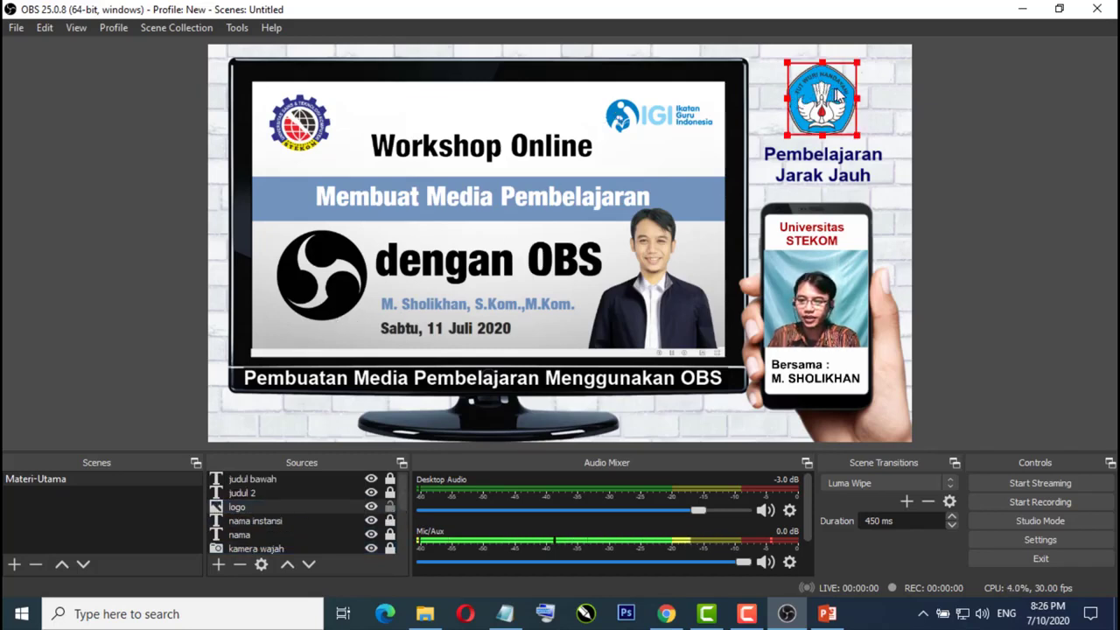
- Nudge the round logo slightly down above the Pembelajaran Jarak Jauh title and lock its source
mouse_move(838, 94)
mouse_down()
mouse_move(798, 108)
mouse_move(843, 98)
mouse_up()
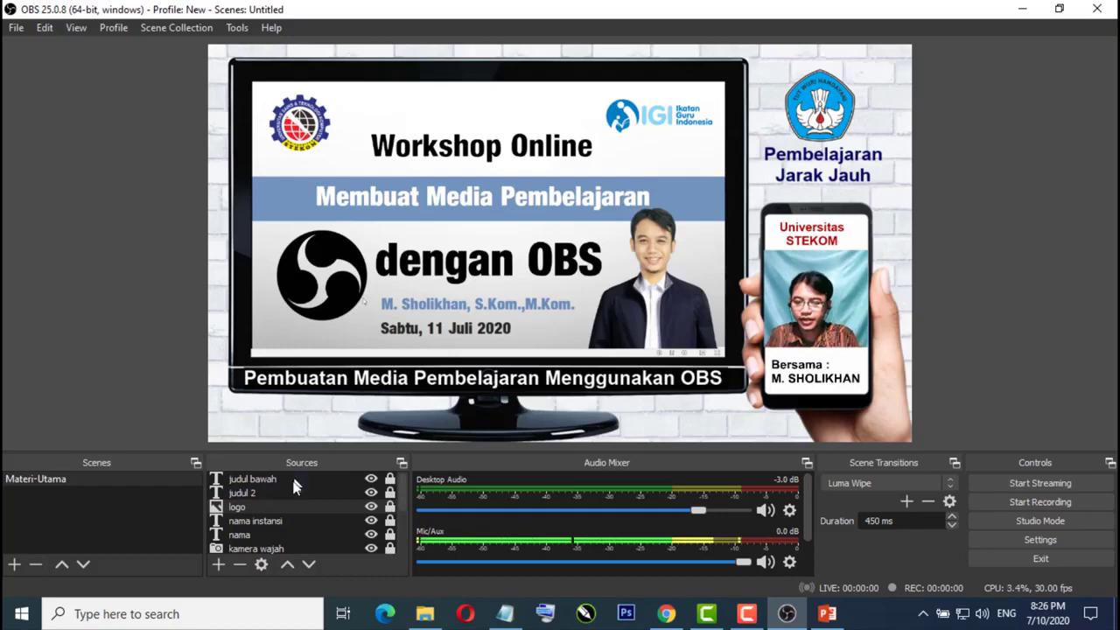
- Add a Scroll effect filter to the judul bawah text, keeping the default filter name
click(251, 479)
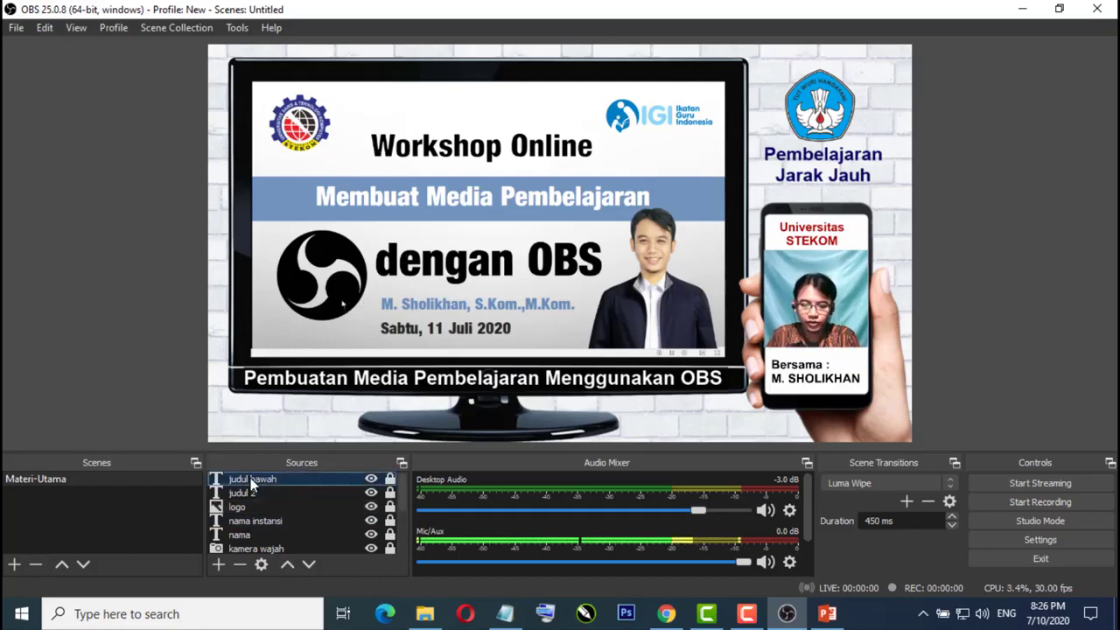
right_click(250, 478)
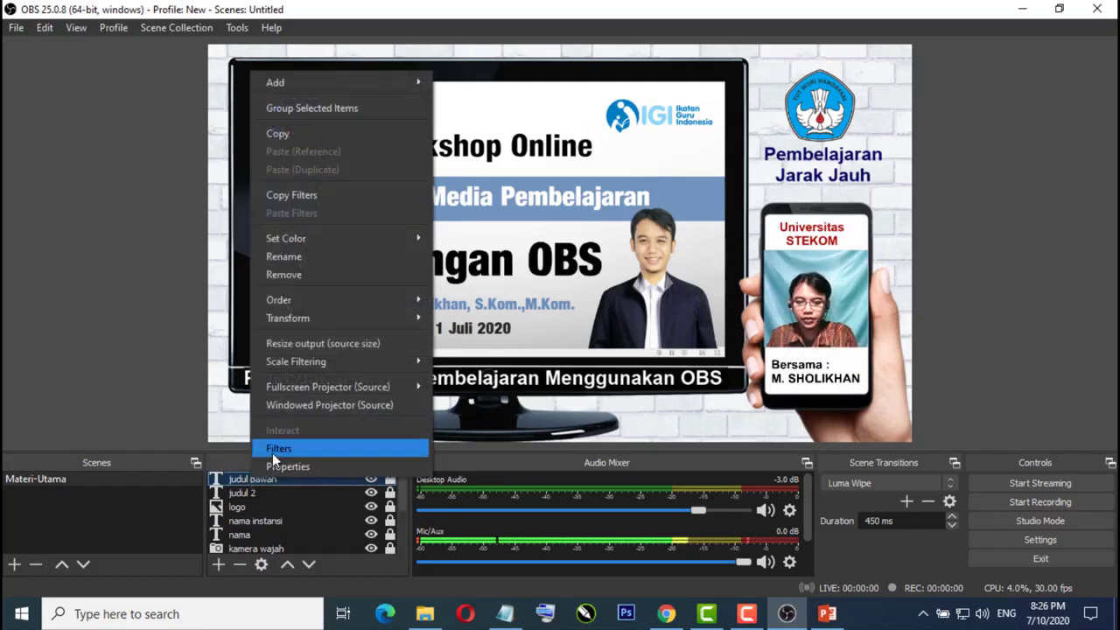
click(278, 448)
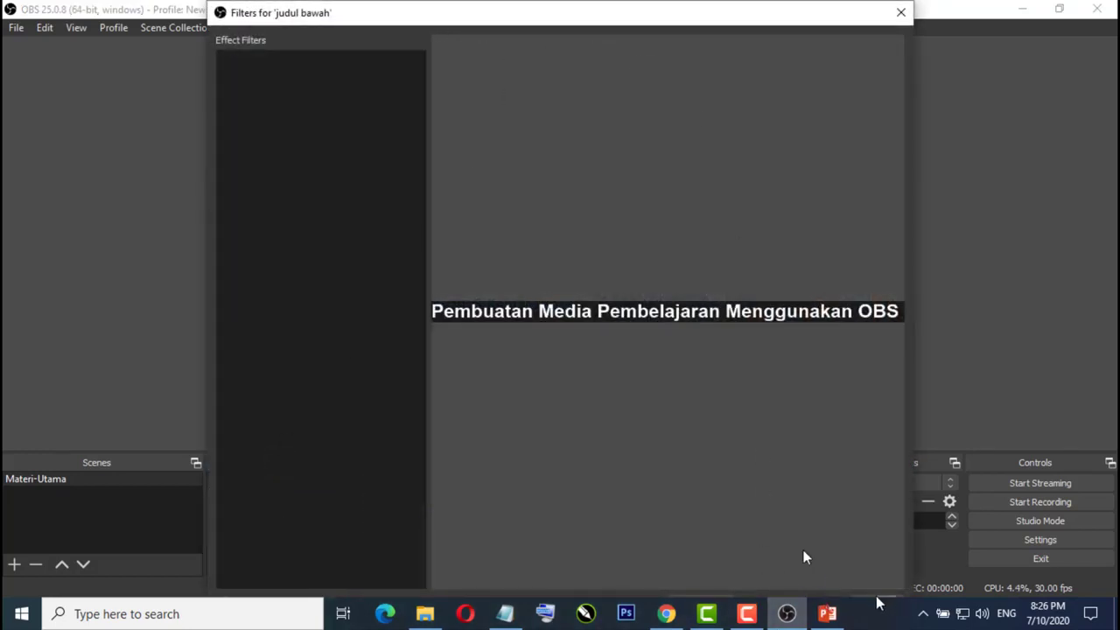
drag(439, 7, 488, 106)
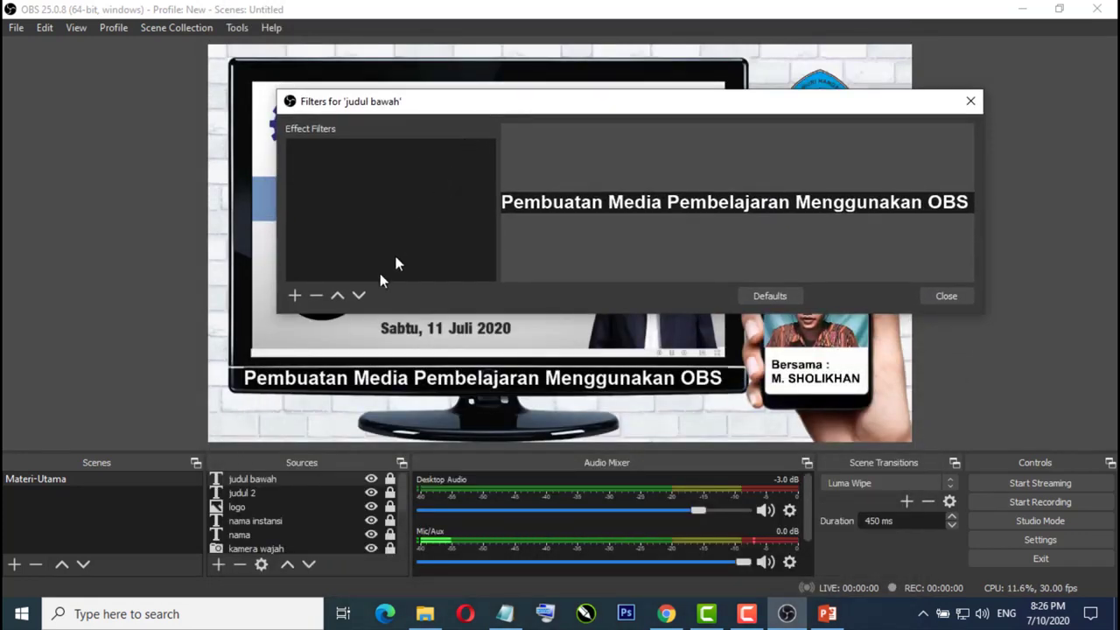
click(296, 301)
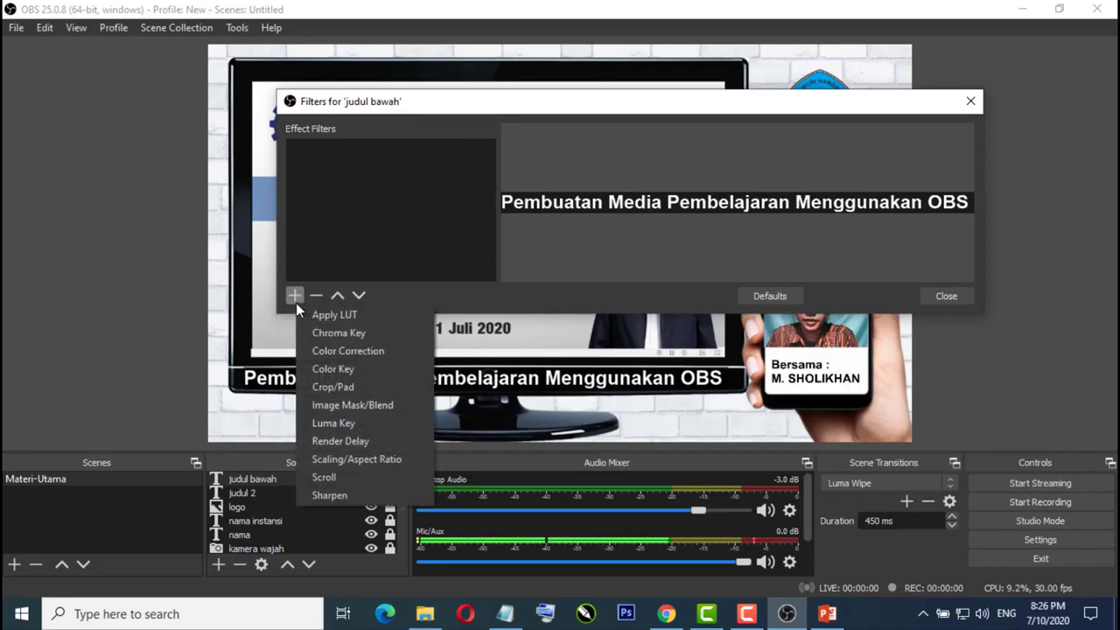
click(356, 477)
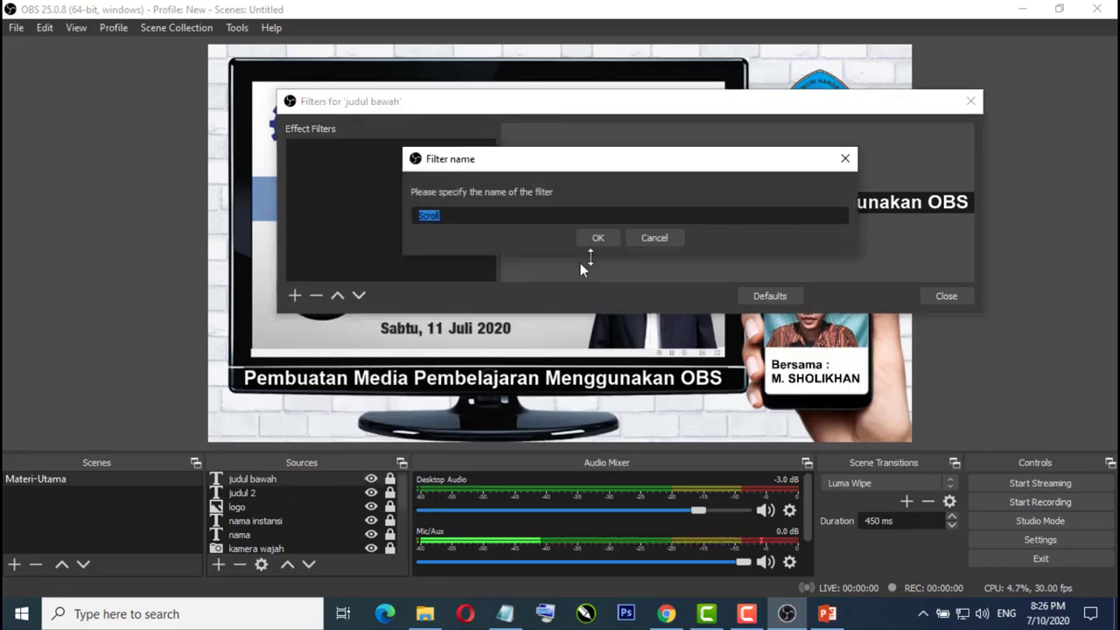
click(597, 239)
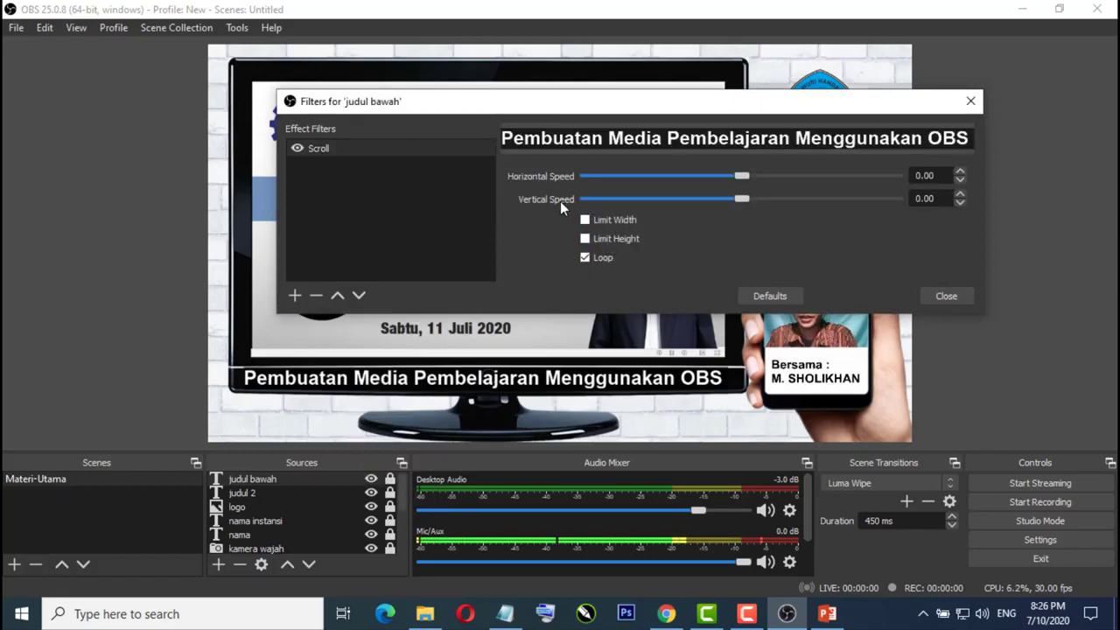
- Test the scroll filter's horizontal speed at -49, 39, 401, 31 and 9, and reset it to 0
drag(663, 103, 672, 67)
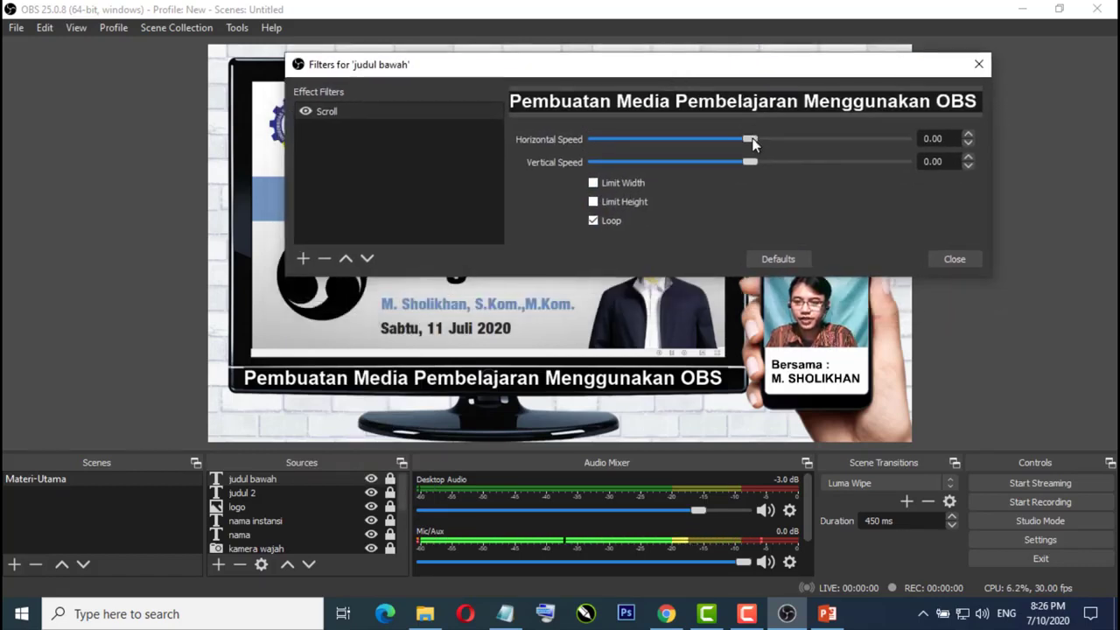
drag(753, 144, 734, 138)
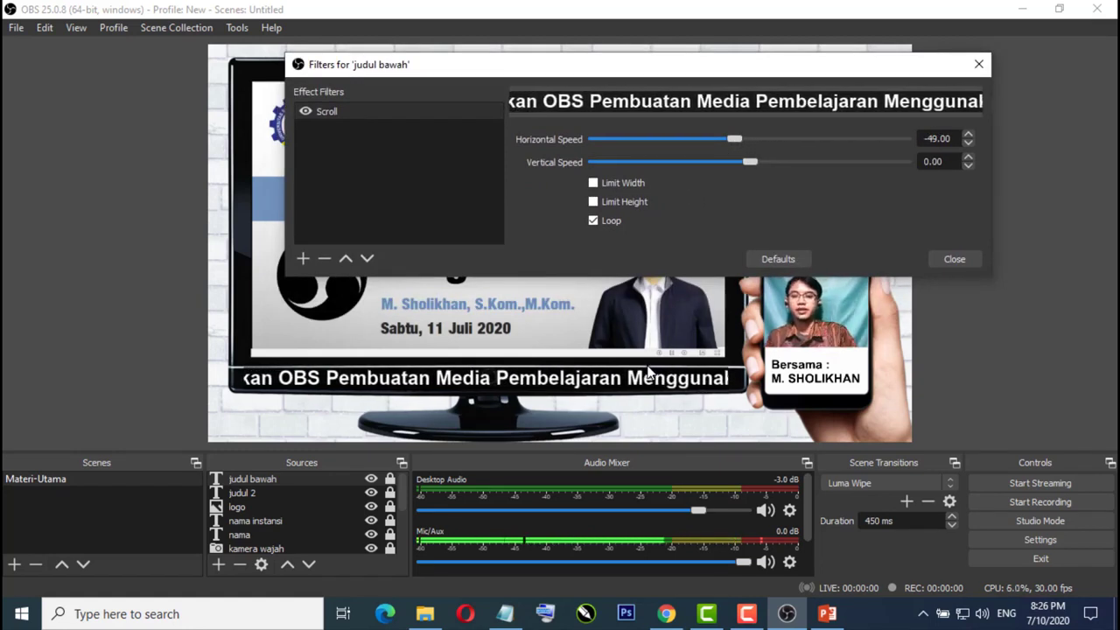
drag(735, 139, 762, 146)
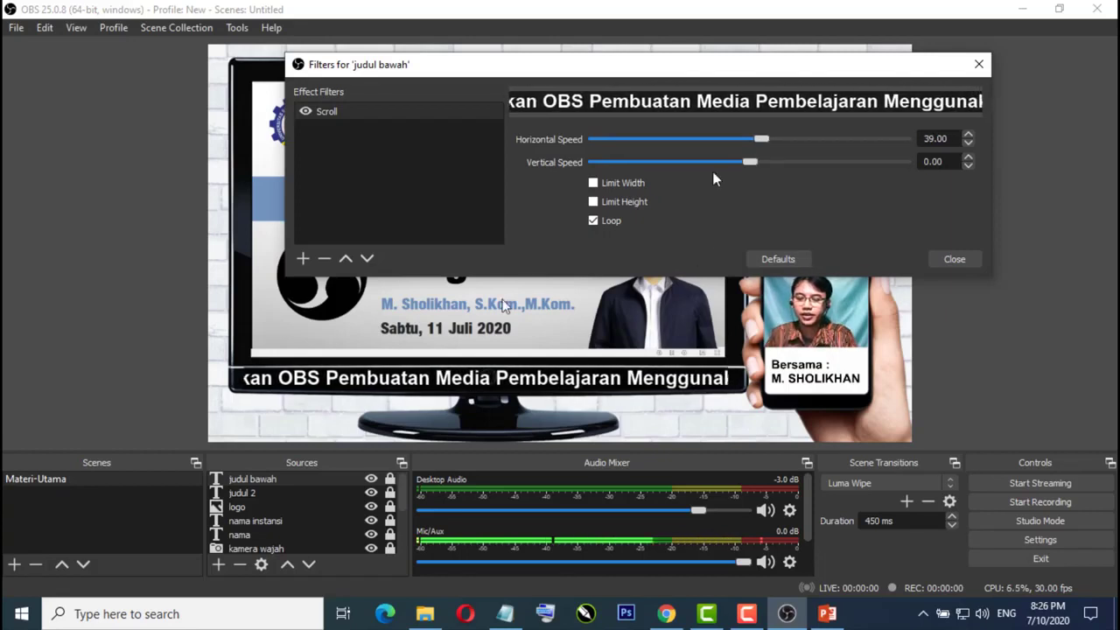
drag(765, 140, 878, 151)
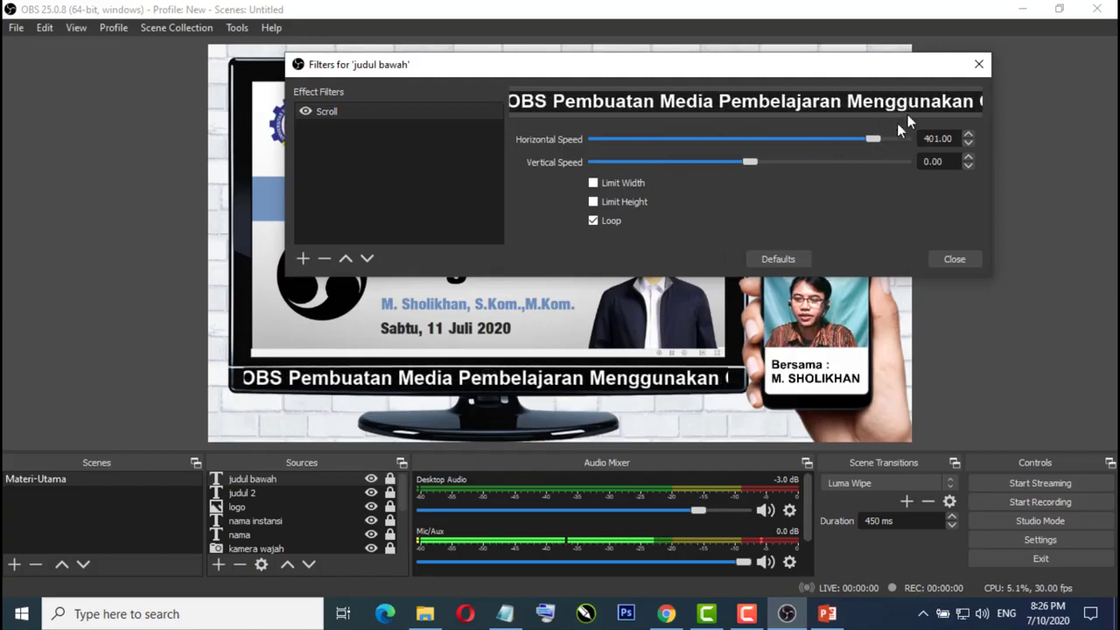
drag(874, 138, 760, 137)
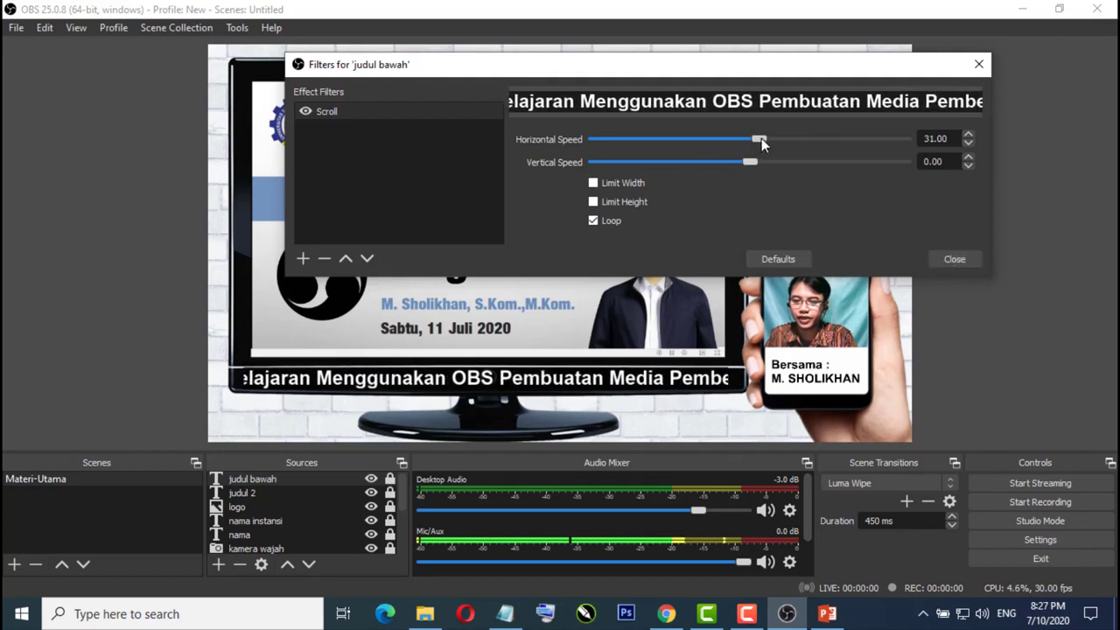
drag(761, 138, 752, 138)
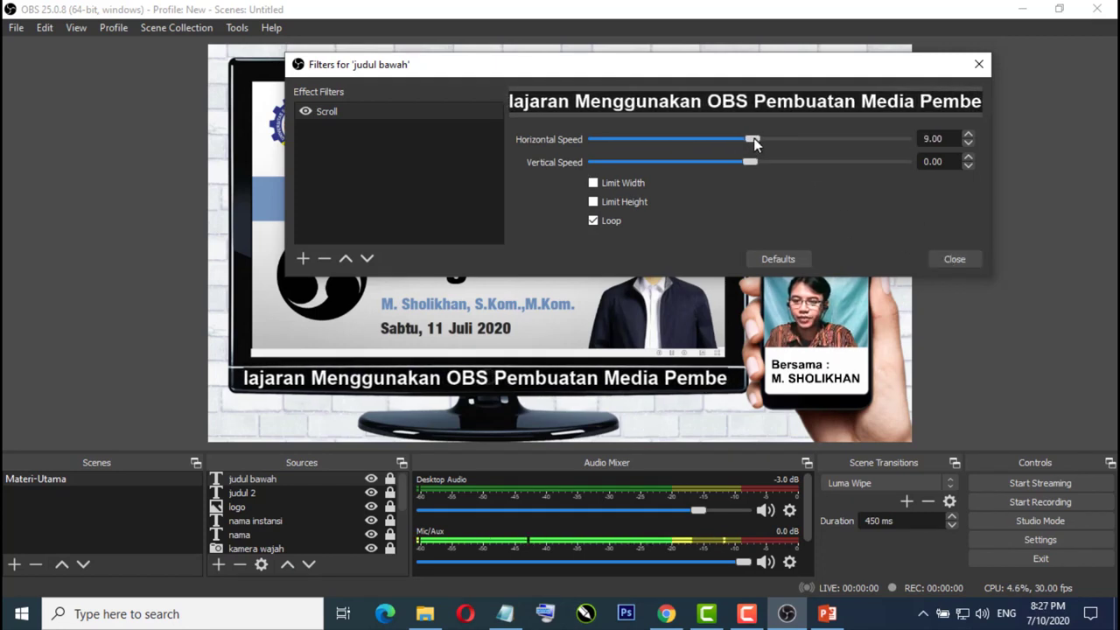
drag(946, 137, 924, 141)
text(0)
click(943, 161)
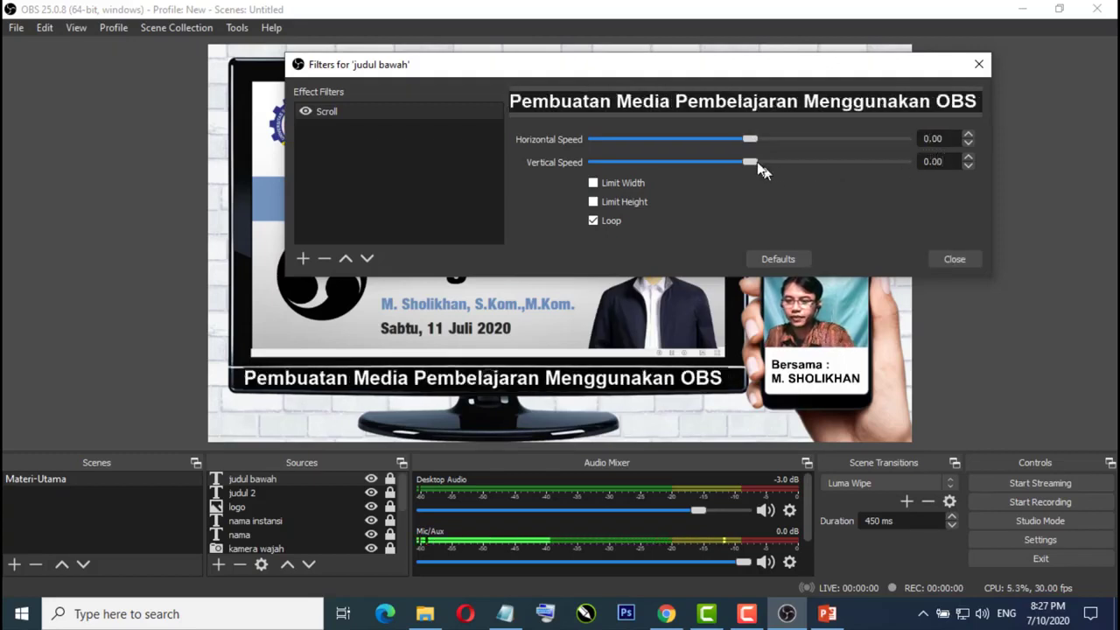
- Try a vertical scroll speed of 60 on the judul bawah text and reset it to 0
drag(756, 162, 772, 162)
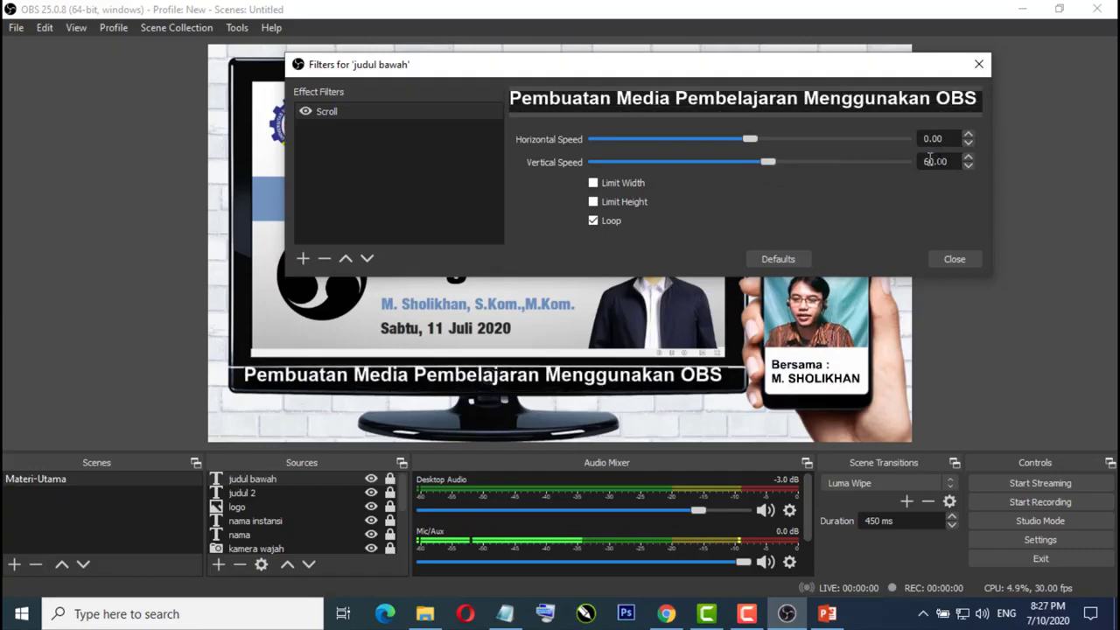
drag(949, 161, 923, 162)
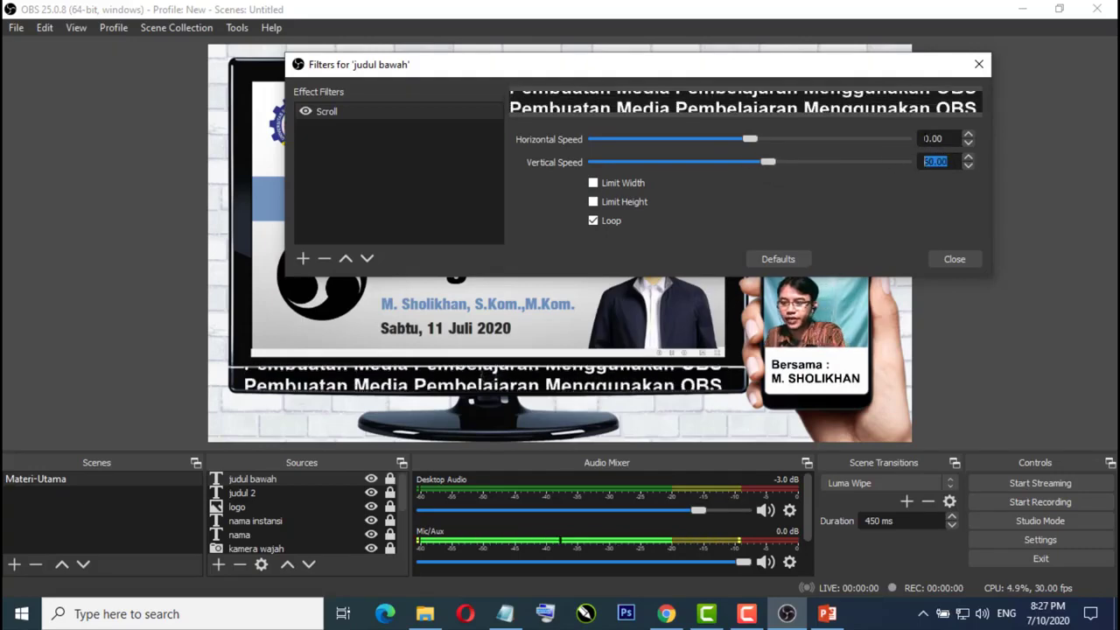
text(0)
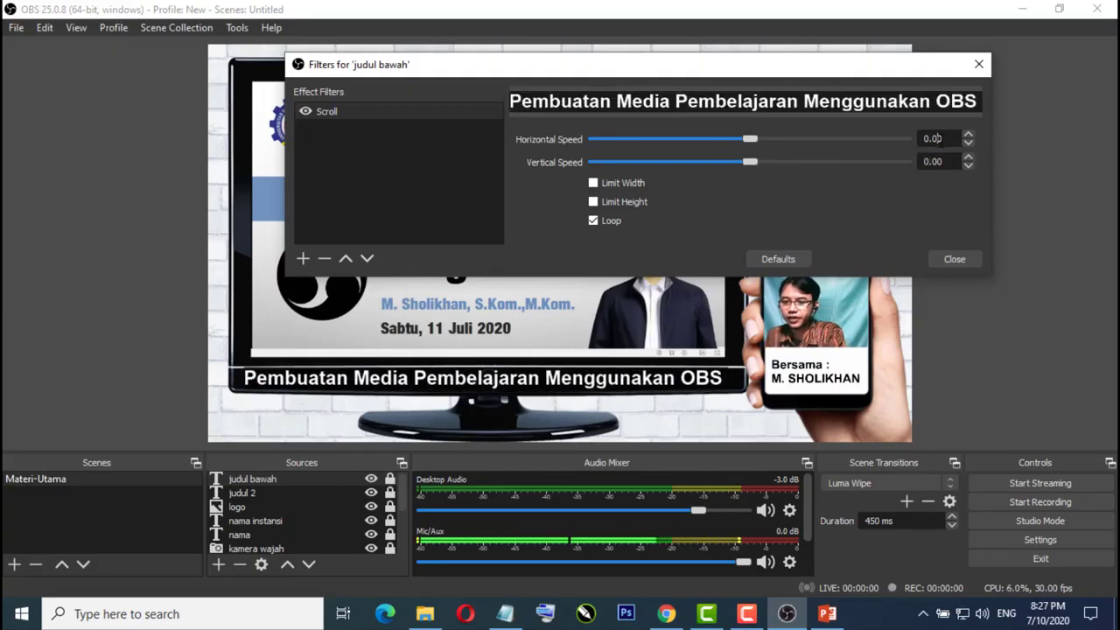
- Set the scroll filter's horizontal speed to 33 and close the filter settings
click(763, 140)
drag(763, 139, 765, 139)
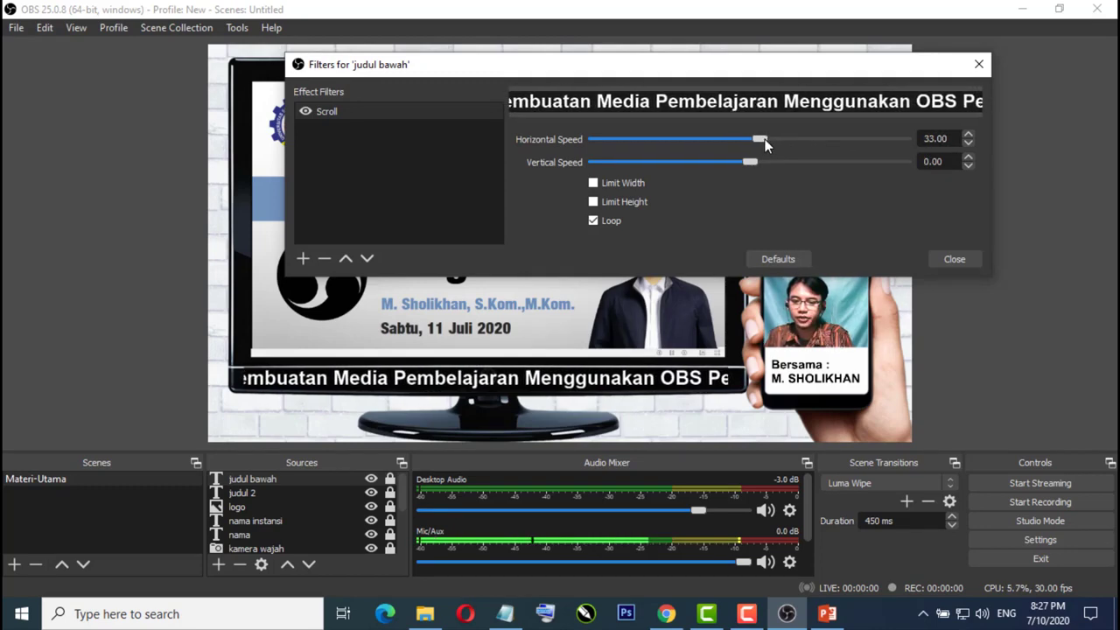
click(953, 260)
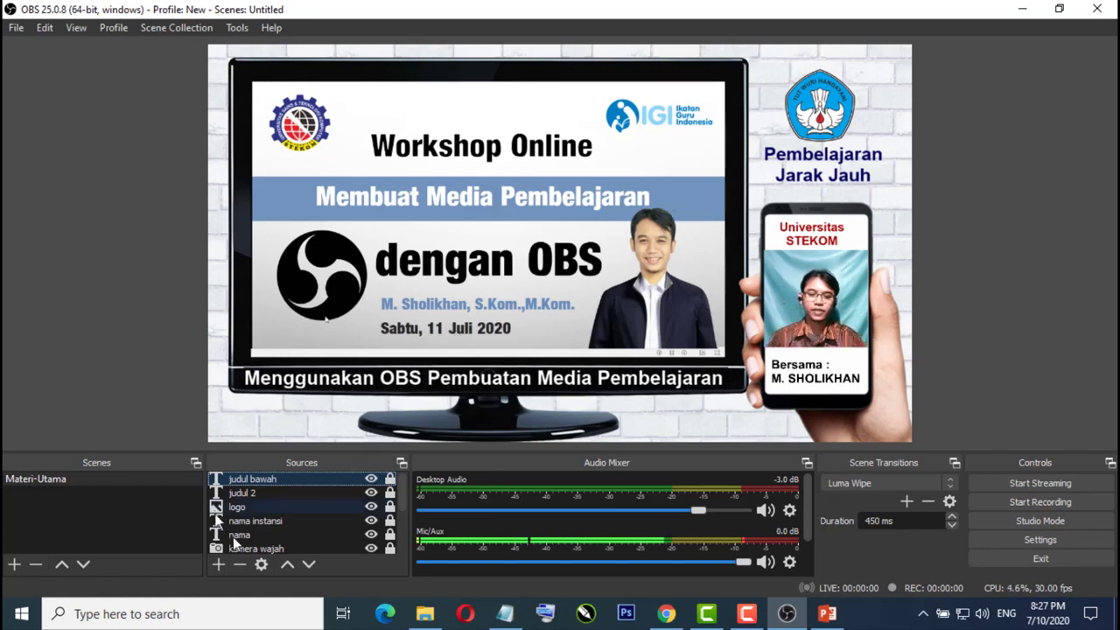
- Review the scene's sources one by one from background, monitor, Powerpoint and hp up to kamera wajah, nama, logo and judul 2
scroll(305, 535, down, 2)
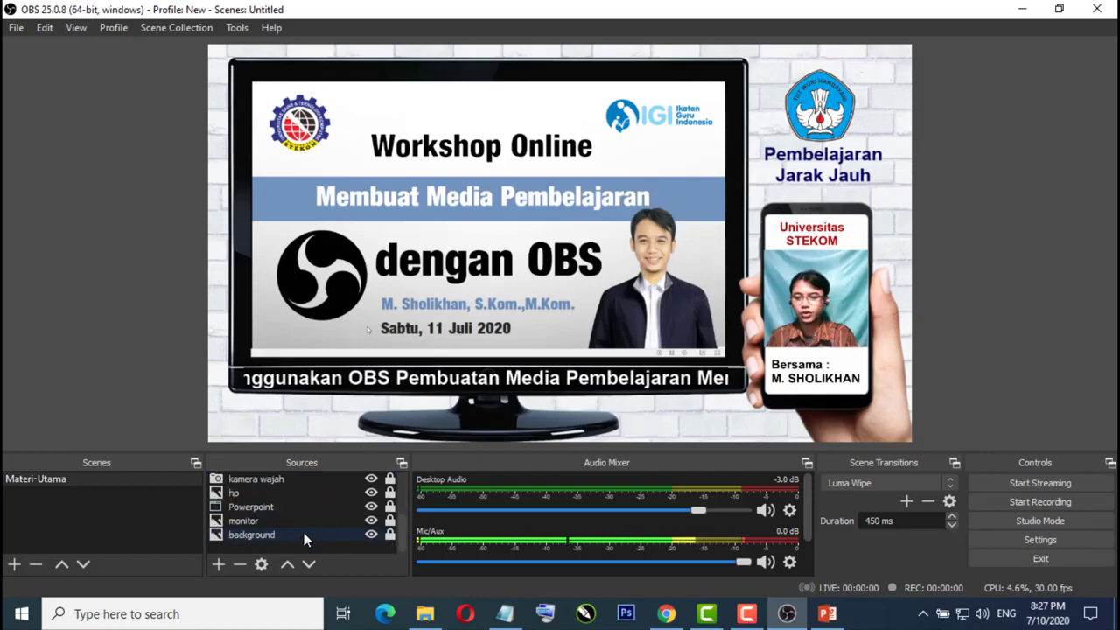
click(259, 540)
click(246, 522)
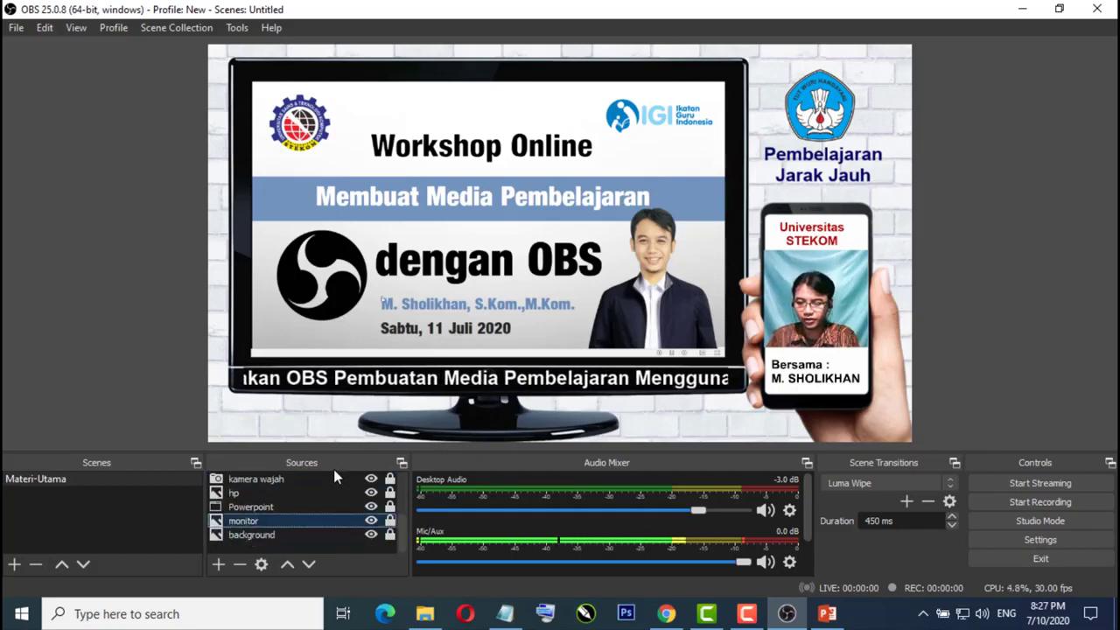
click(243, 508)
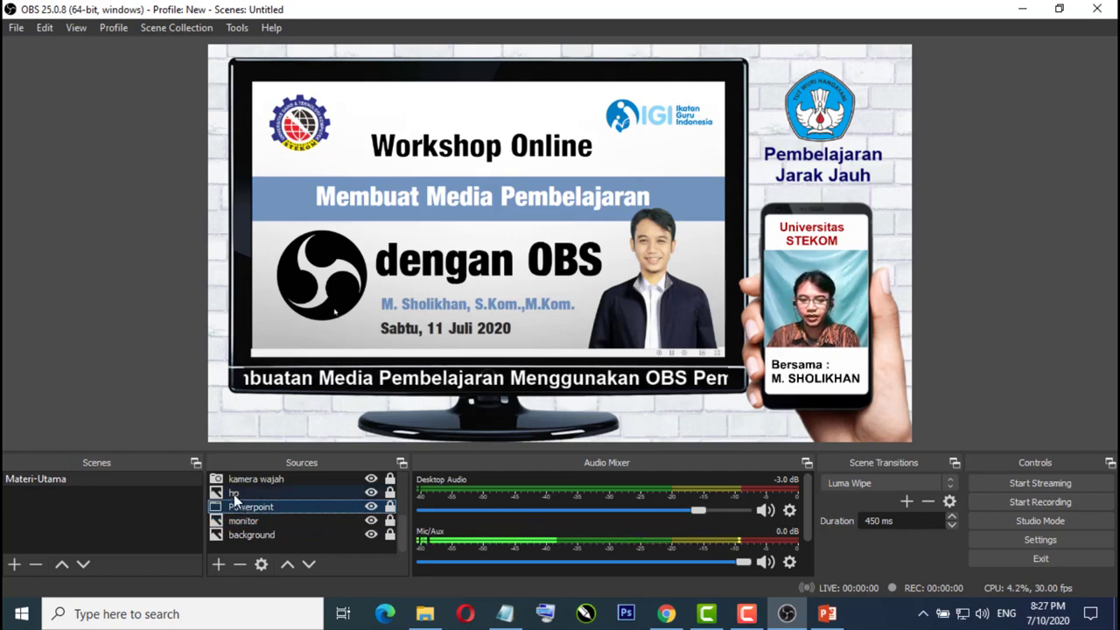
click(234, 495)
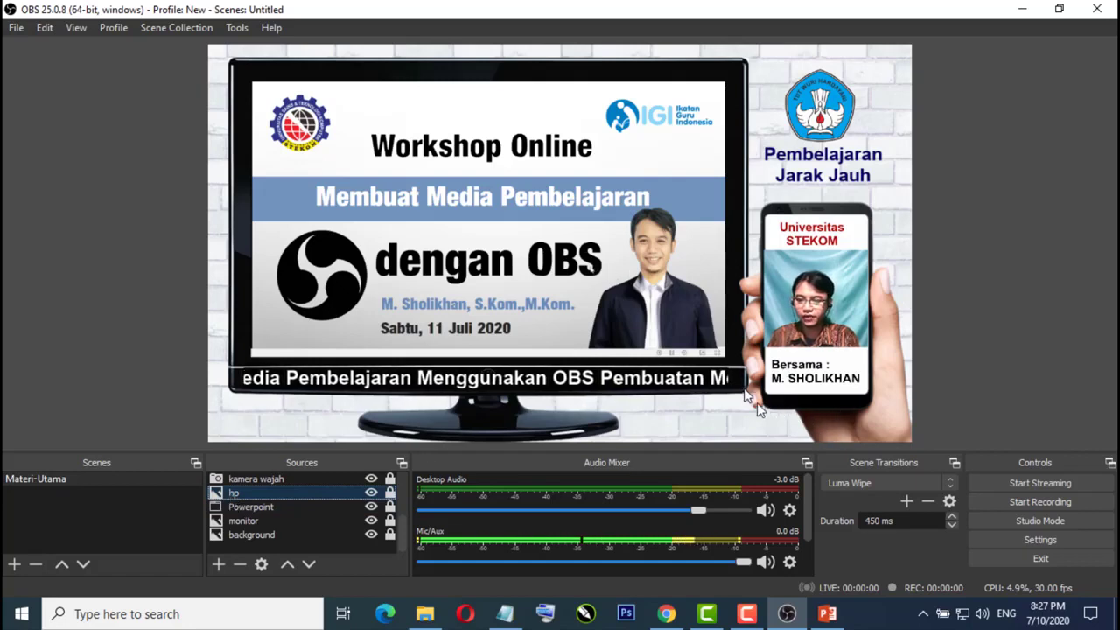
scroll(237, 517, up, 1)
click(251, 522)
click(241, 506)
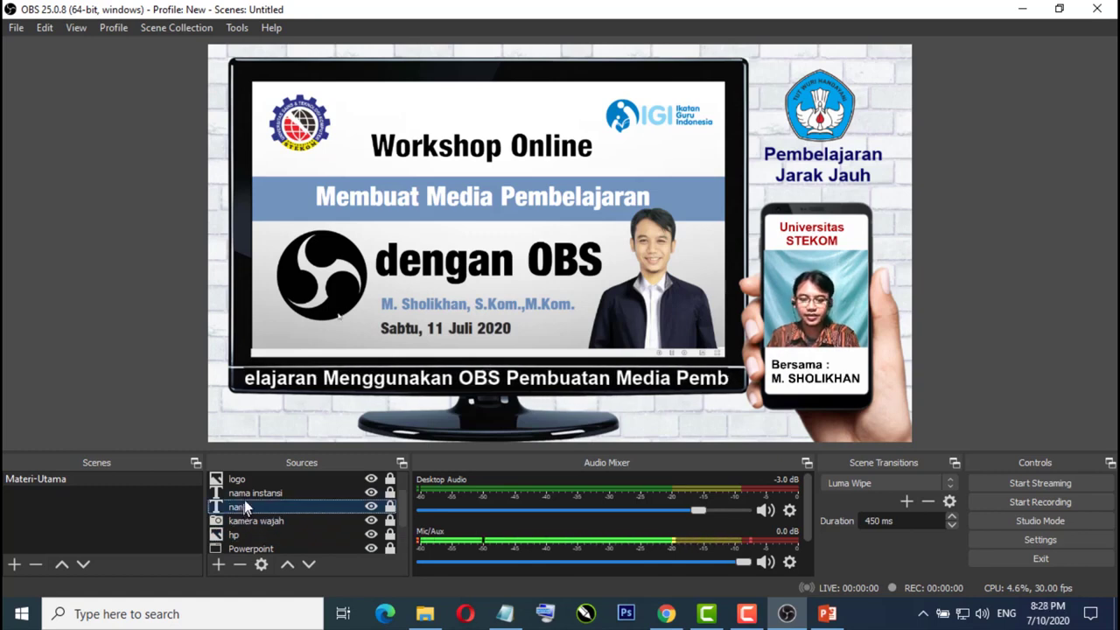
click(245, 478)
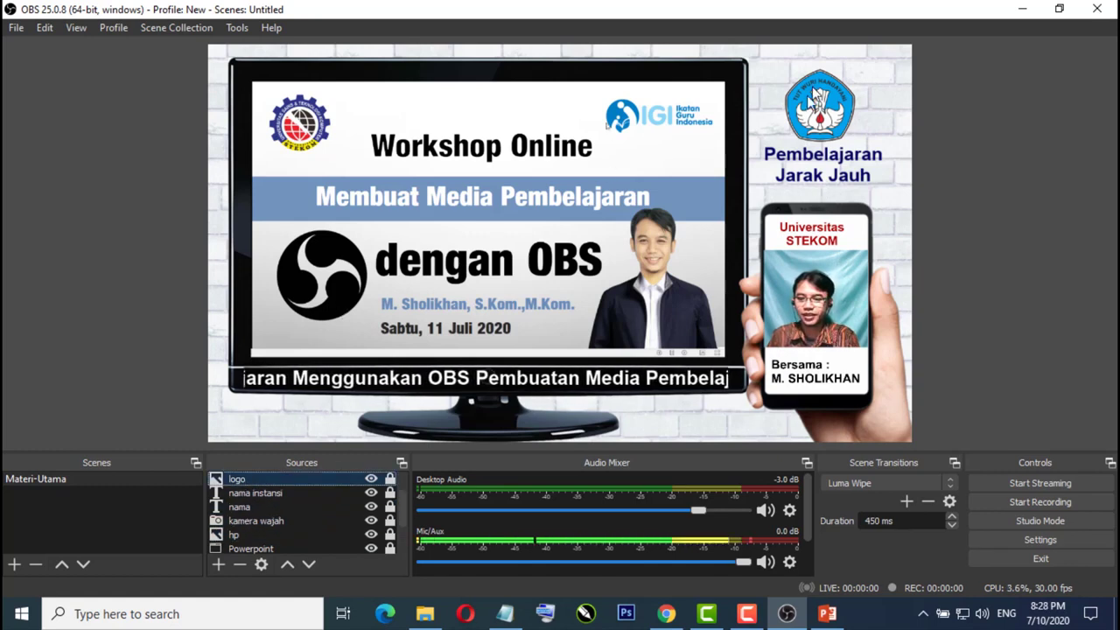
scroll(268, 495, up, 1)
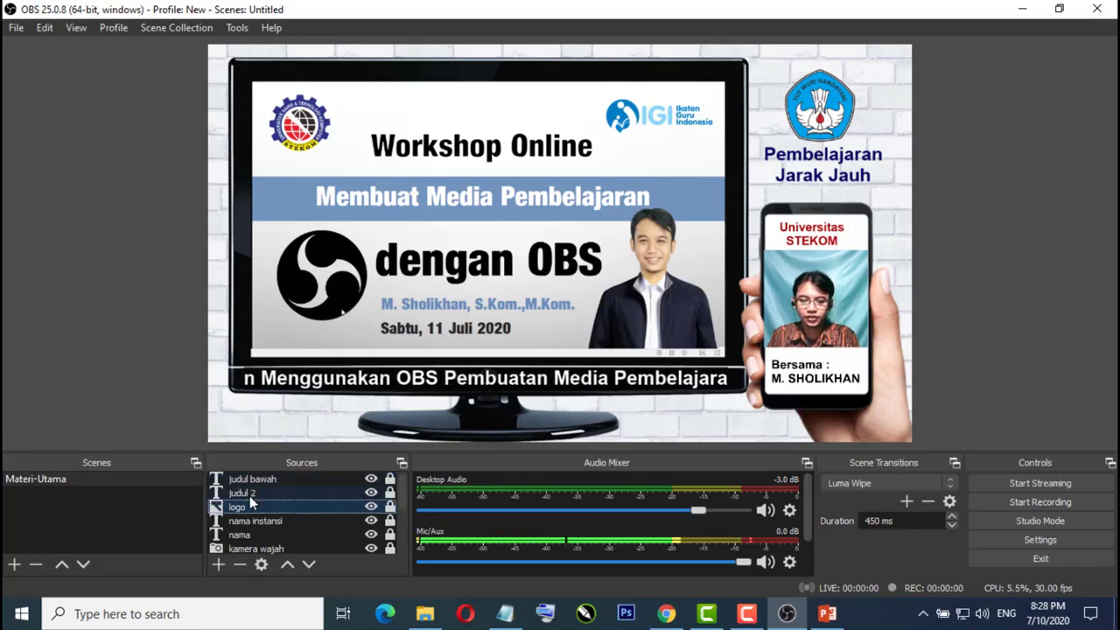
click(252, 494)
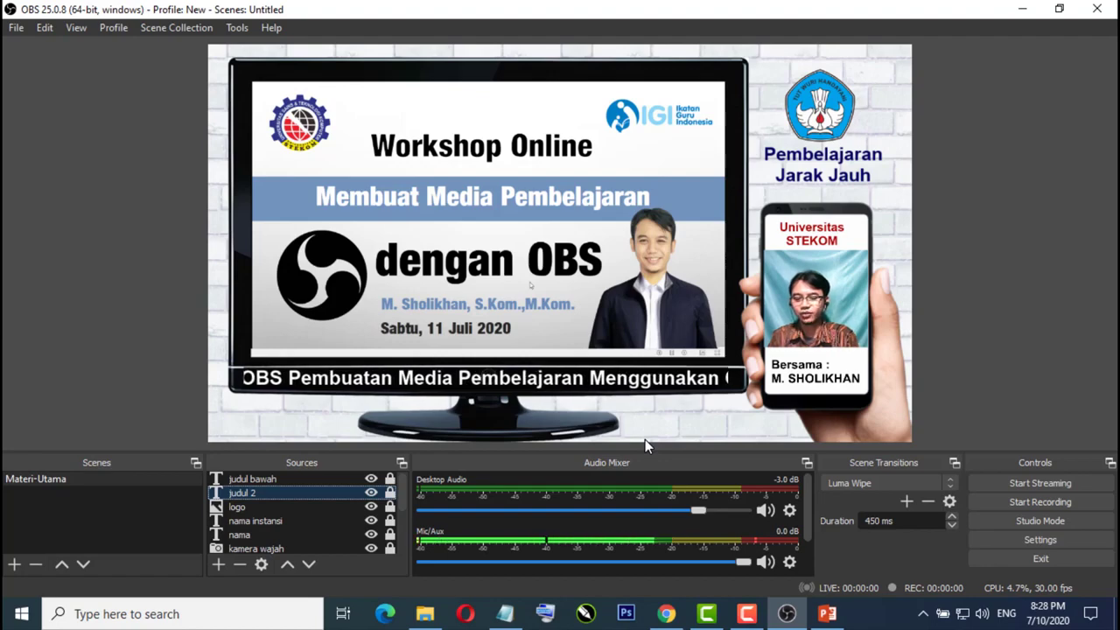
- Switch to the Notepad lesson outline and append "(powerpoint)" to the Menampilkan window capture item
click(505, 615)
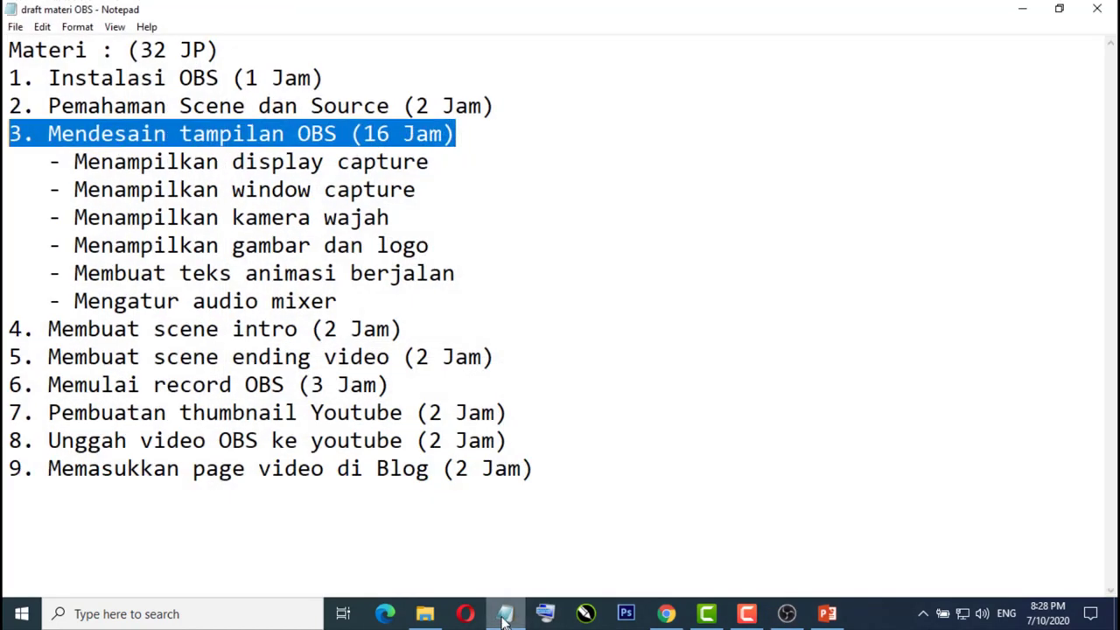
click(45, 156)
drag(7, 136, 337, 137)
click(338, 138)
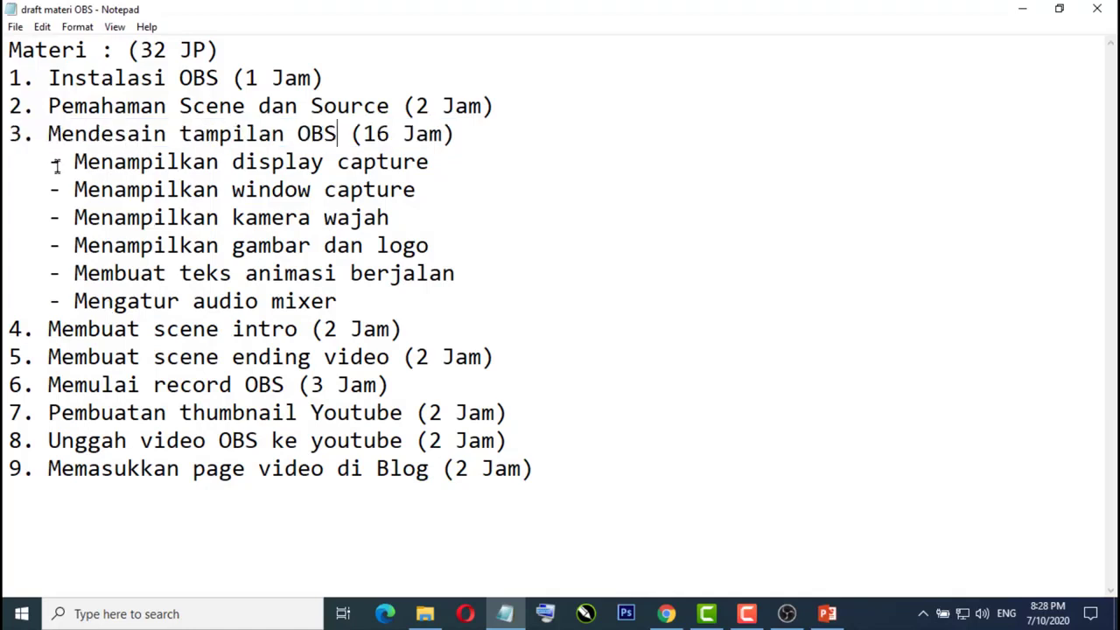
drag(51, 161, 453, 162)
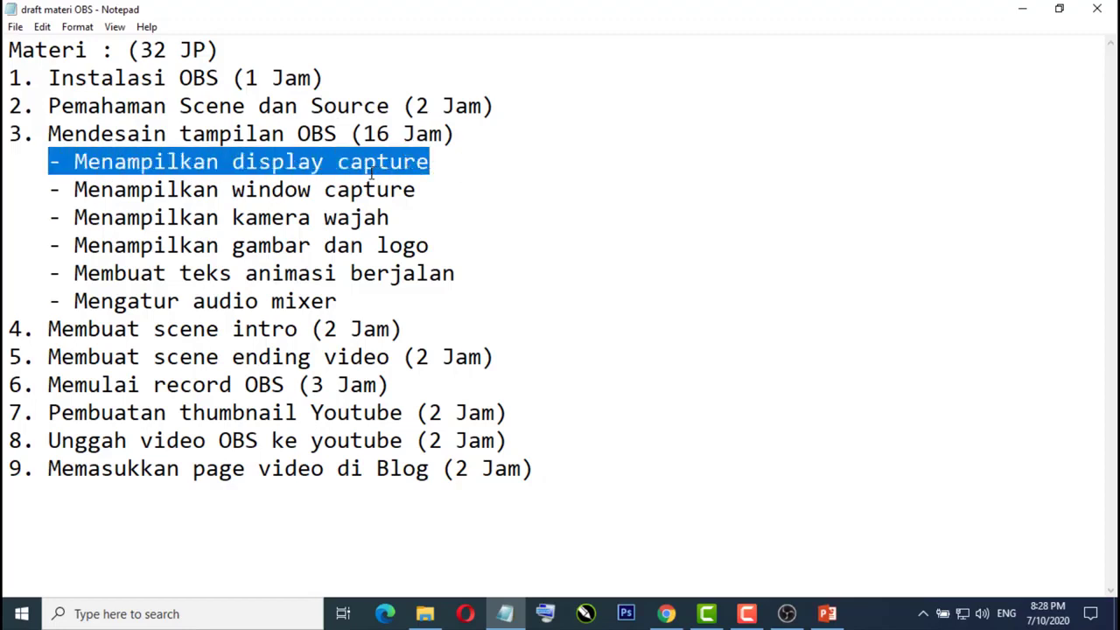
drag(46, 190, 411, 200)
click(446, 191)
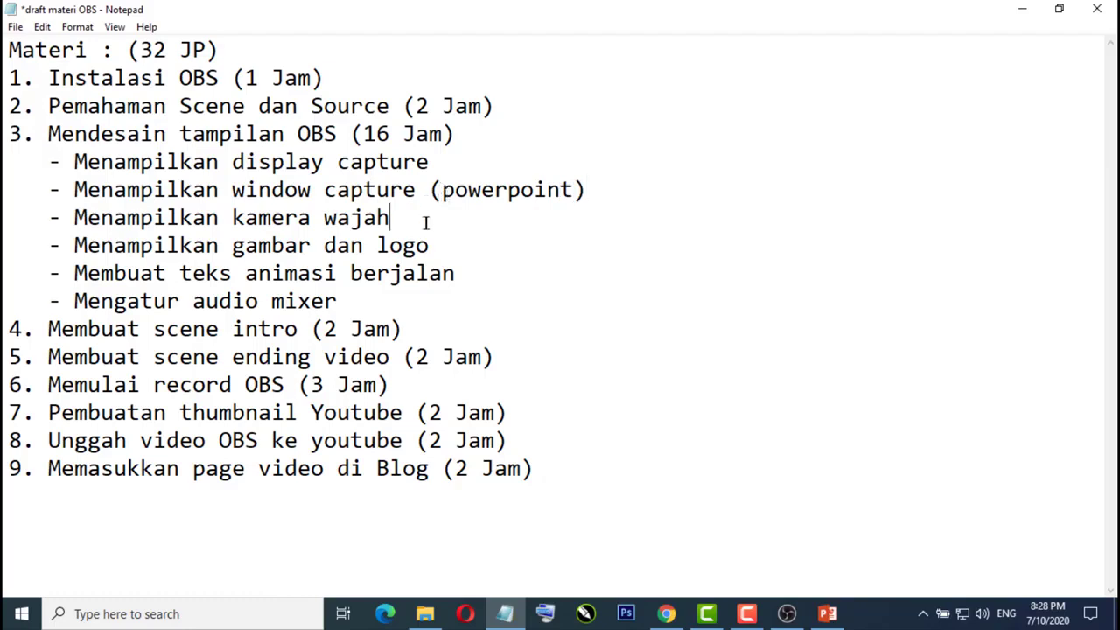
- Go through the outline items on face camera, images and logo, running text animation and audio mixer settings
drag(426, 222, 54, 222)
drag(469, 256, 81, 254)
drag(493, 280, 66, 280)
click(360, 310)
drag(371, 303, 51, 303)
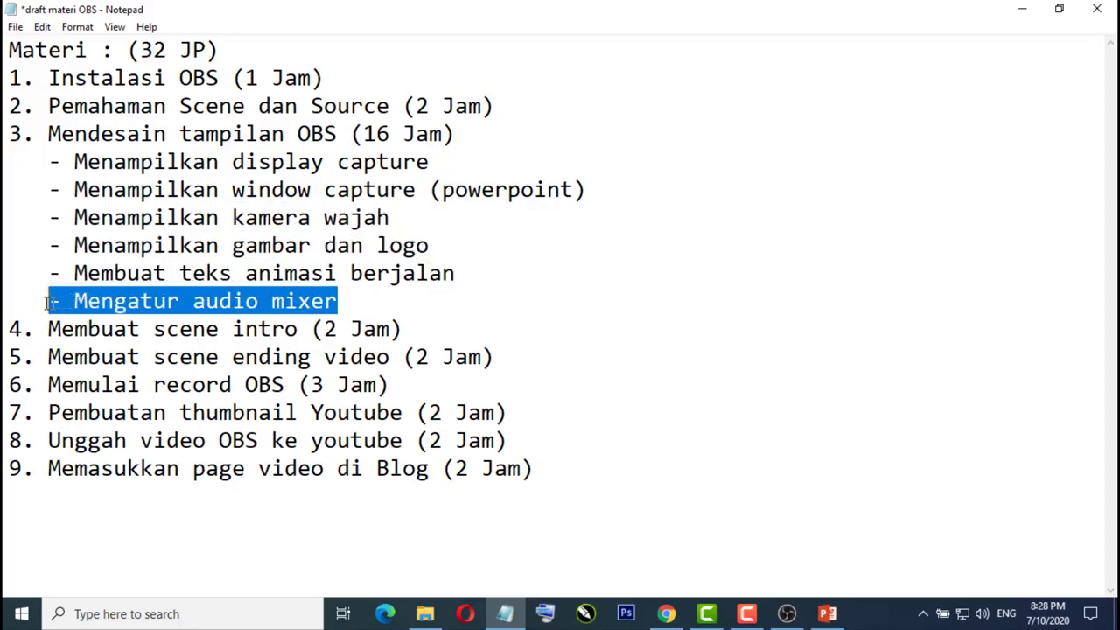
- Return to OBS and examine the Mic/Aux and kamera wajah channels in the audio mixer
click(1025, 9)
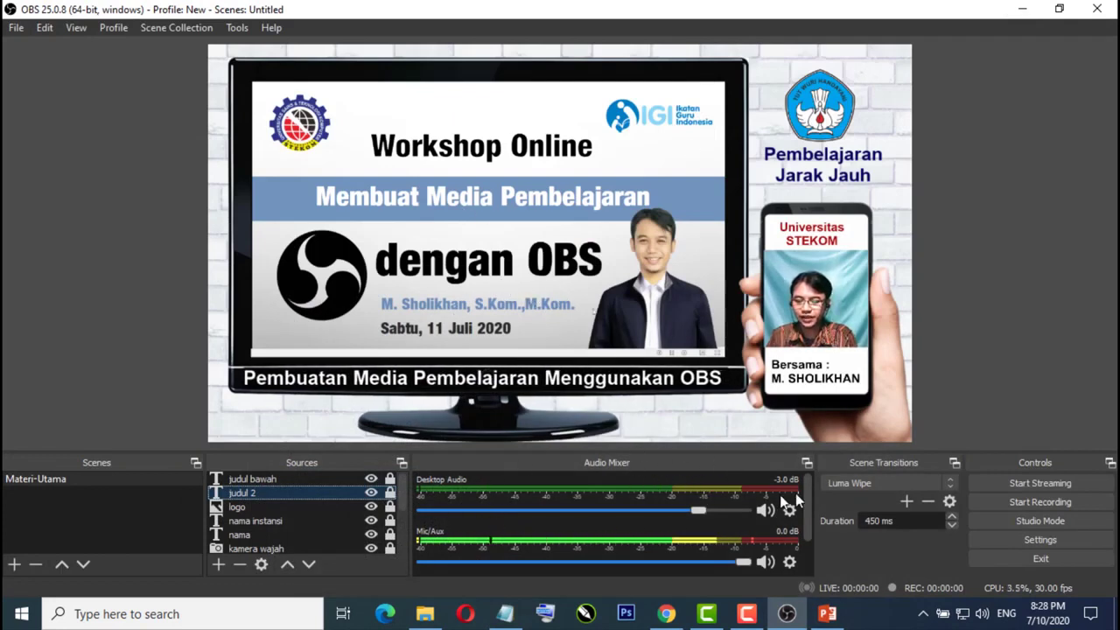
drag(809, 494, 807, 506)
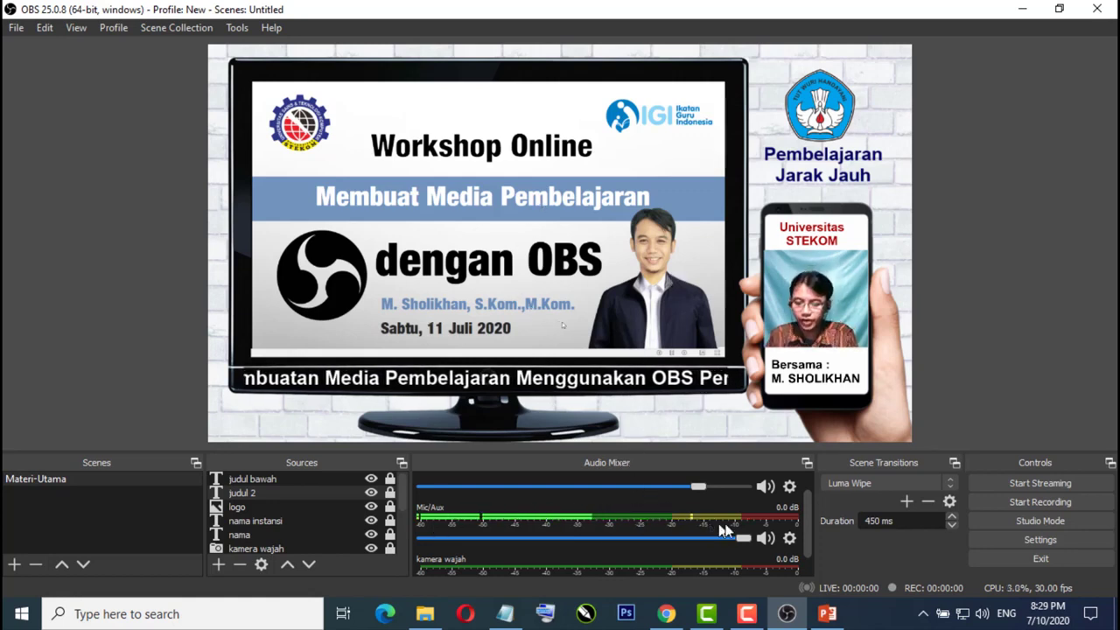
- Set the Mic/Aux level to -1.1 dB with its sound on, and the Desktop Audio level to -3.0 dB in the audio mixer
mouse_move(743, 540)
mouse_down()
mouse_move(416, 539)
mouse_move(727, 546)
mouse_up()
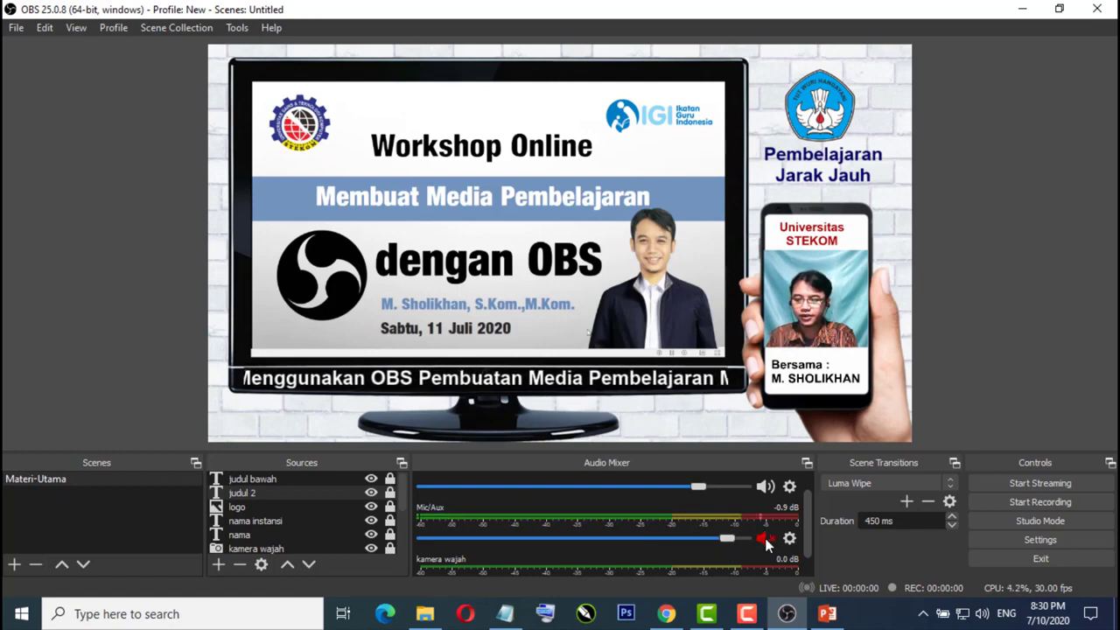
click(765, 540)
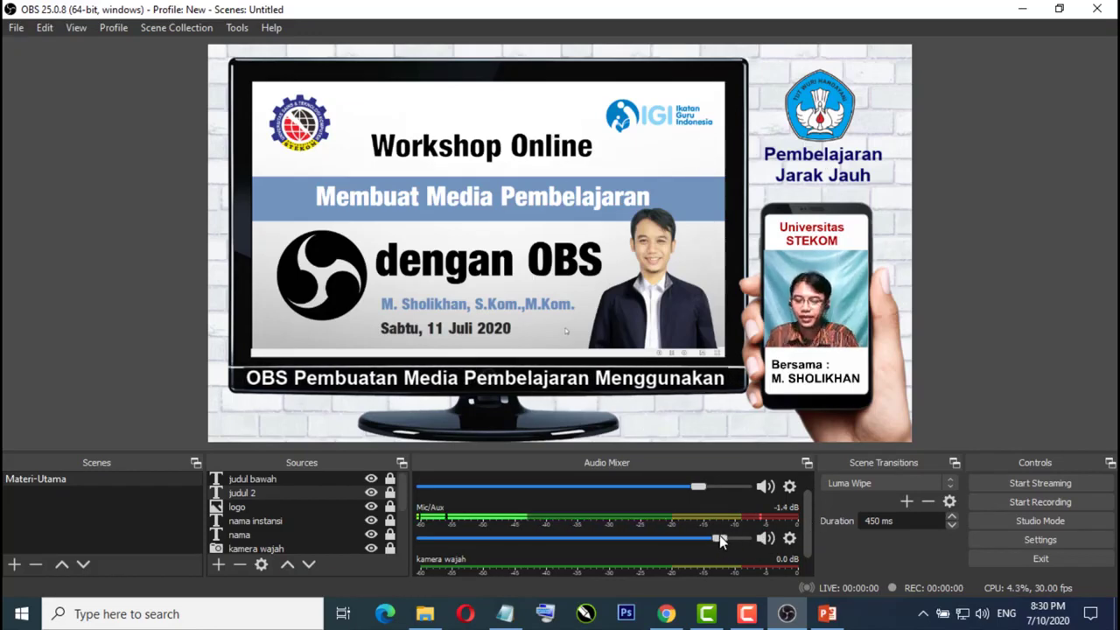
drag(806, 512, 803, 539)
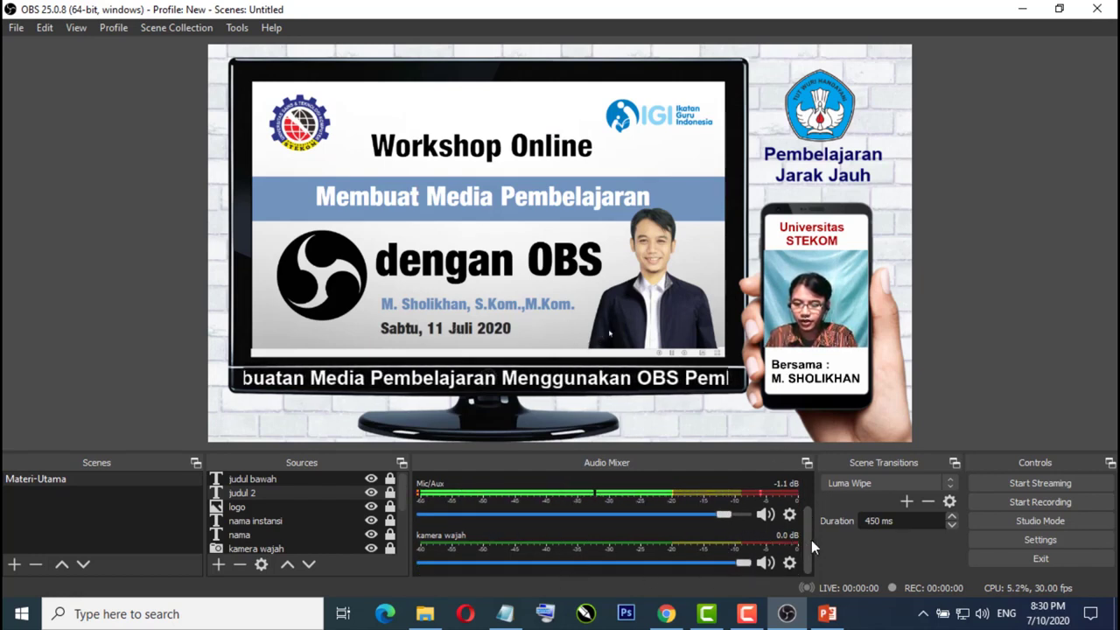
drag(811, 540, 815, 504)
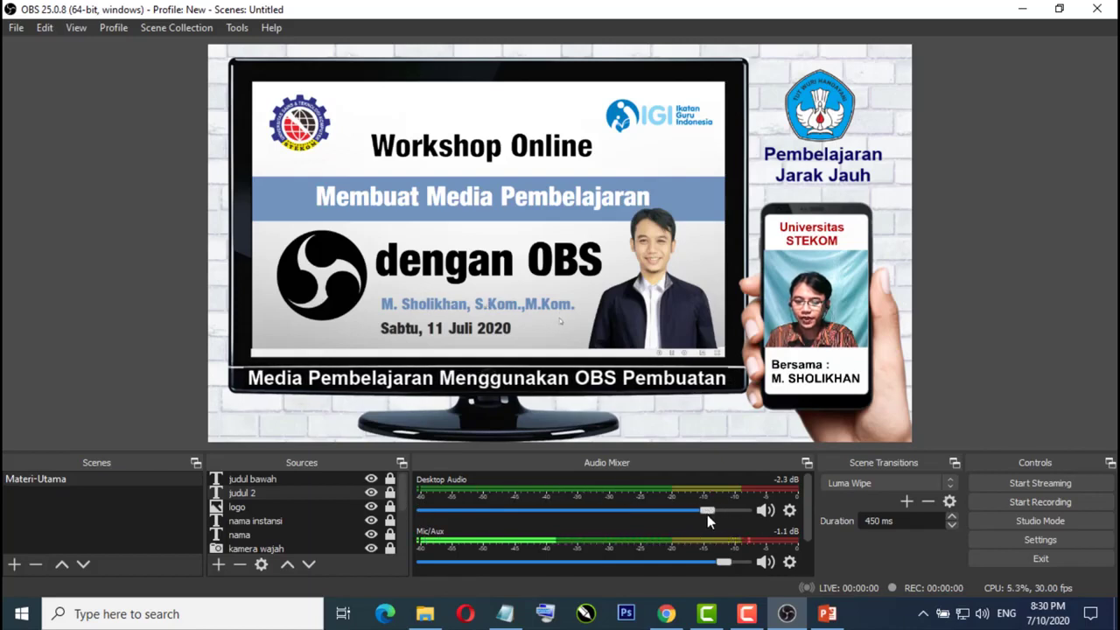
drag(707, 513, 697, 513)
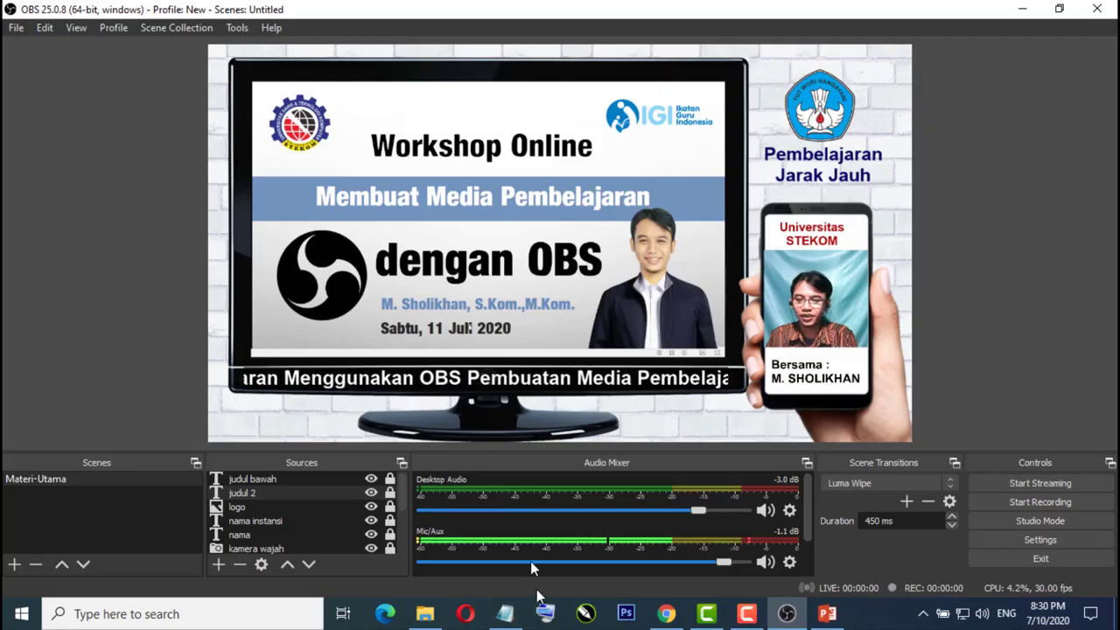
- Switch to the Notepad outline, highlight the scene intro and scene ending video items, and return to OBS
click(505, 614)
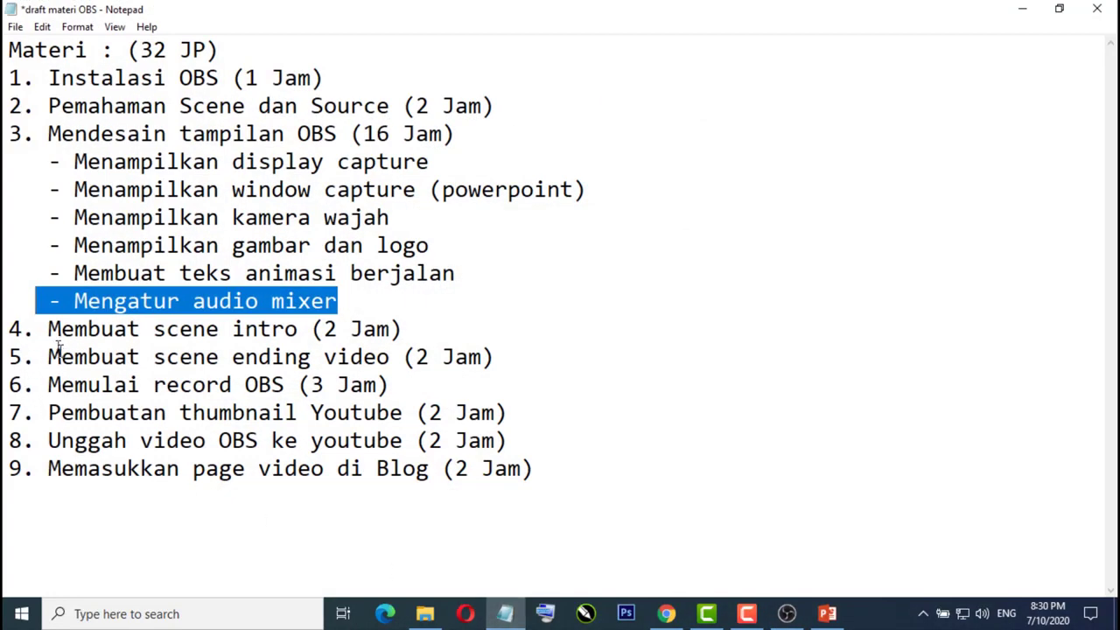
drag(50, 329, 470, 357)
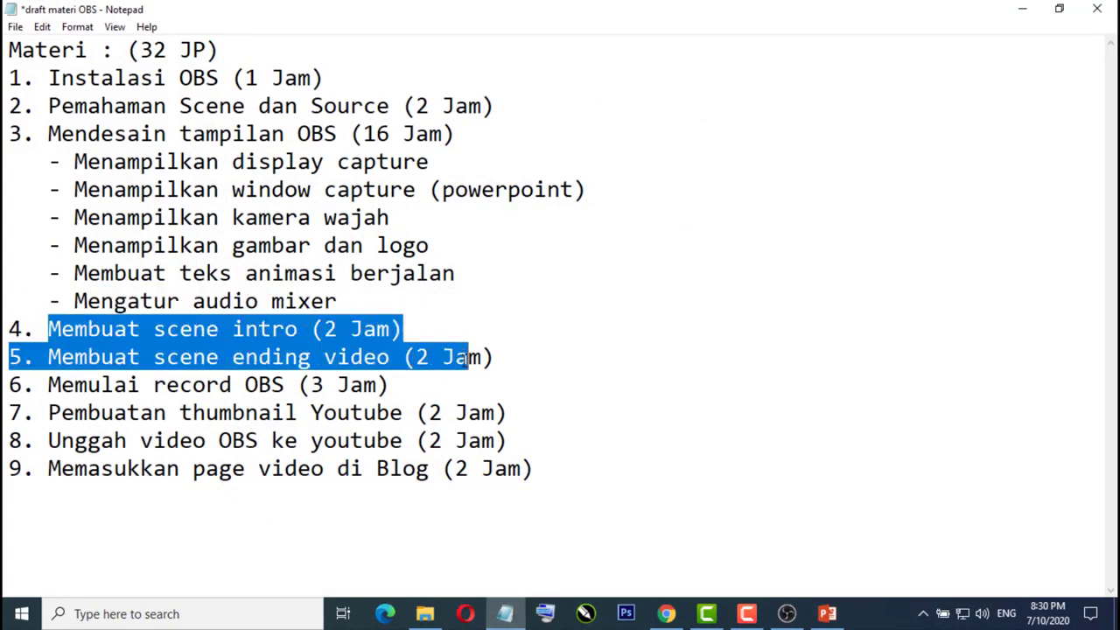
click(1023, 9)
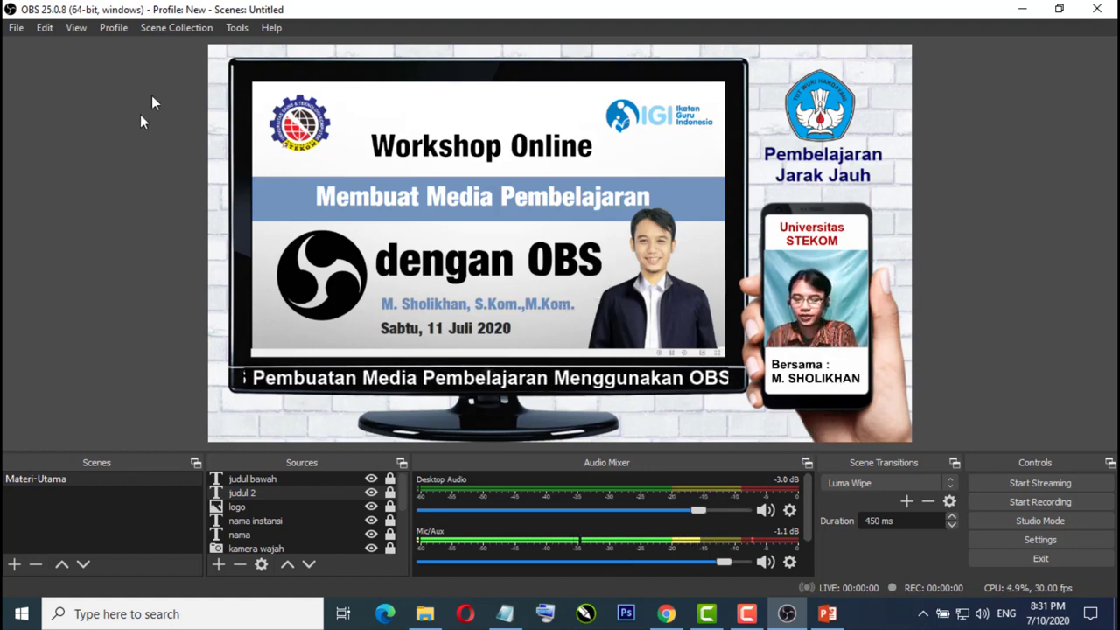
- Switch to File Explorer and look over all the image and video materials in the OBS folder
click(432, 616)
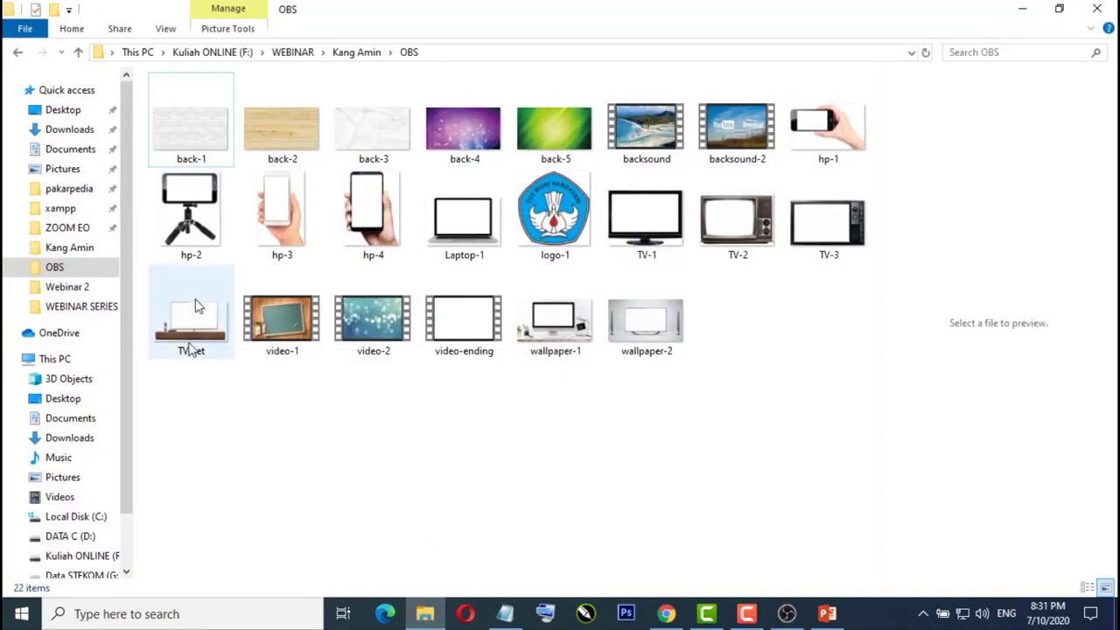
click(200, 199)
drag(197, 381, 774, 150)
click(804, 321)
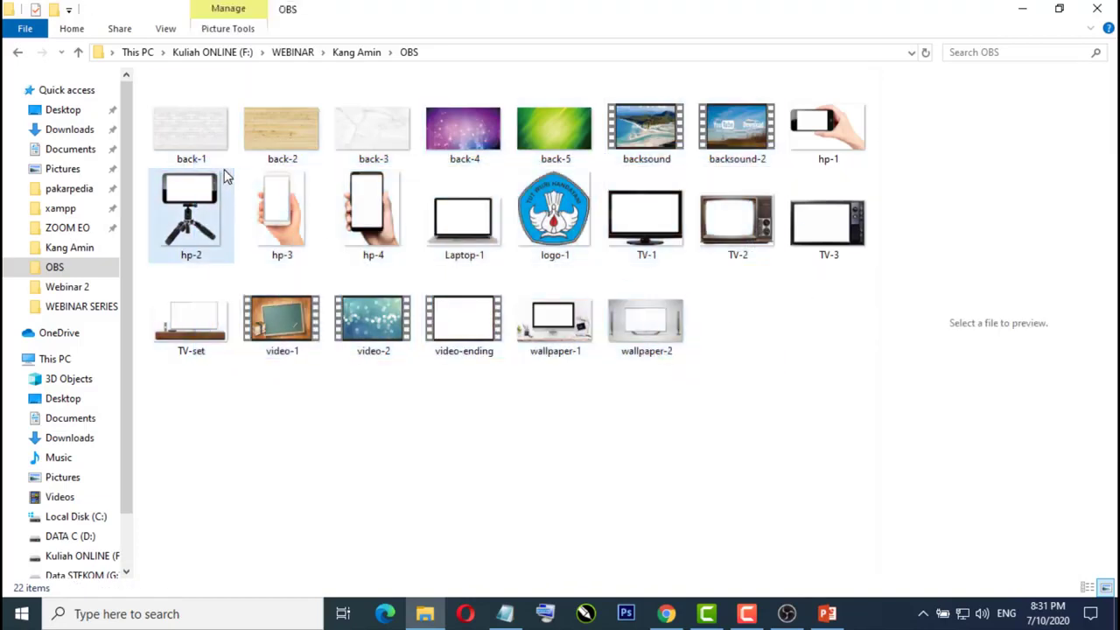
- Preview the background images, hp-1, Laptop-1 and TV-2 in the OBS folder, and return to OBS
click(193, 134)
click(260, 137)
click(337, 137)
click(278, 140)
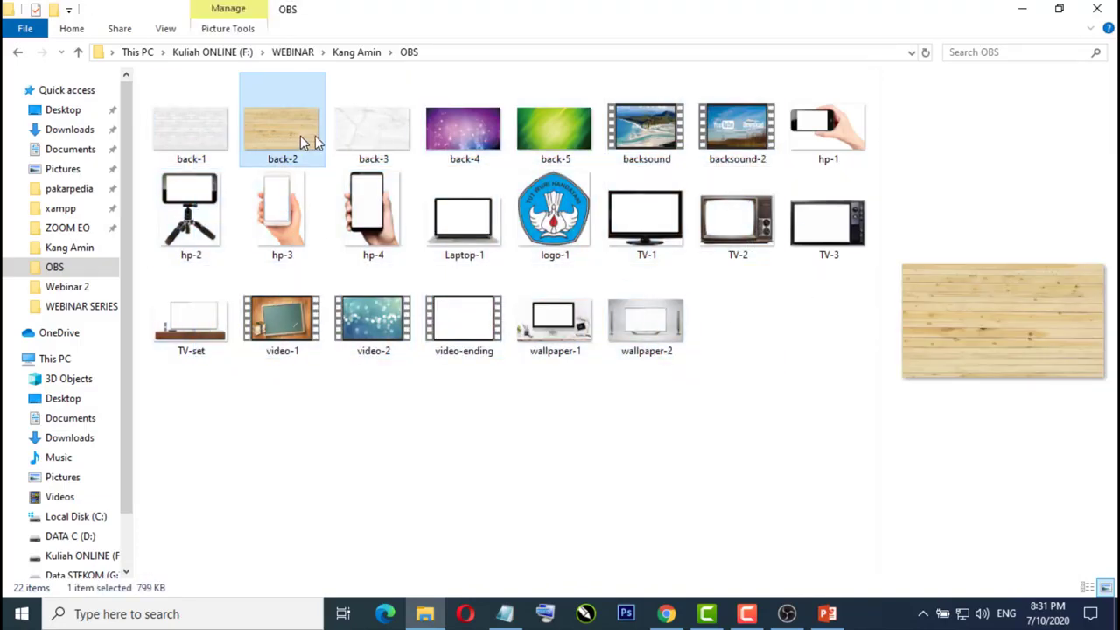
click(553, 131)
click(820, 147)
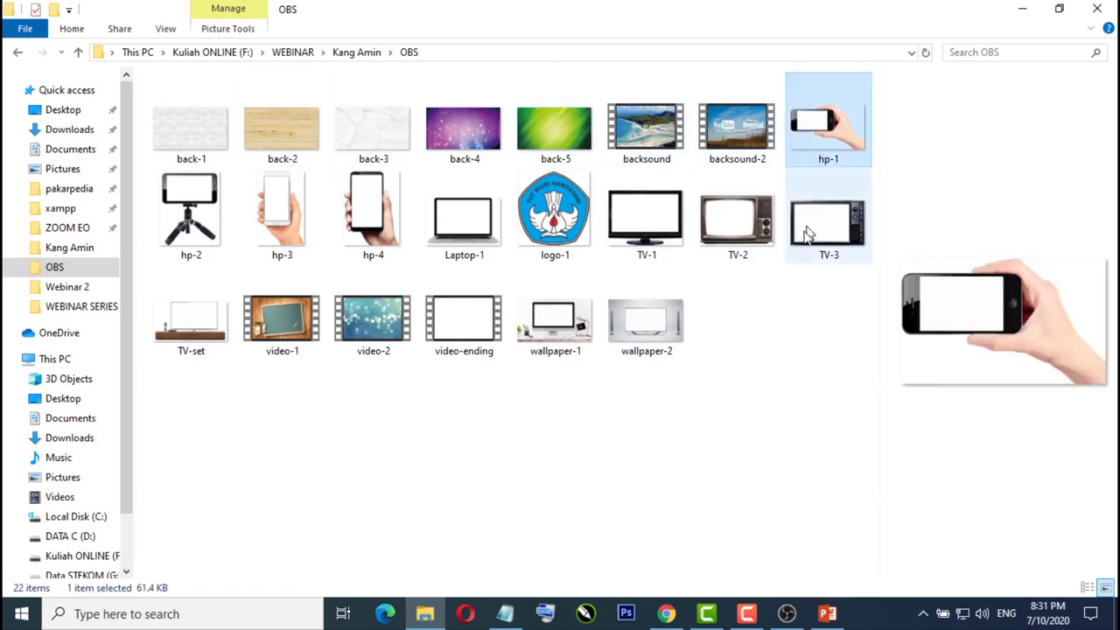
click(451, 236)
click(738, 228)
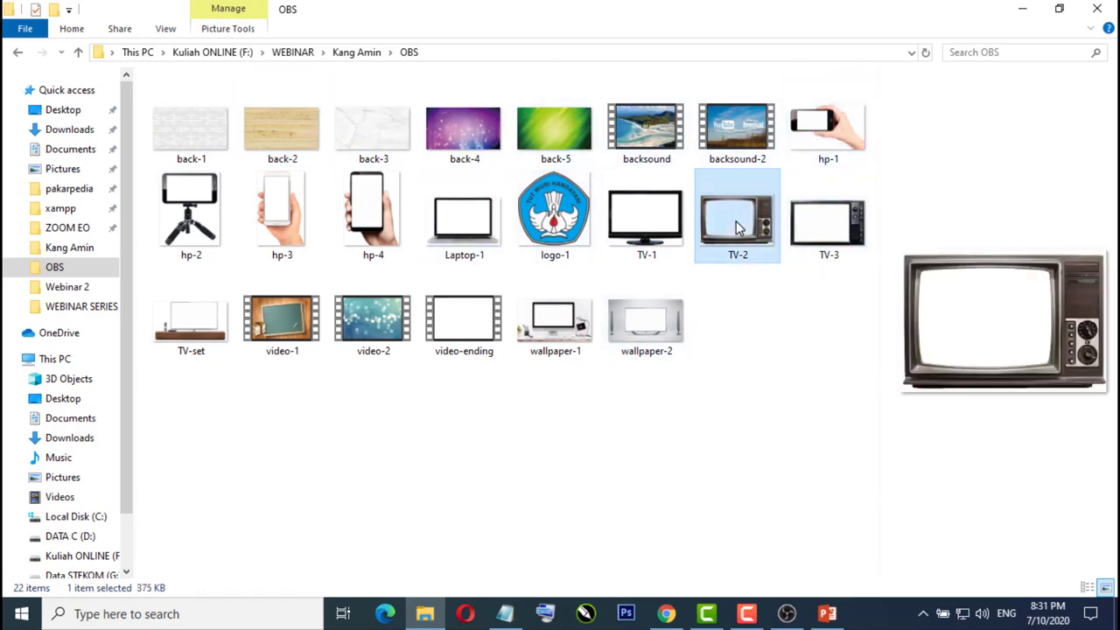
click(1023, 9)
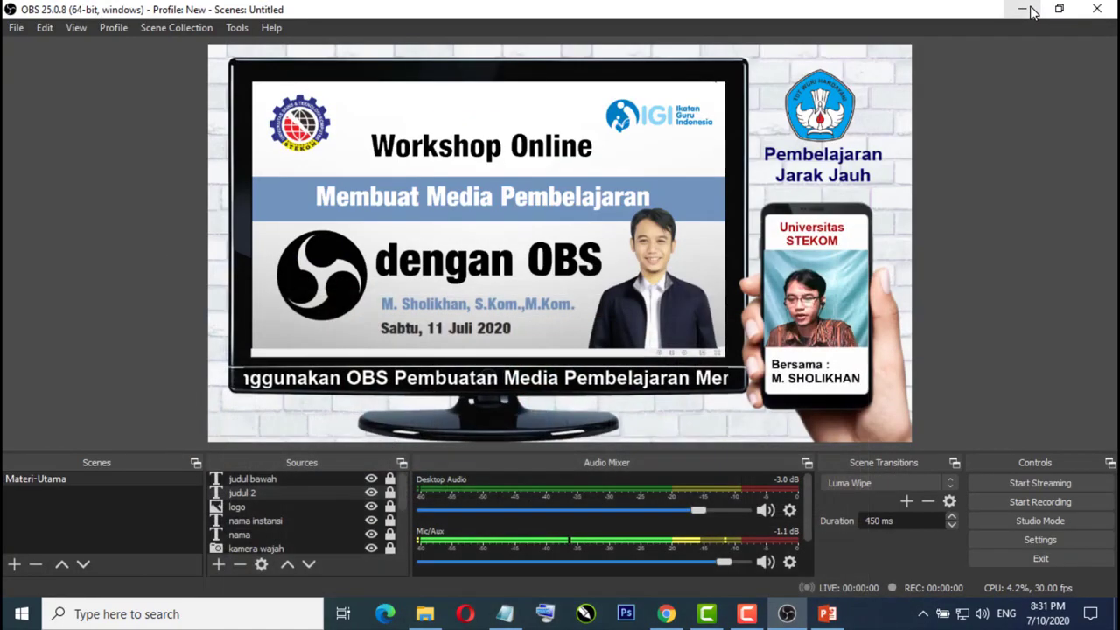